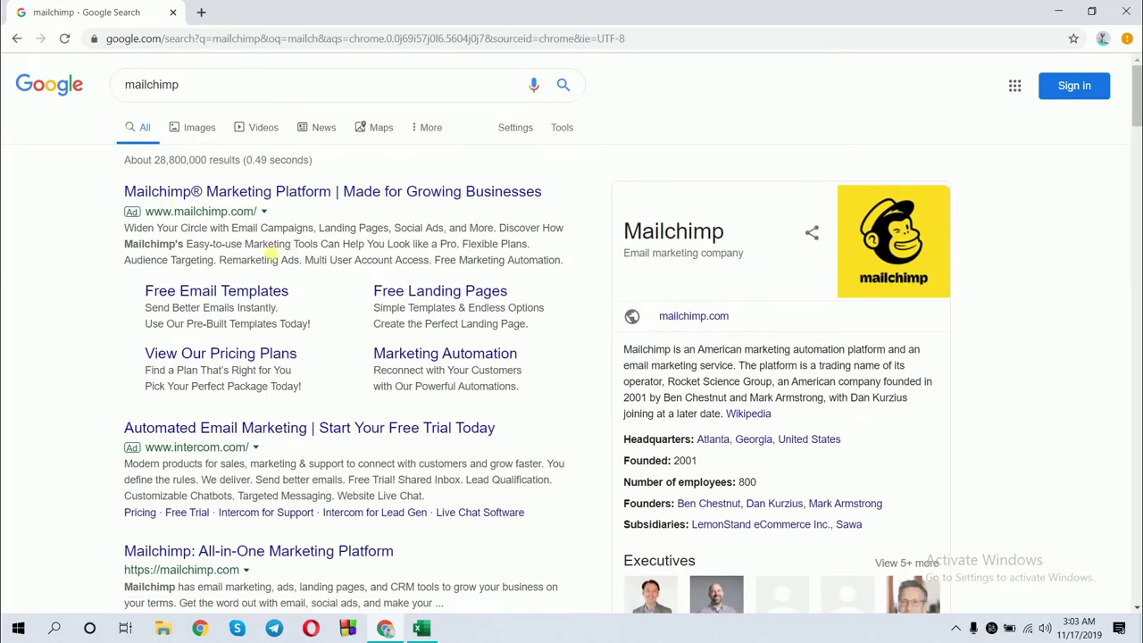
Step: Open the Mailchimp site from the 'Mailchimp® Marketing Platform' ad in the Google results
left_click(216, 191)
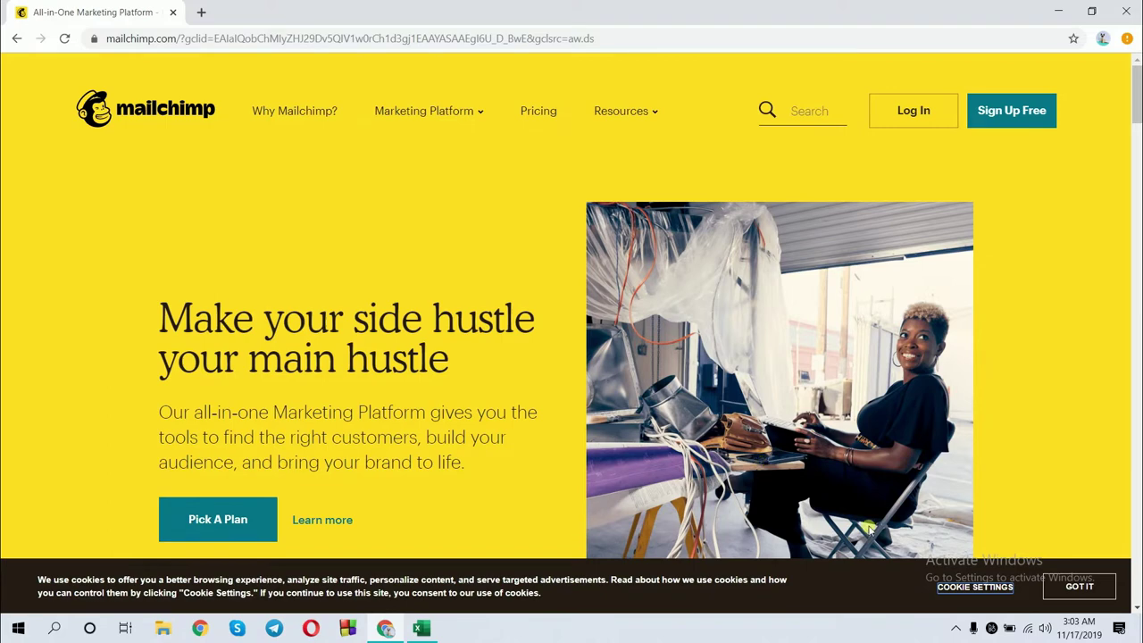
Step: Dismiss the cookie banner on the Mailchimp homepage with GOT IT
left_click(1054, 592)
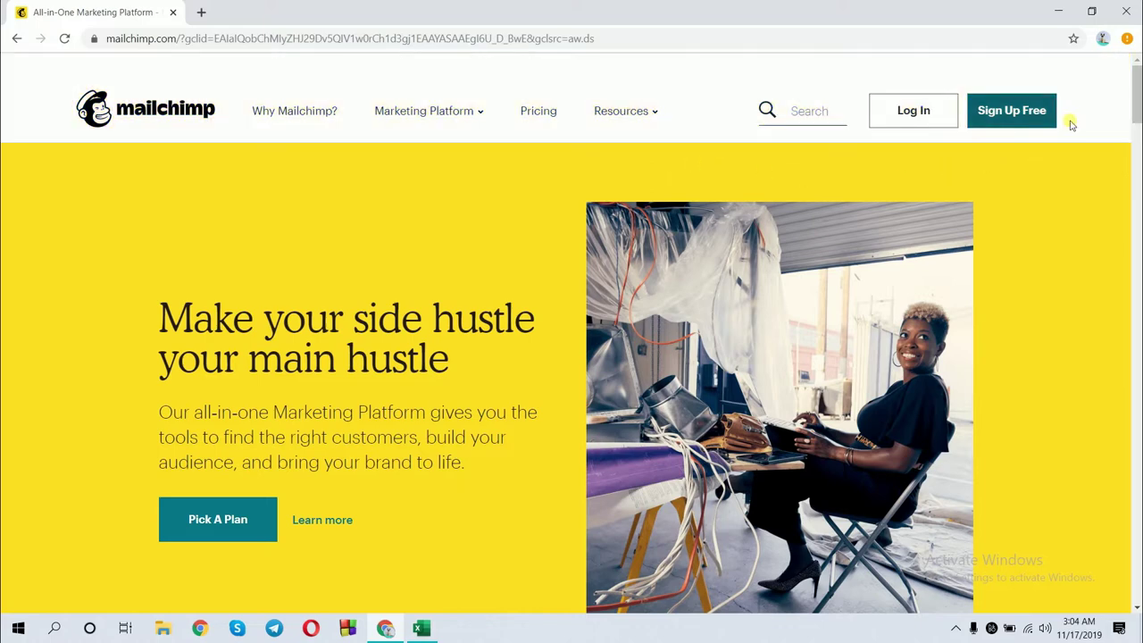
Step: Start a free sign-up and enter the account e-mail address and a username
left_click(1011, 115)
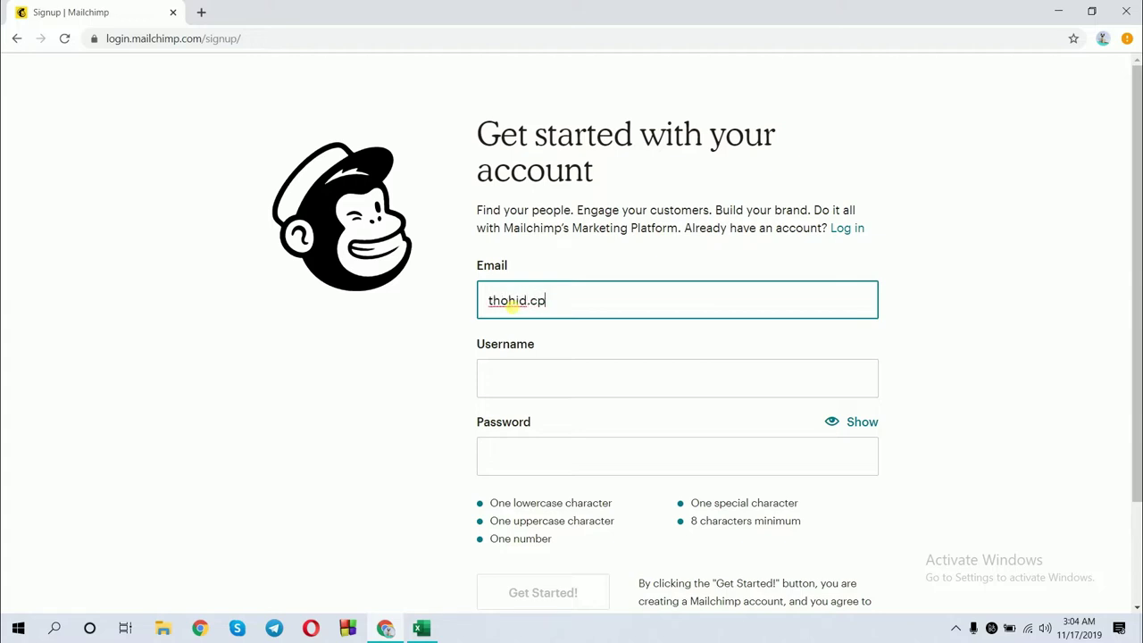
type("@gmail.com")
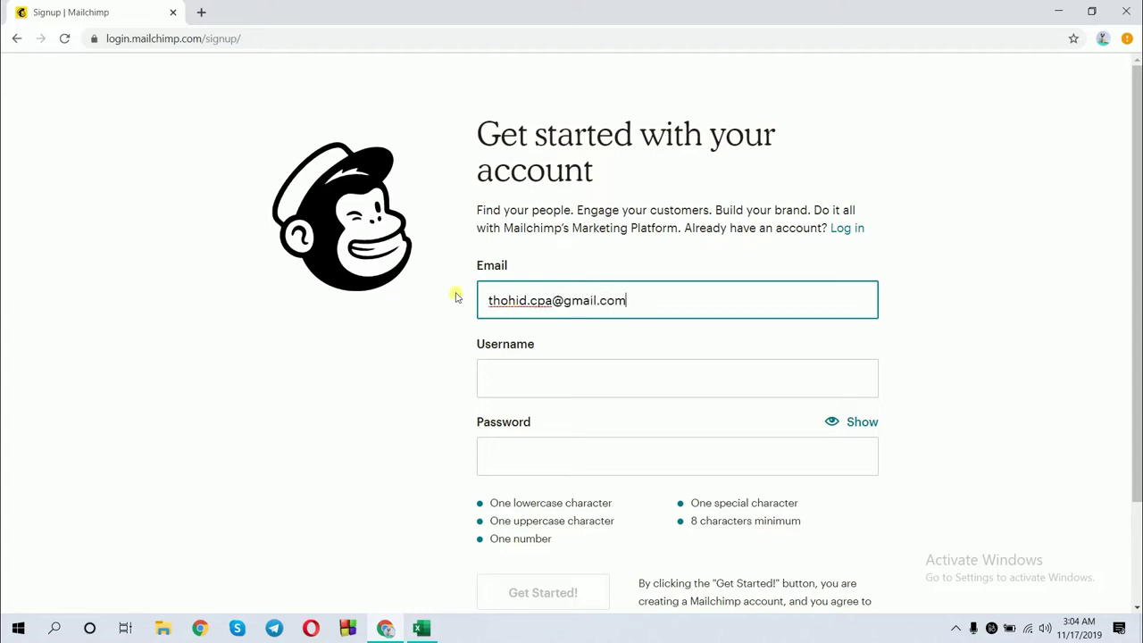
left_click(533, 376)
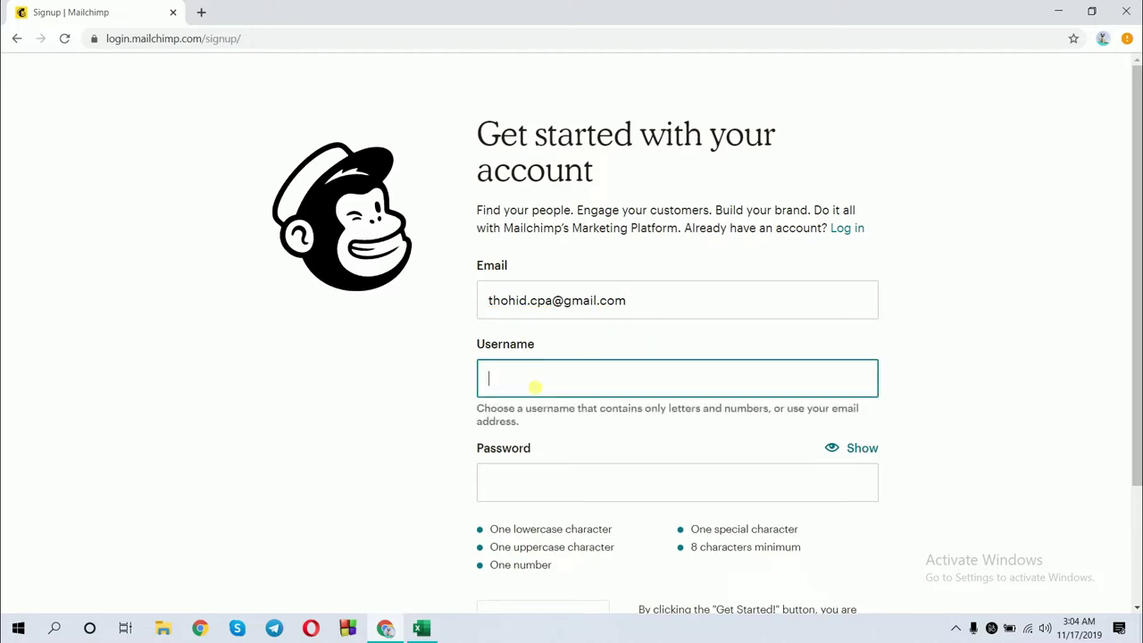
type("Thohid2122")
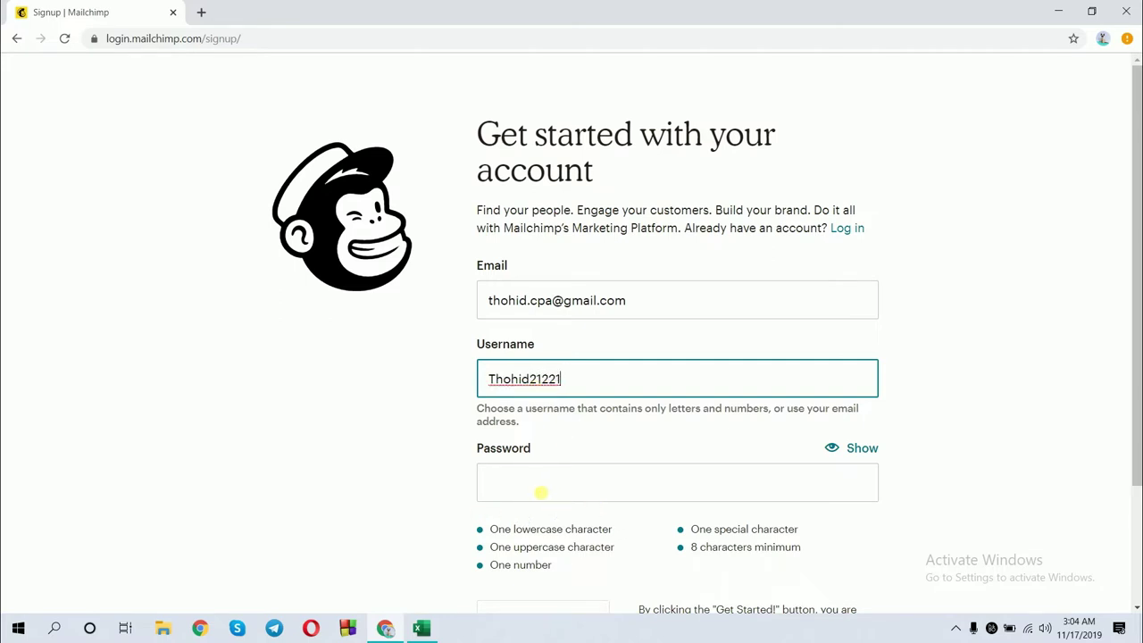
Step: Enter and correct the account password, then submit the sign-up form
left_click(536, 491)
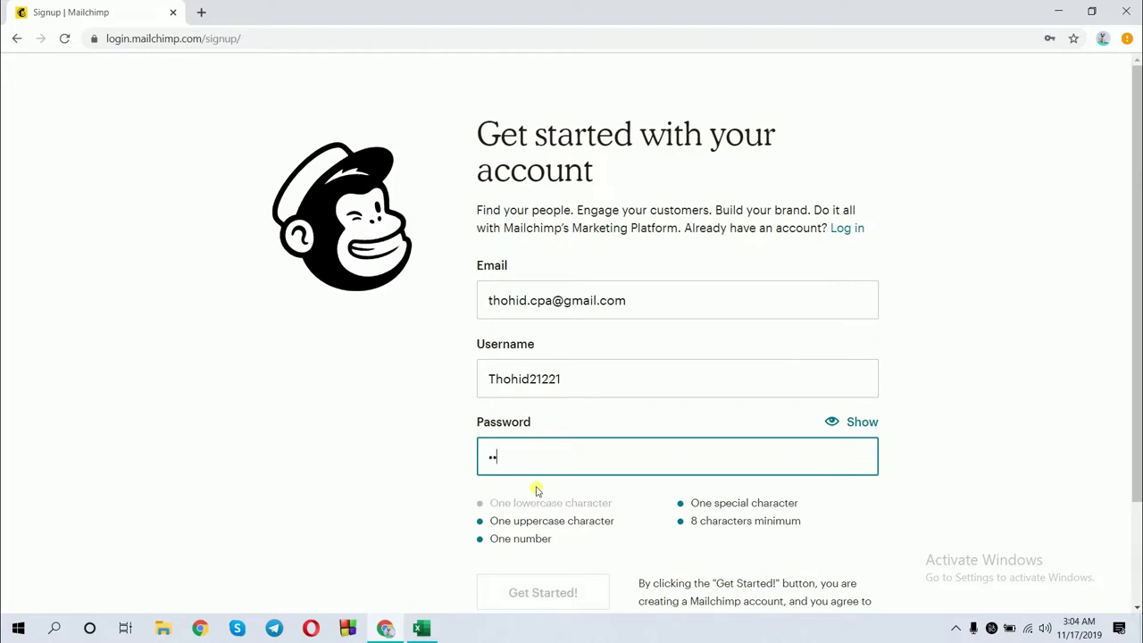
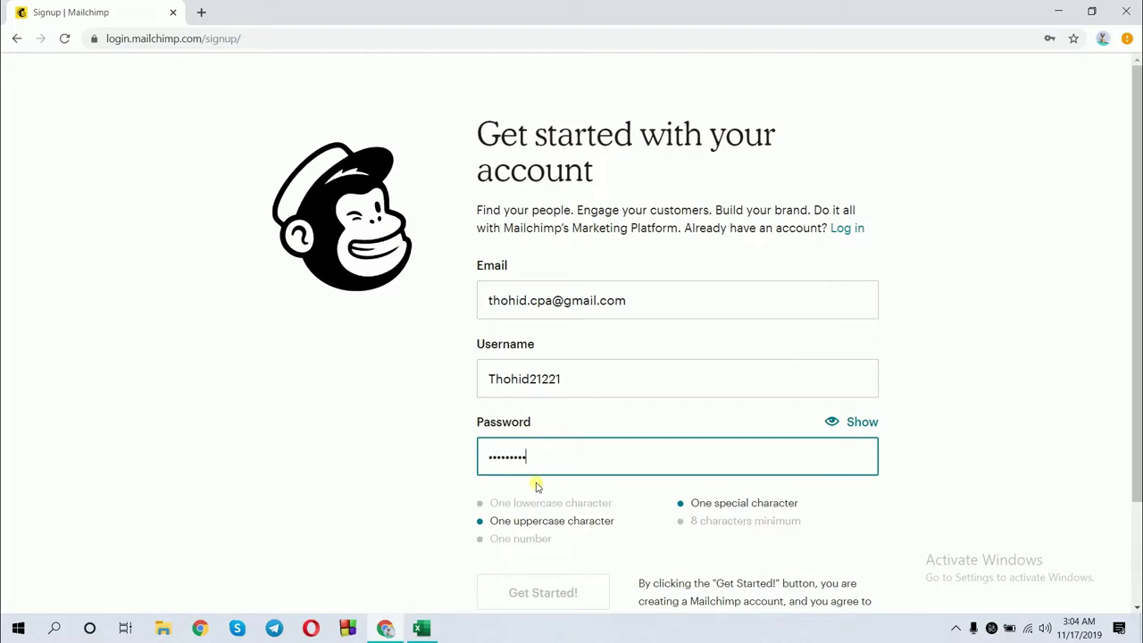
left_click_drag(587, 462, 402, 461)
key("BackSpace")
scroll(568, 478, "down", 2)
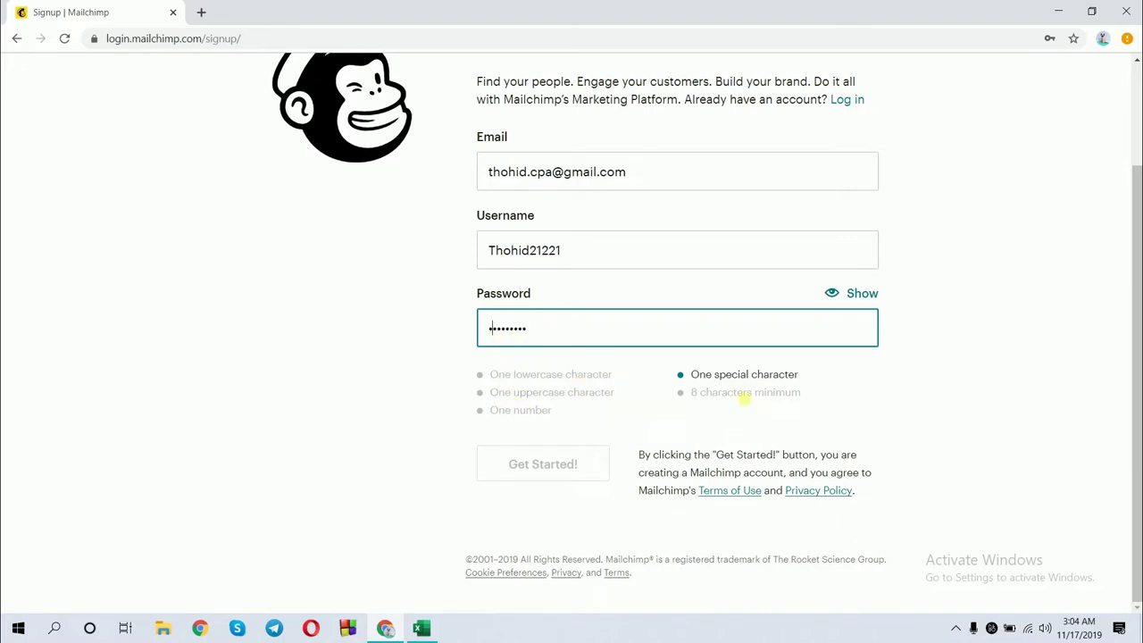
left_click(535, 333)
type("1")
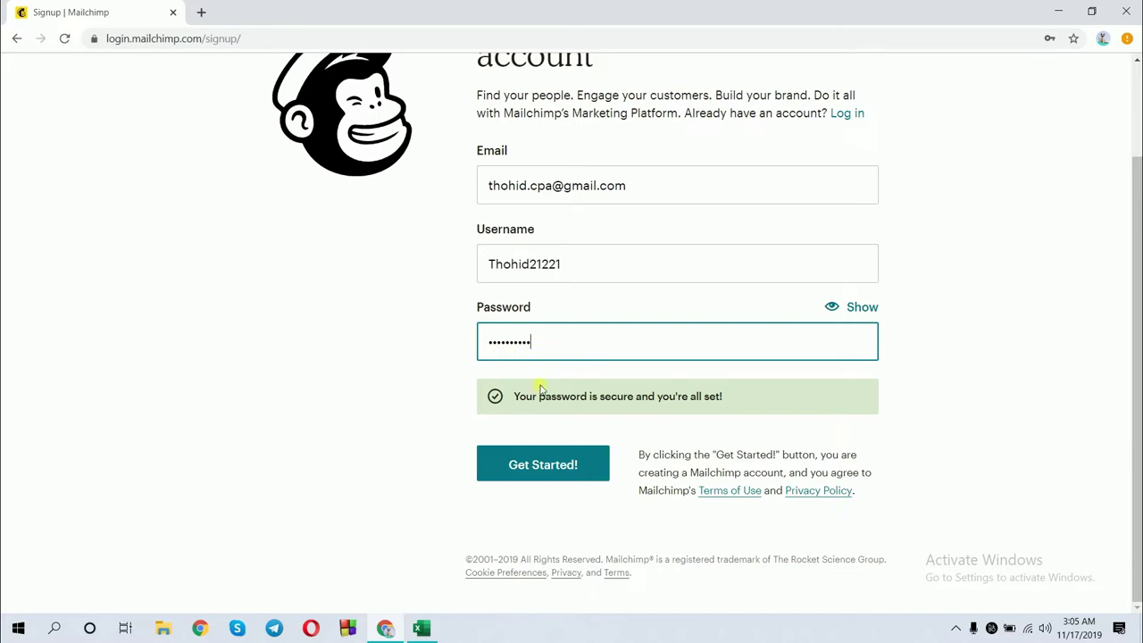
left_click(520, 473)
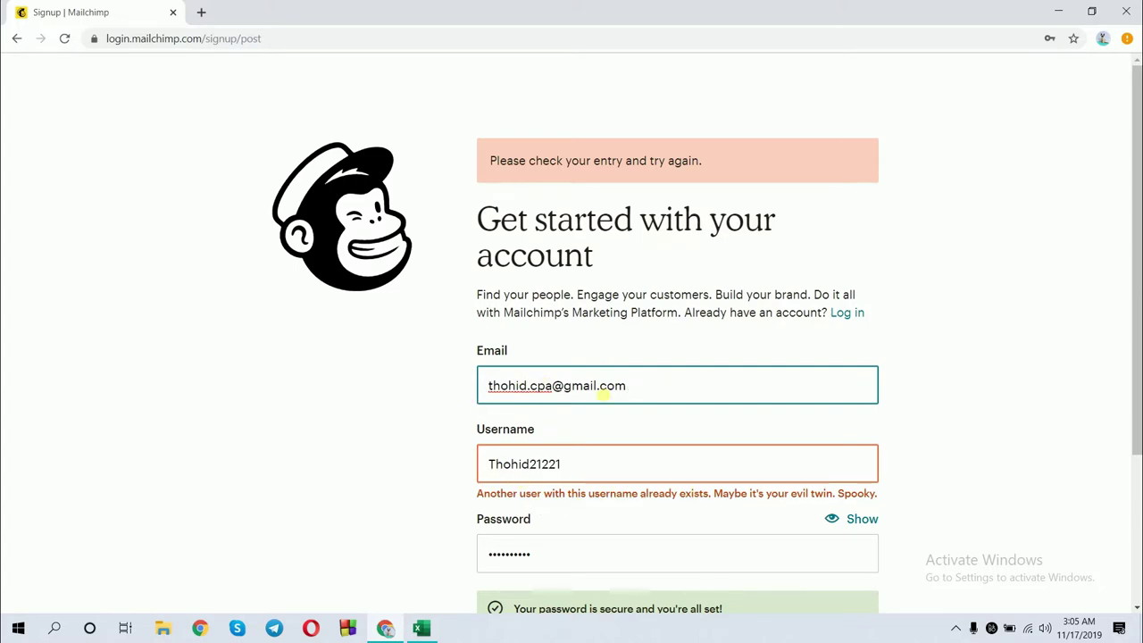
Step: Replace the rejected e-mail with a different Gmail address and resubmit the form
key("ctrl+a")
key("BackSpace")
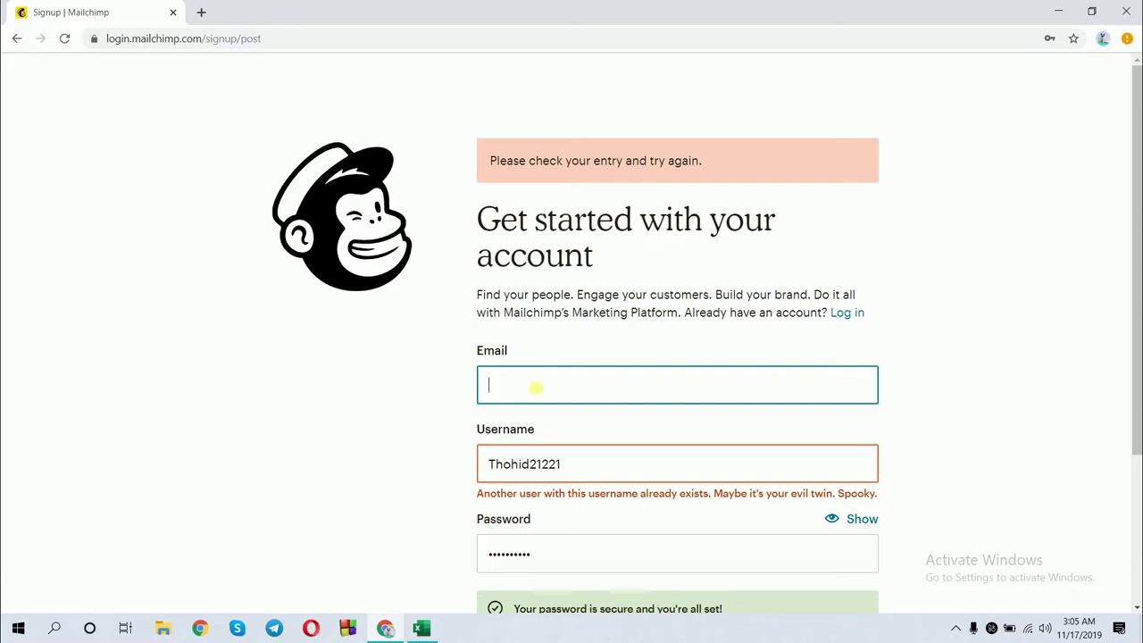
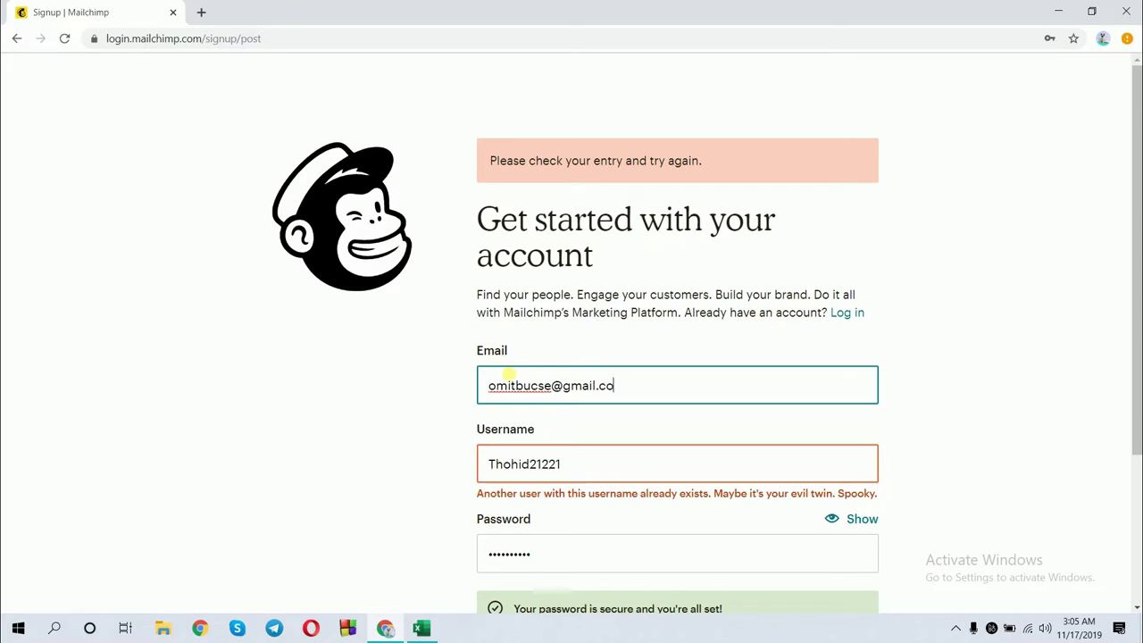
scroll(509, 430, "down", 3)
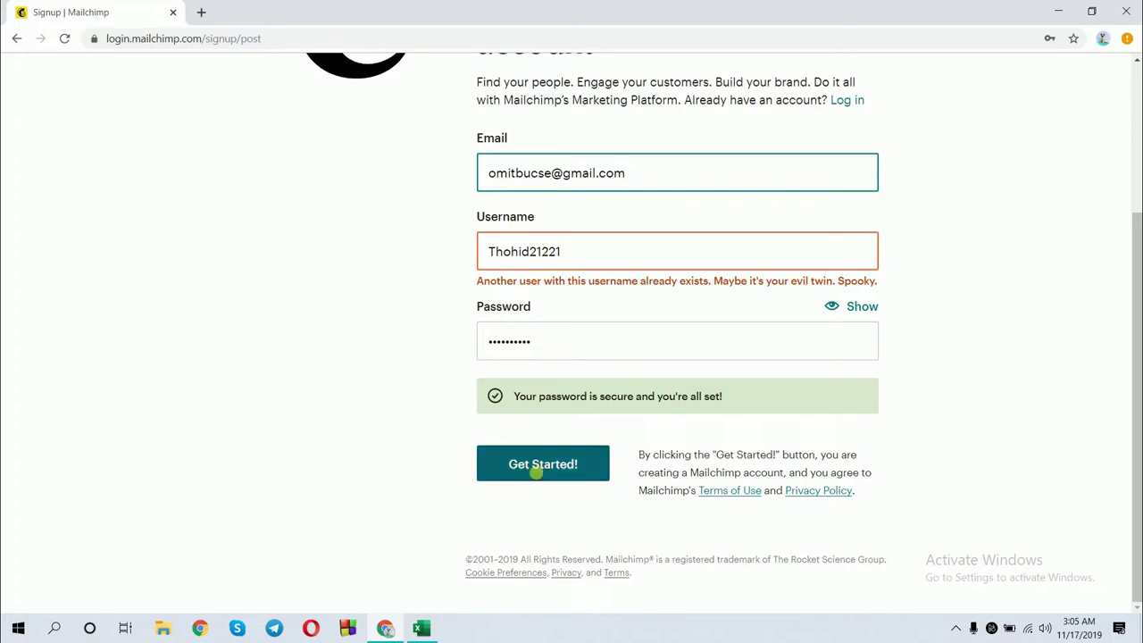
left_click(536, 472)
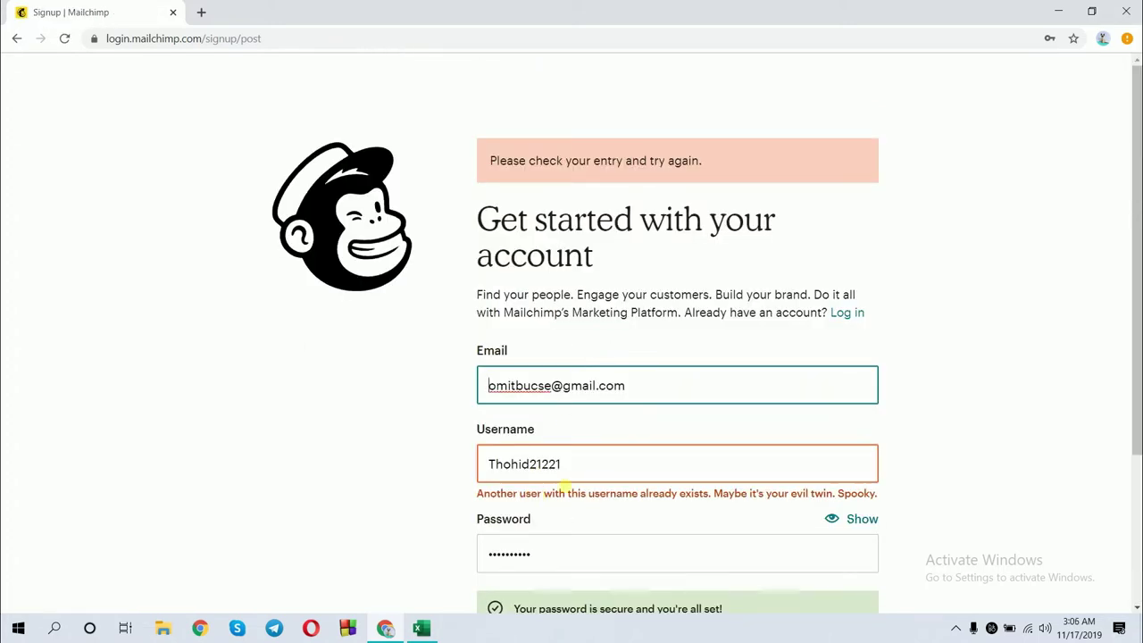
Step: Change the already-taken username to a new one and submit the sign-up again
left_click(529, 463)
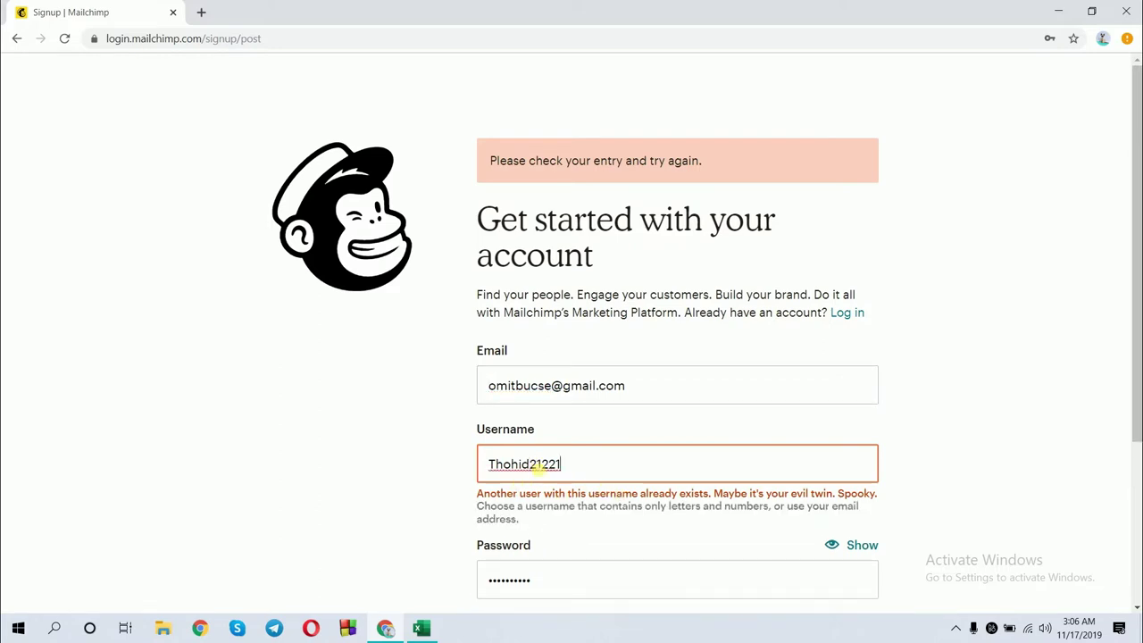
key("BackSpace")
key("BackSpace")
key("BackSpace")
key("BackSpace")
key("BackSpace")
key("BackSpace")
key("BackSpace")
key("BackSpace")
key("BackSpace")
key("BackSpace")
key("BackSpace")
type("omit")
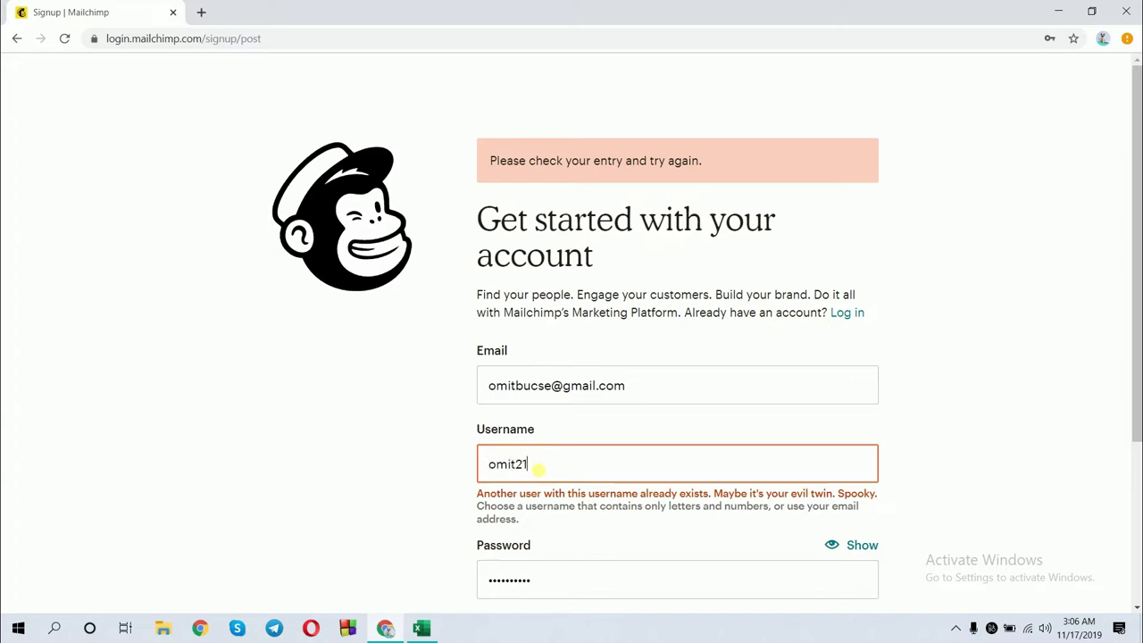
scroll(651, 420, "down", 3)
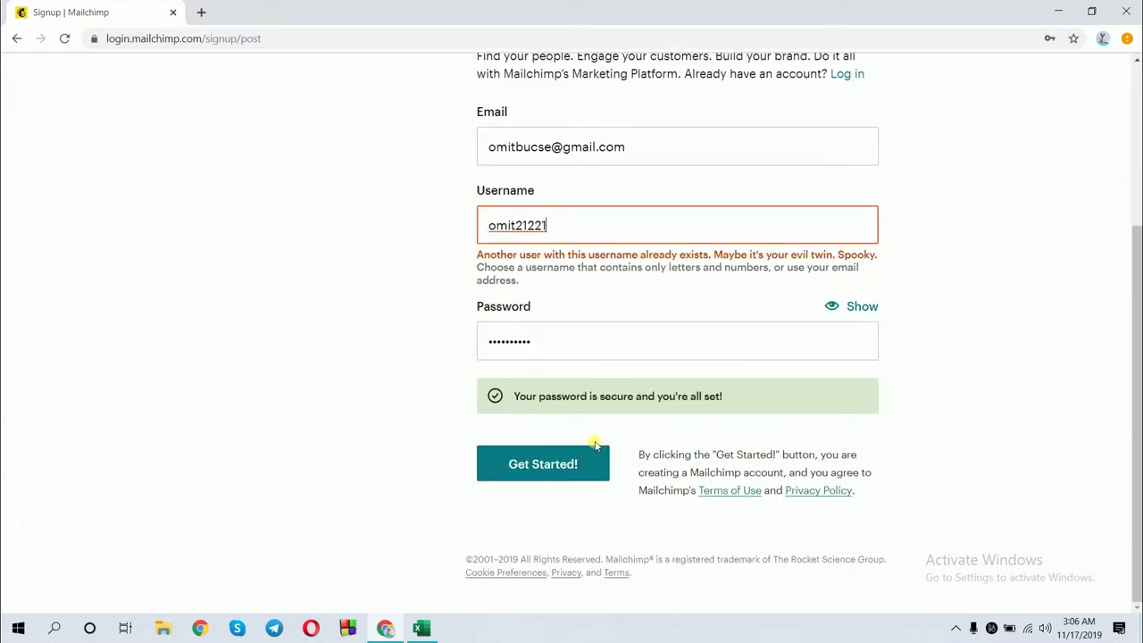
left_click(546, 468)
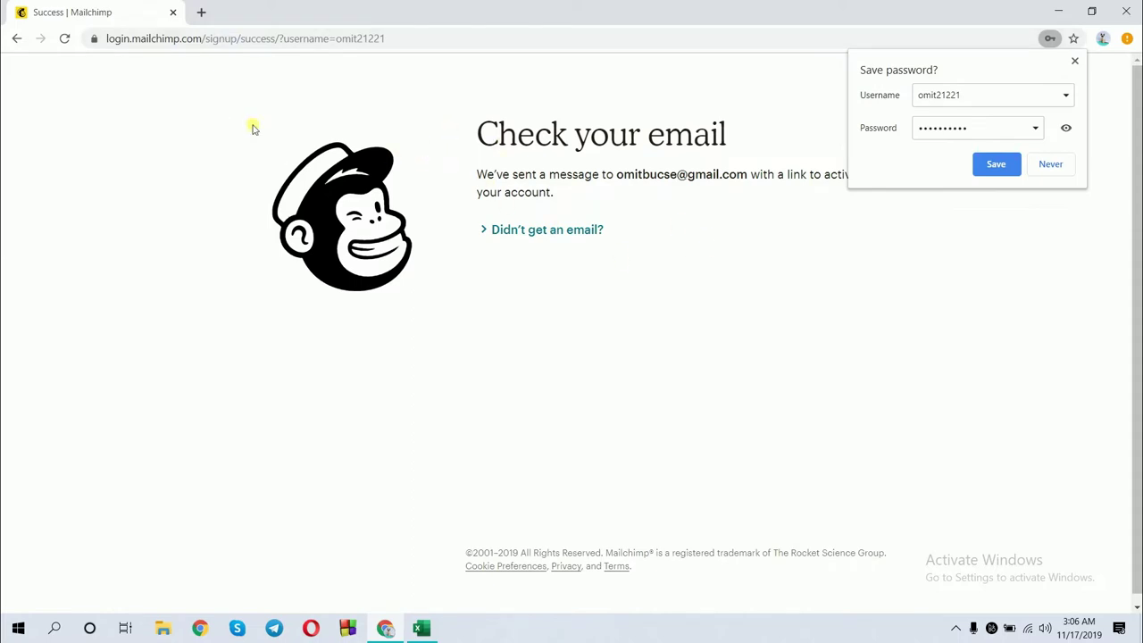
Step: Search for Gmail in a new tab and go to its sign-in page
left_click(201, 12)
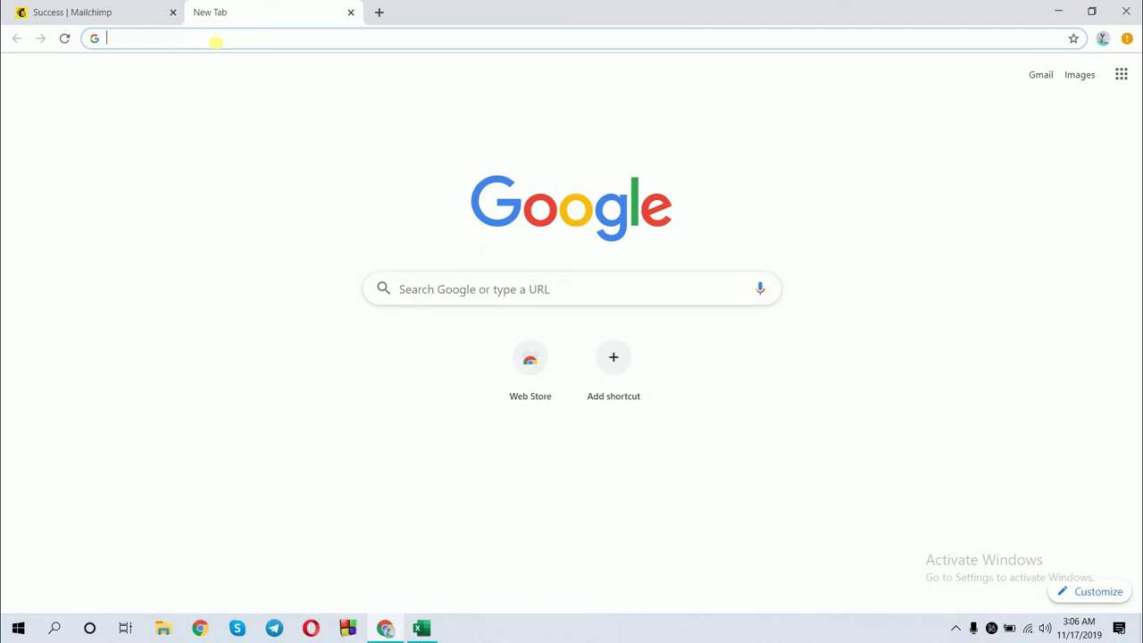
type("gmail")
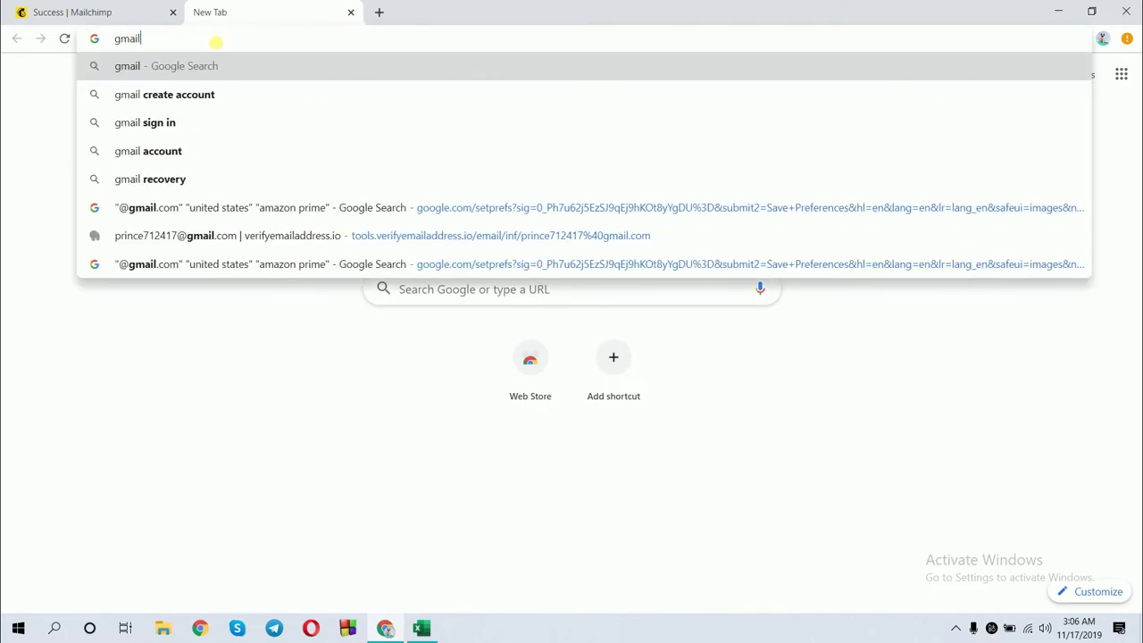
key("Return")
left_click(189, 200)
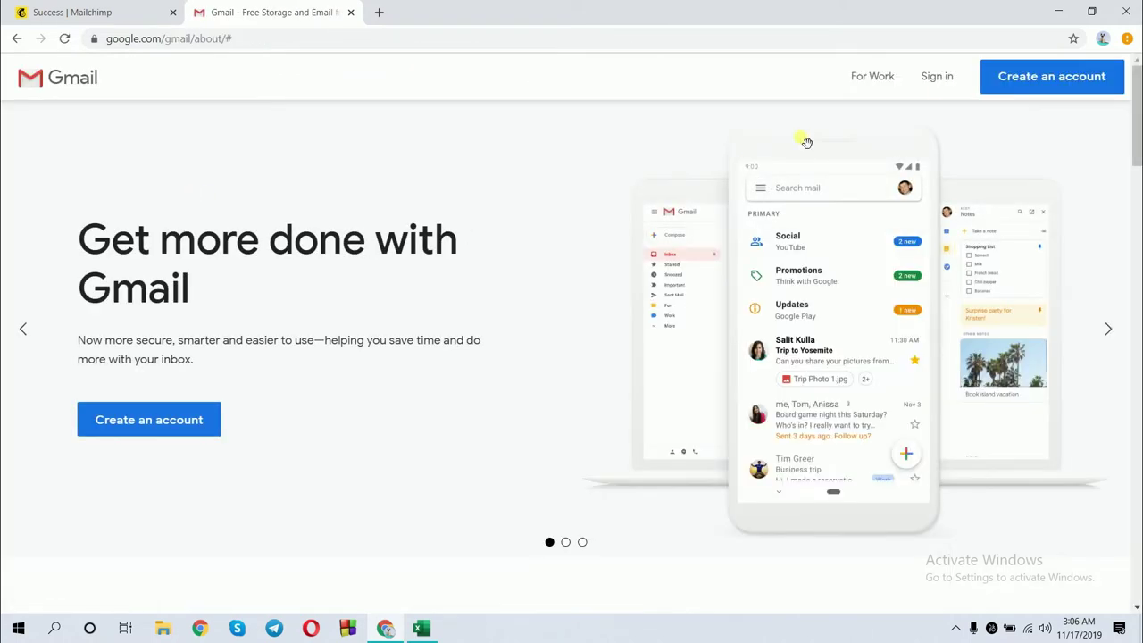
left_click(940, 79)
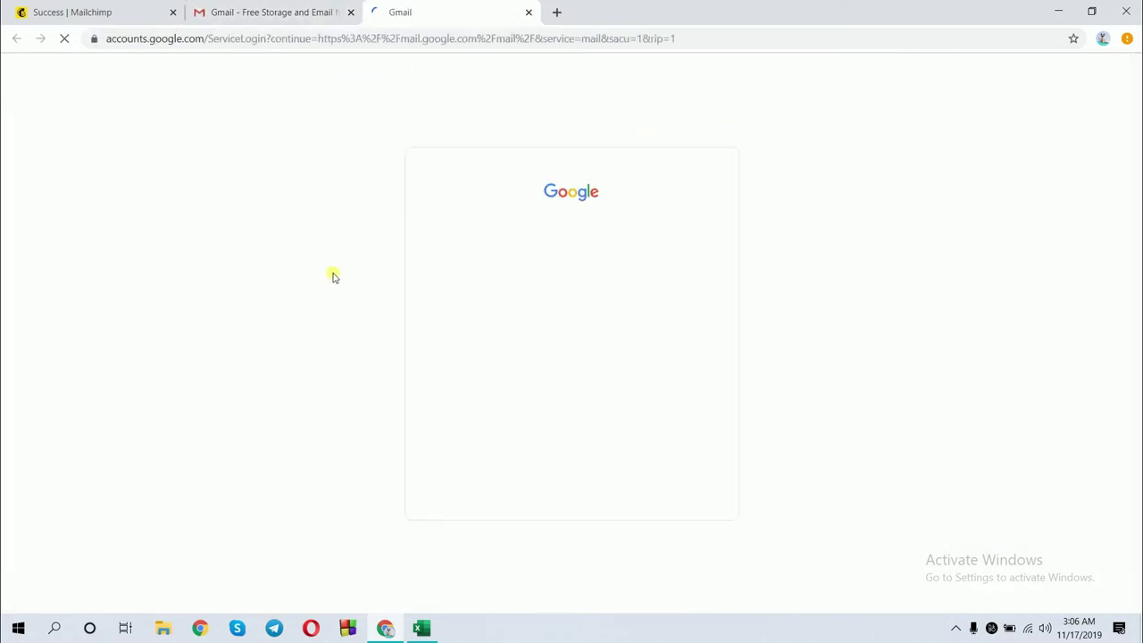
Step: Sign in with the Google account e-mail and its password
left_click(474, 309)
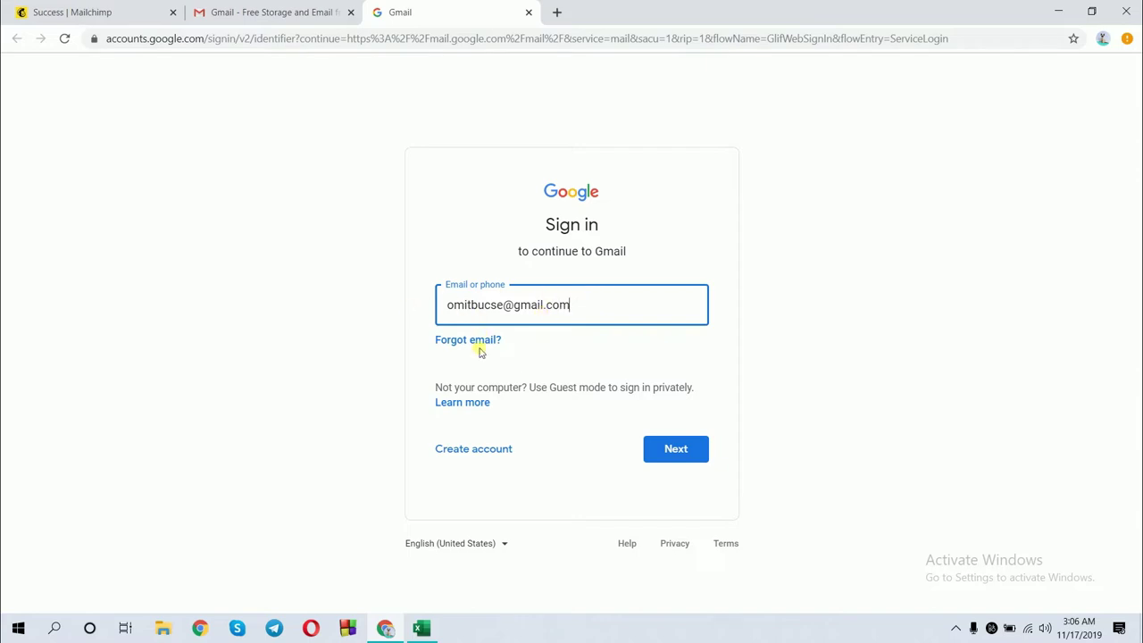
left_click(660, 451)
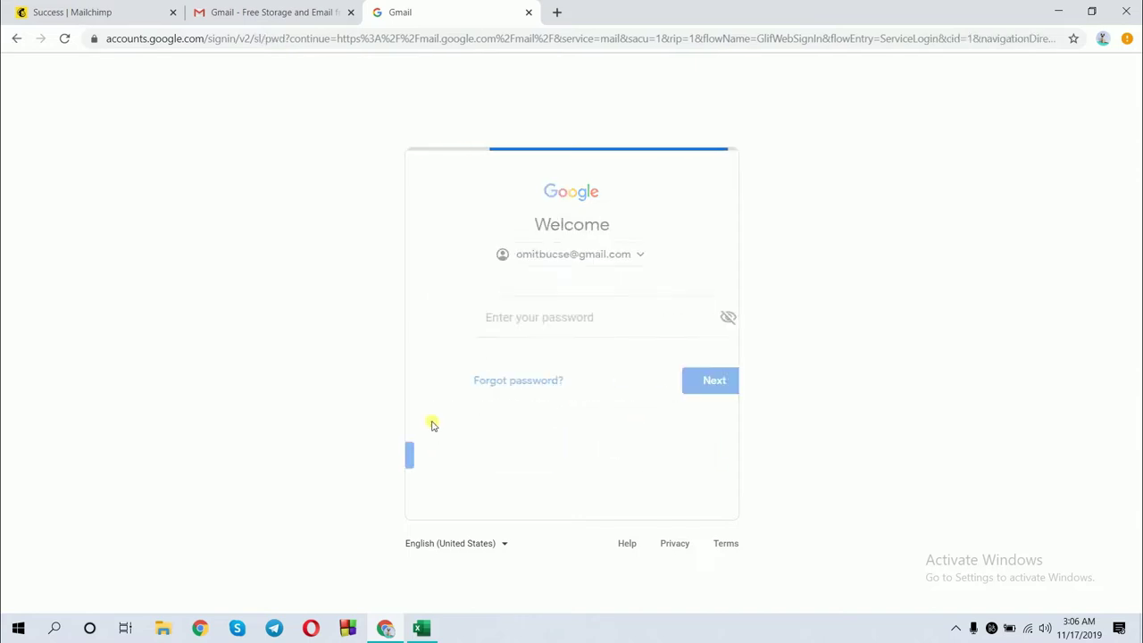
type("•")
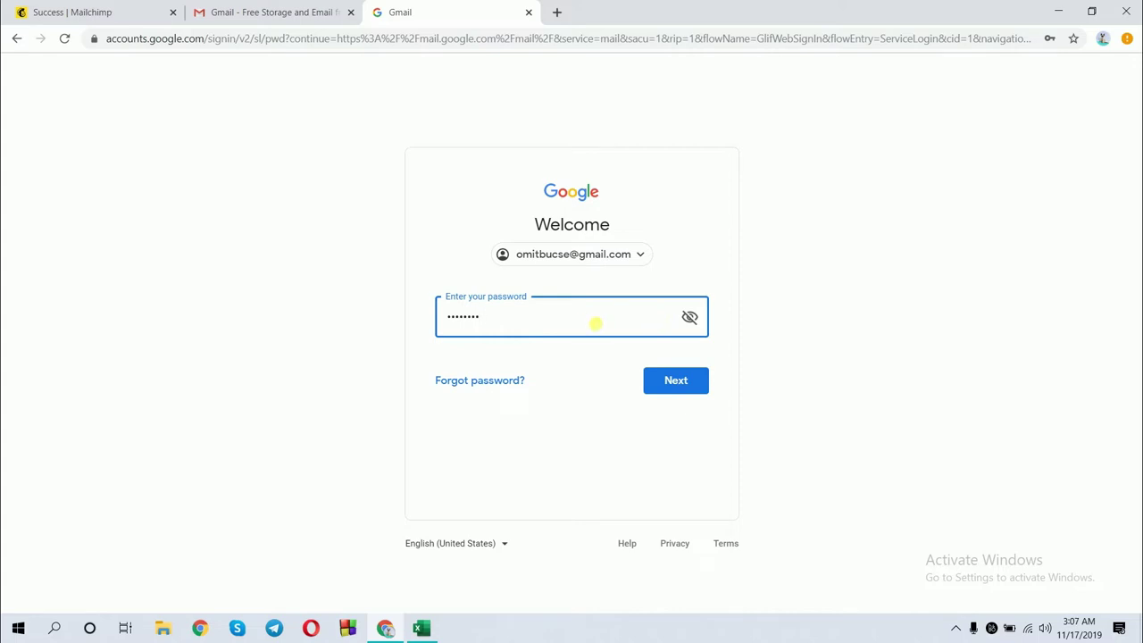
type("•")
left_click(672, 379)
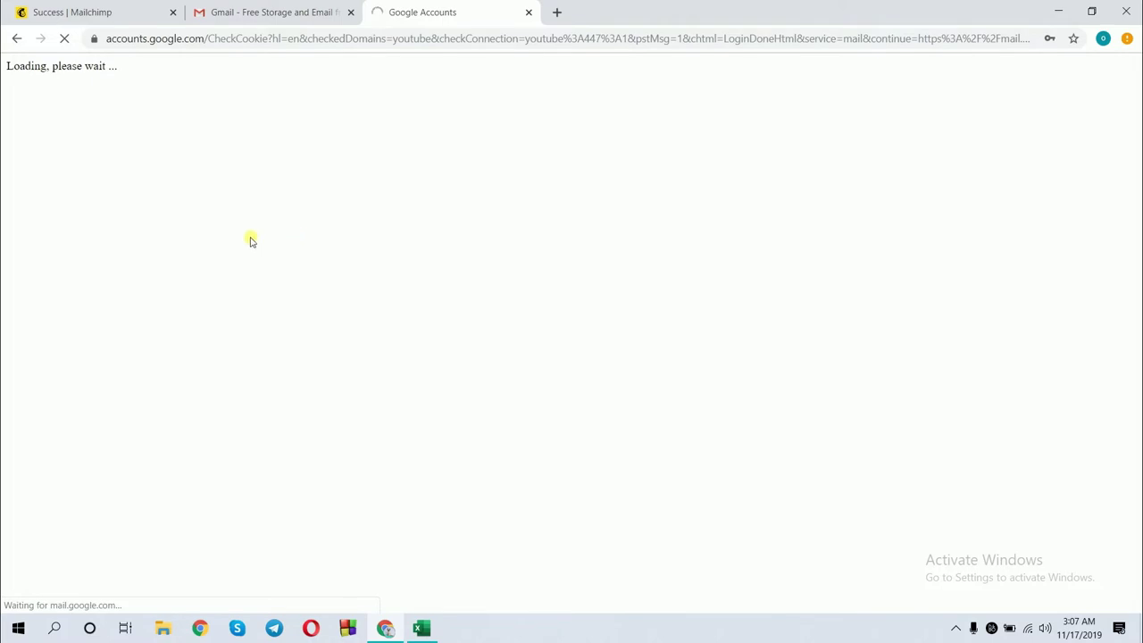
Step: Open the 'Activate Your Mailchimp Account' email, follow Activate Account, and tick I'm Not A Robot
left_click(141, 7)
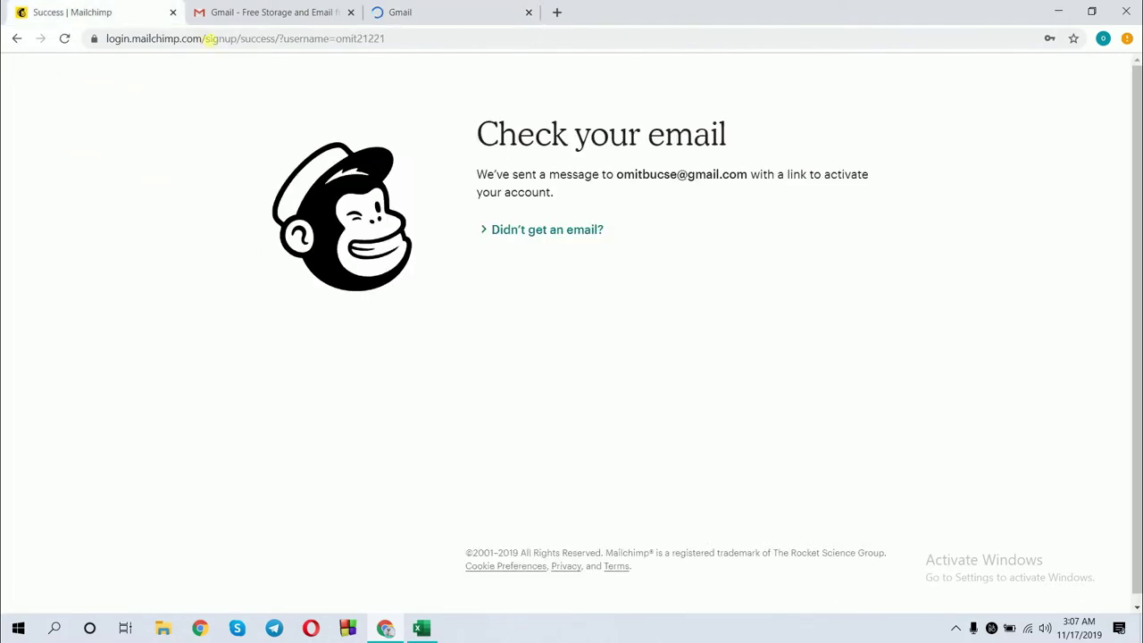
left_click(401, 12)
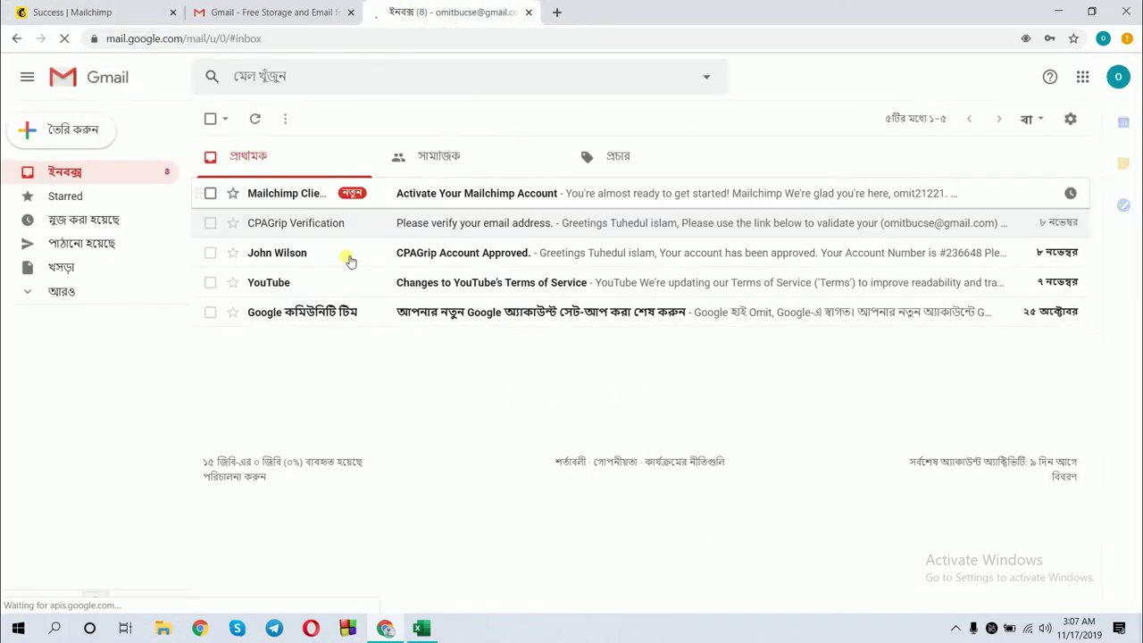
left_click(395, 199)
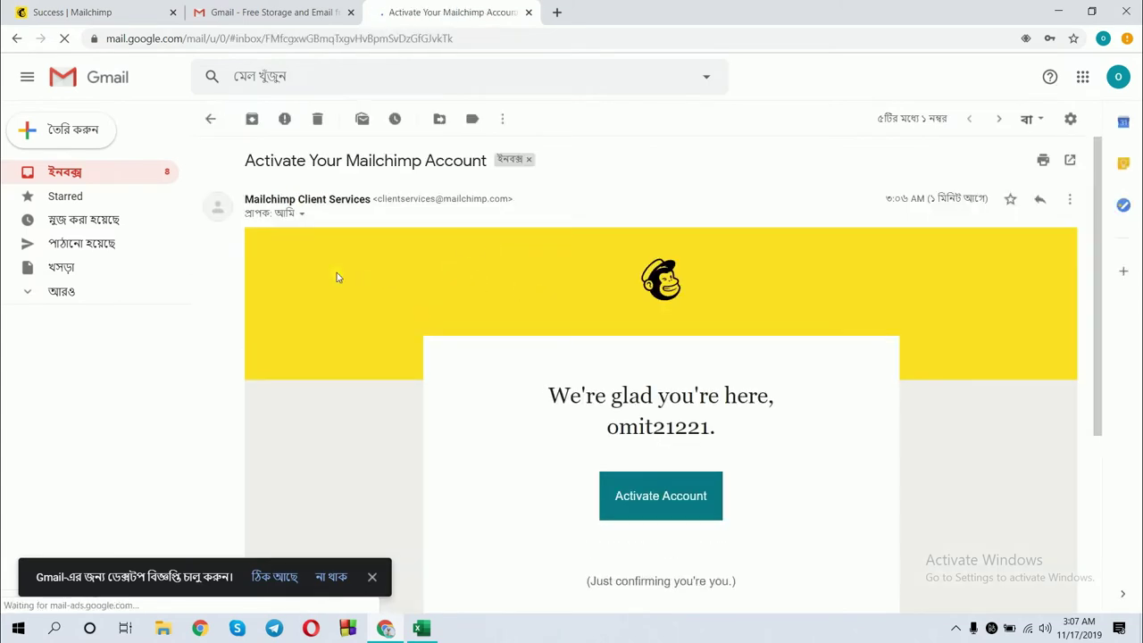
scroll(630, 334, "down", 2)
left_click(673, 285)
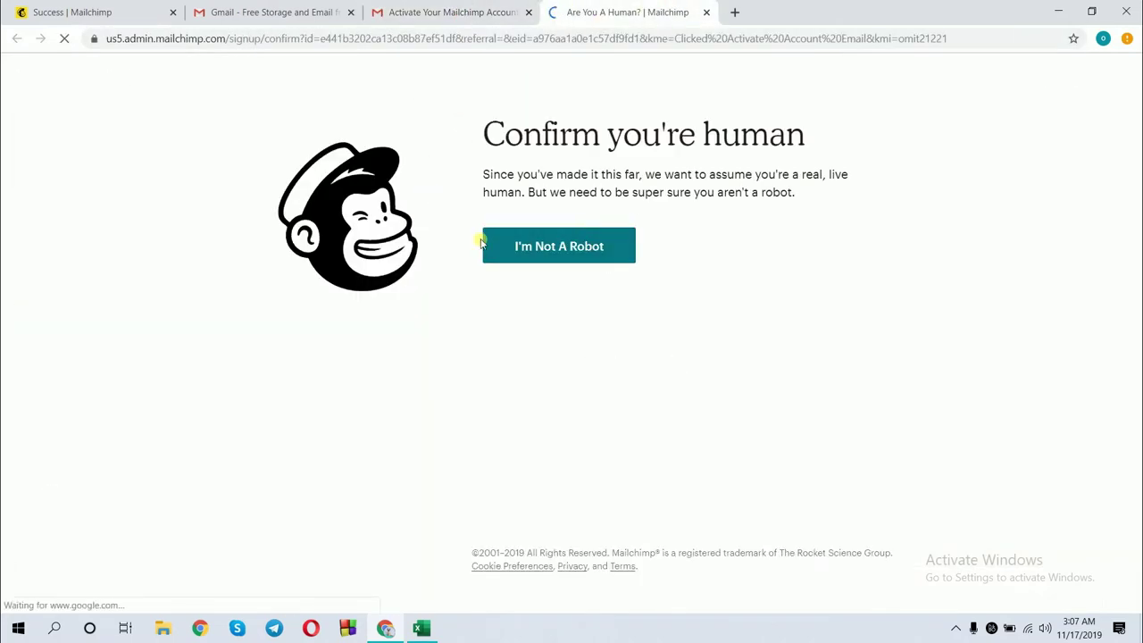
left_click(555, 247)
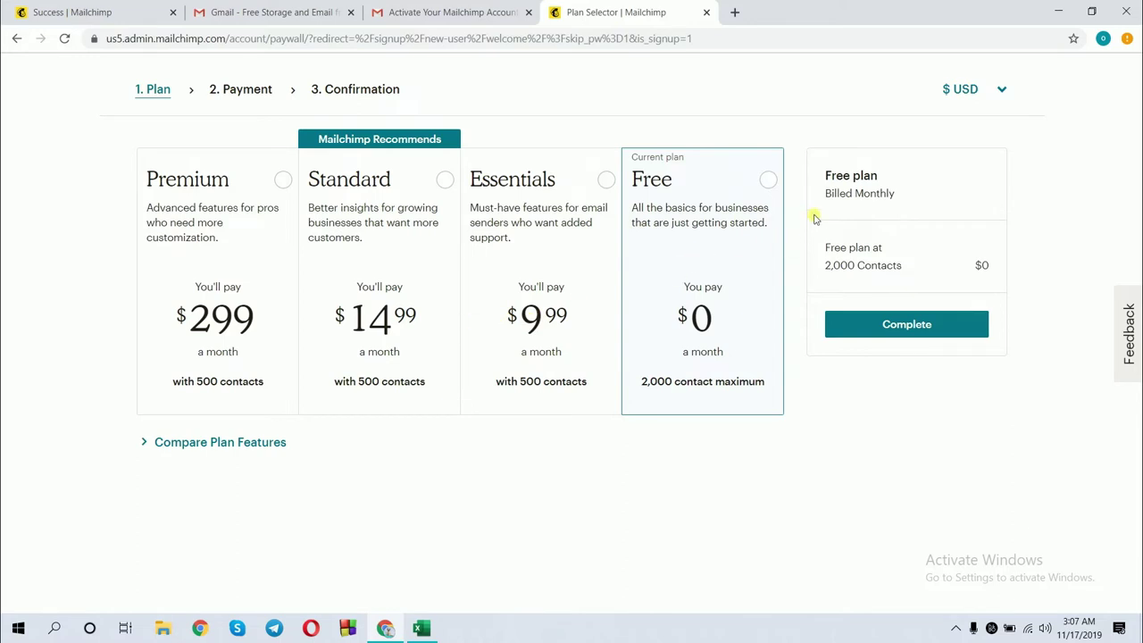
Step: Choose the Free plan and complete the plan selection
left_click(772, 180)
left_click(900, 324)
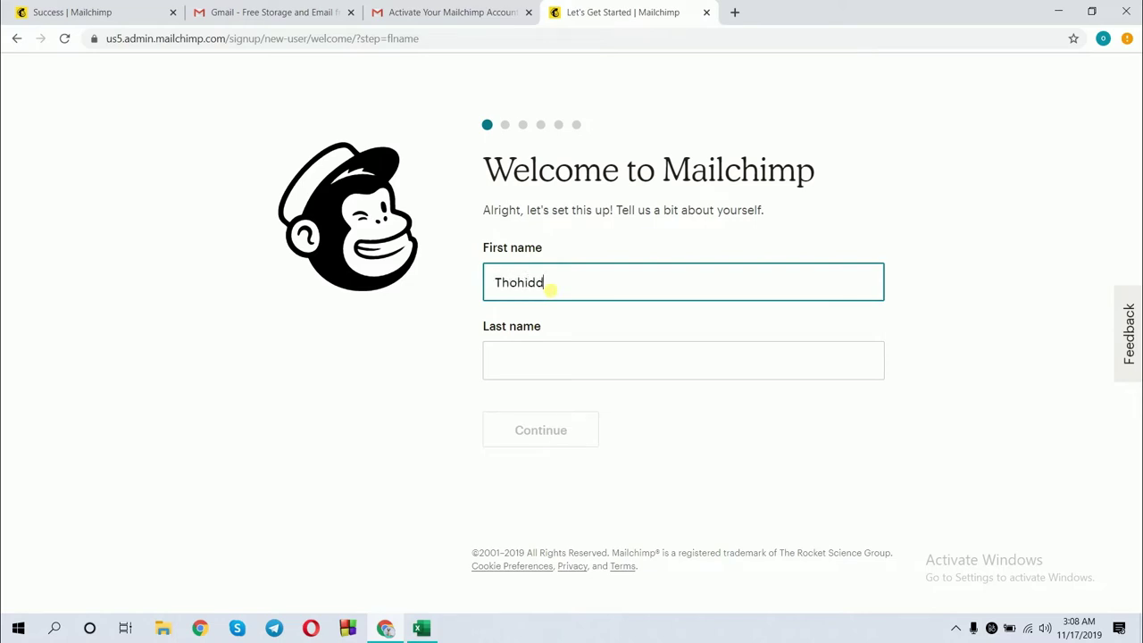
Step: Correct the first name, enter the last name, and continue to business details
left_click(531, 367)
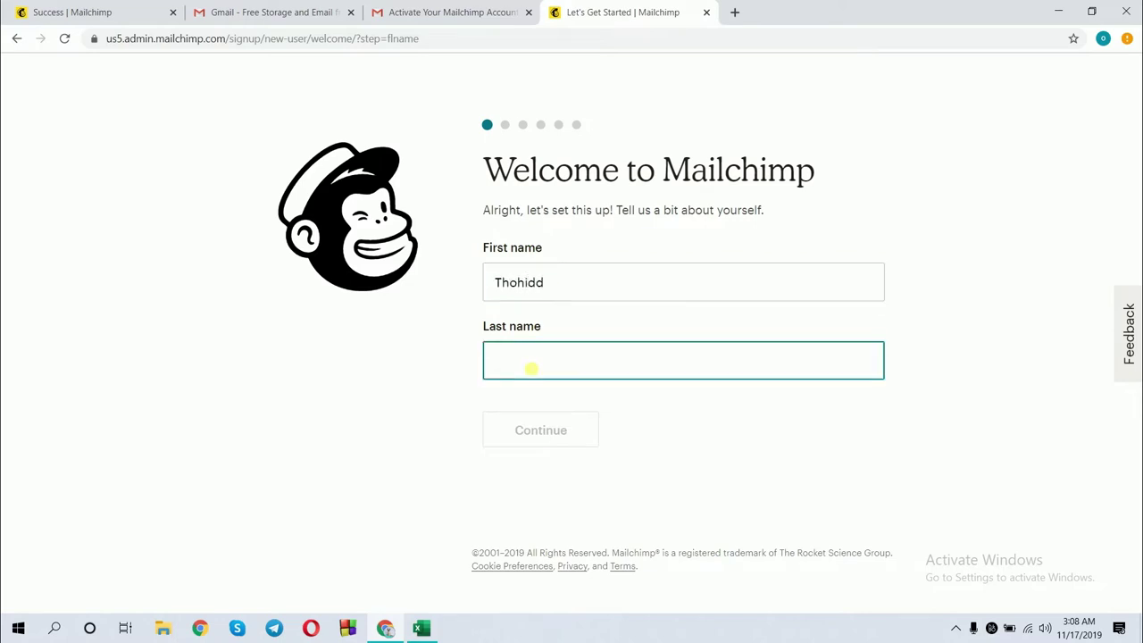
left_click(568, 280)
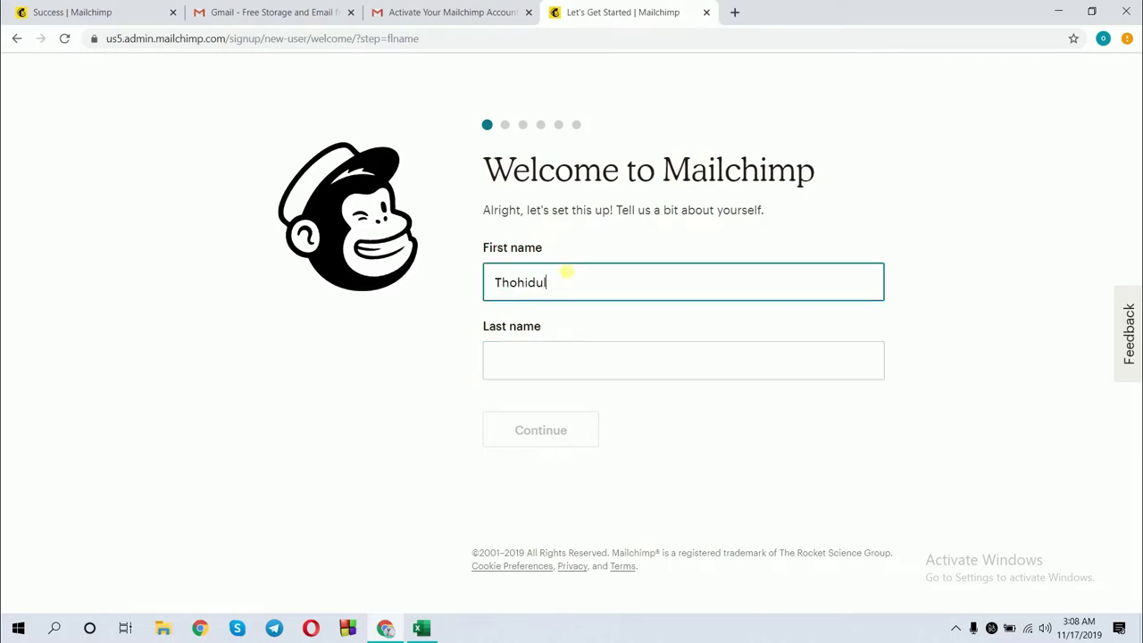
left_click(542, 361)
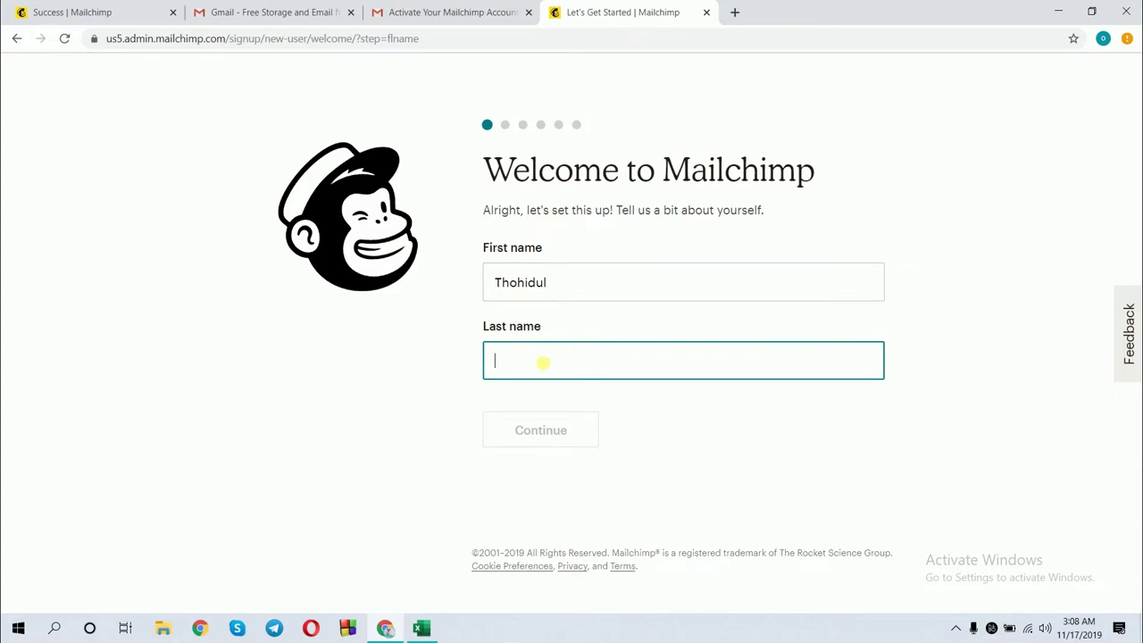
type("Islam")
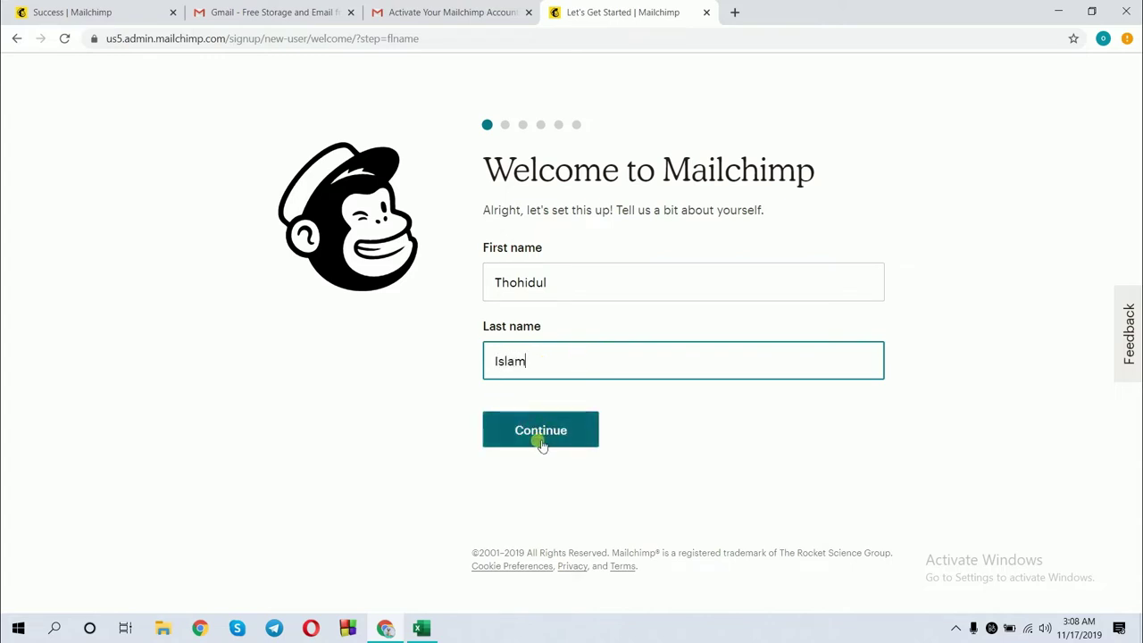
left_click(540, 443)
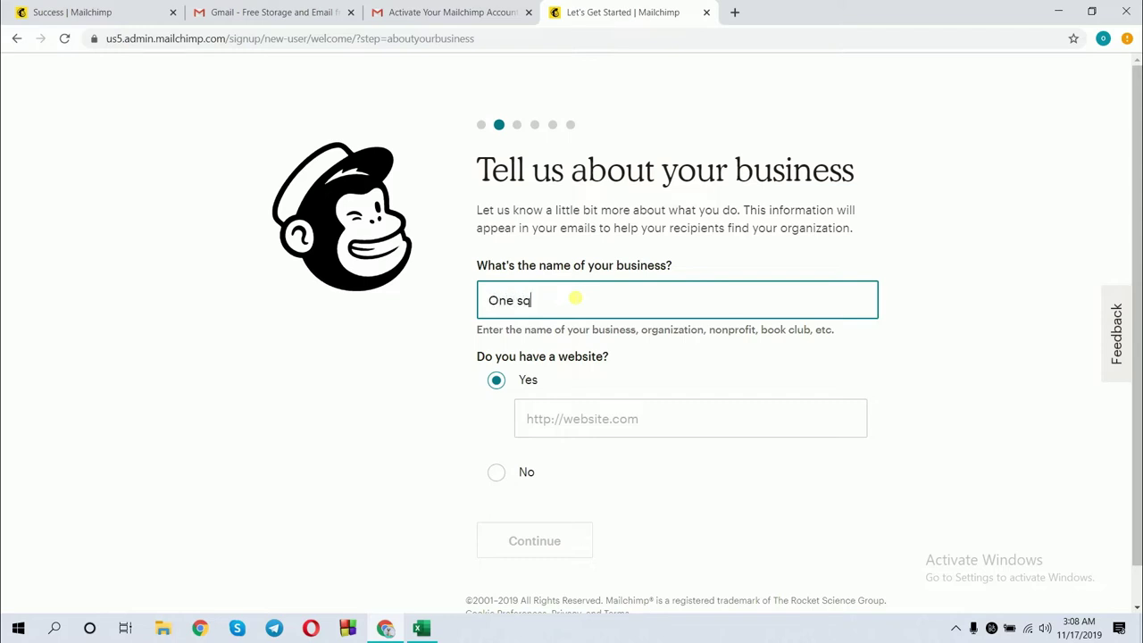
Step: Fix the business name to 'One squat', select No website, and continue
key("BackSpace")
left_click(497, 471)
left_click(525, 473)
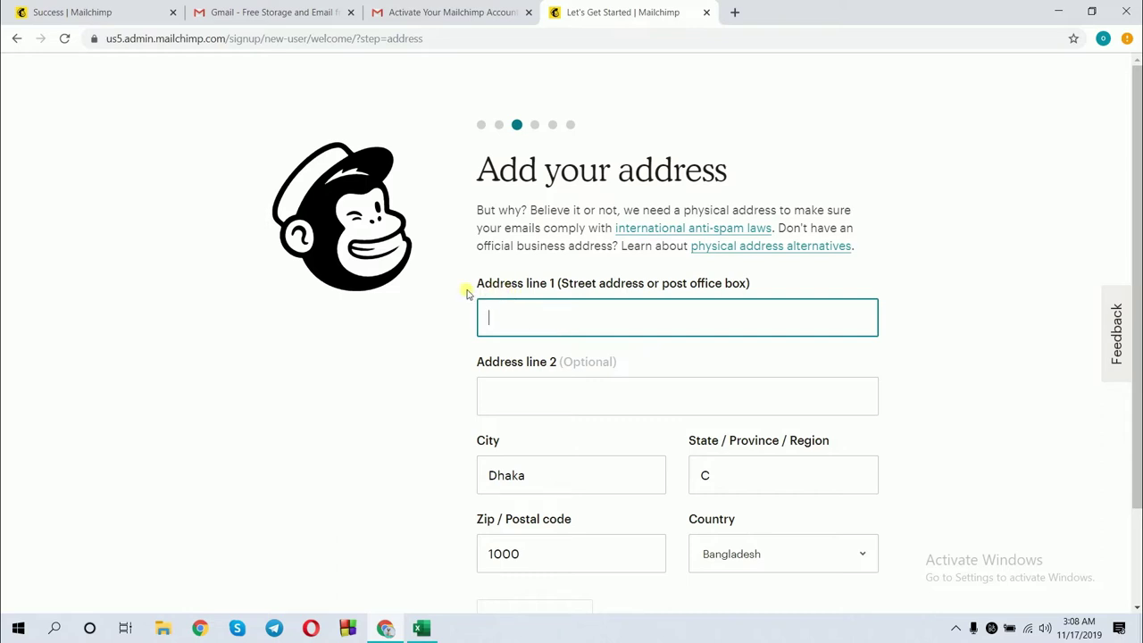
Step: Enter the street address, edit the postal code, keep the current country, and continue
left_click(514, 315)
type("Dhaka")
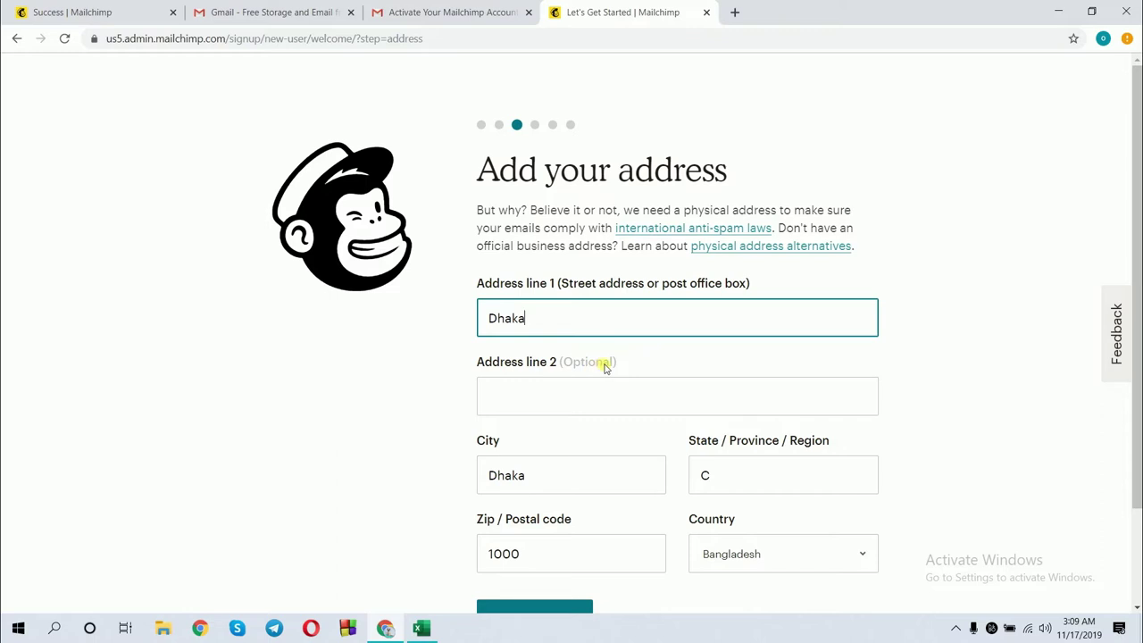
scroll(582, 418, "down", 2)
left_click(532, 438)
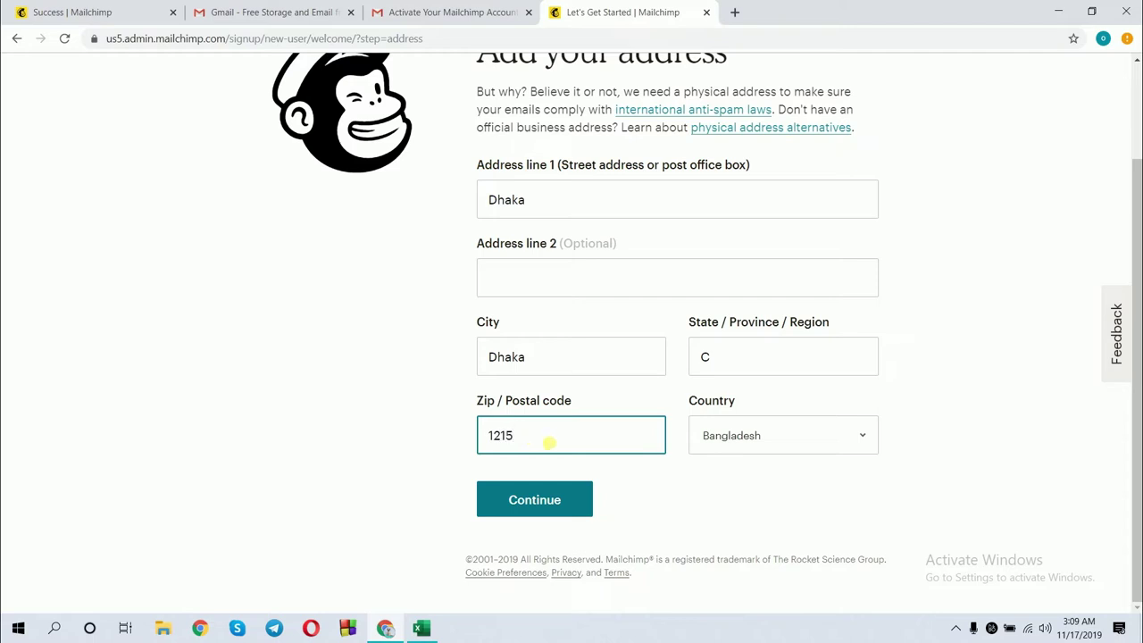
left_click(784, 436)
left_click(783, 439)
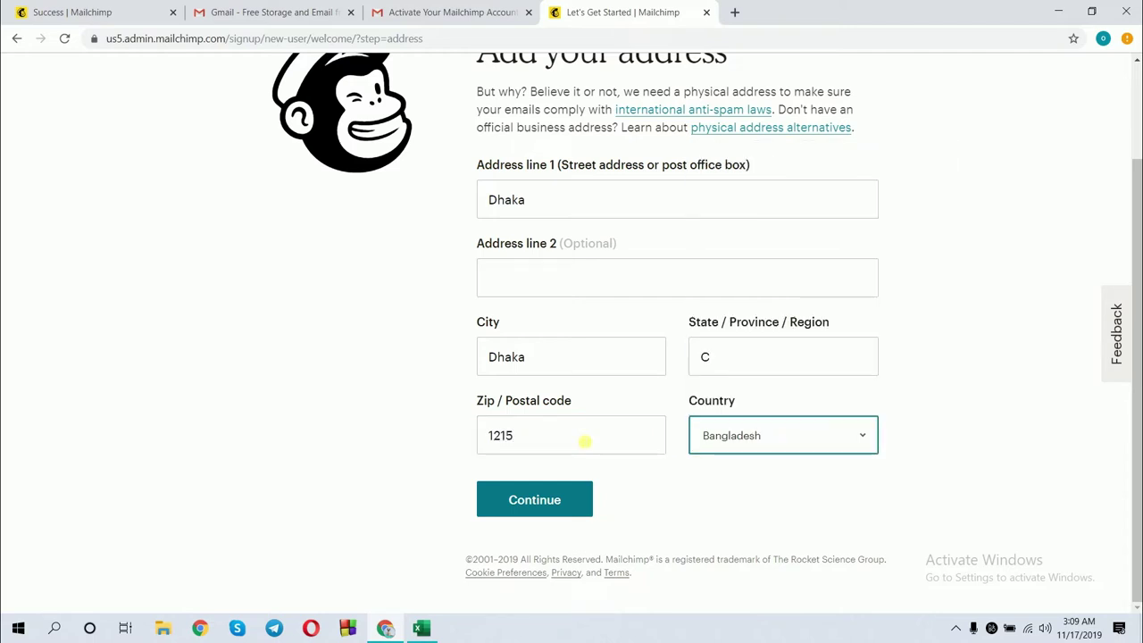
left_click(536, 504)
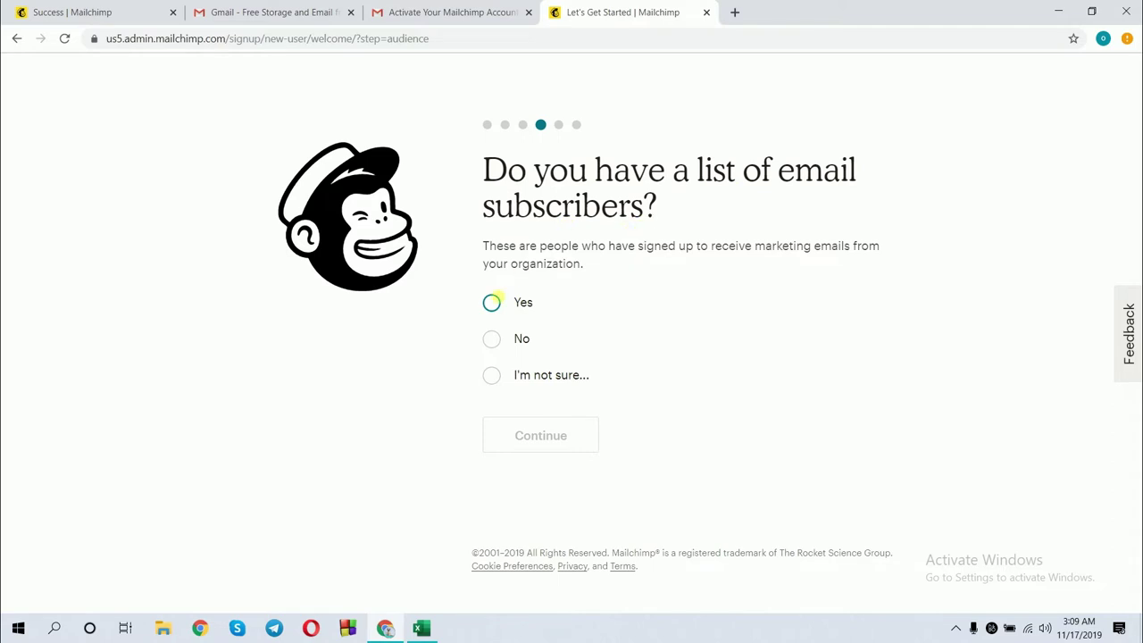
Step: Answer Yes with 501 - 2,000 email subscribers and continue to the social media step
left_click(490, 304)
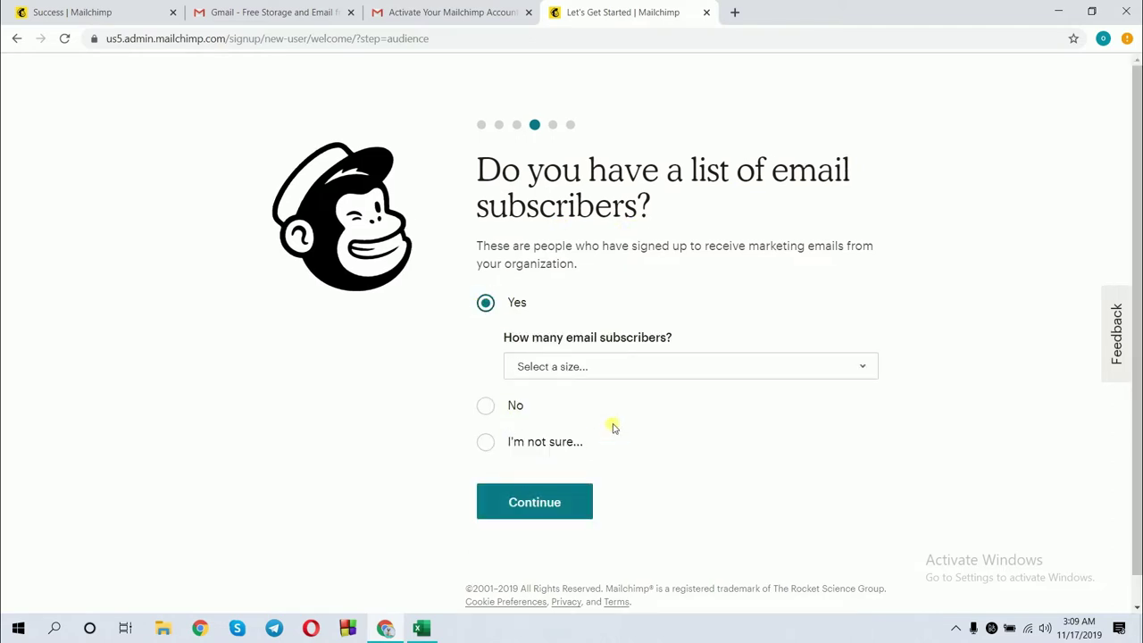
left_click(563, 371)
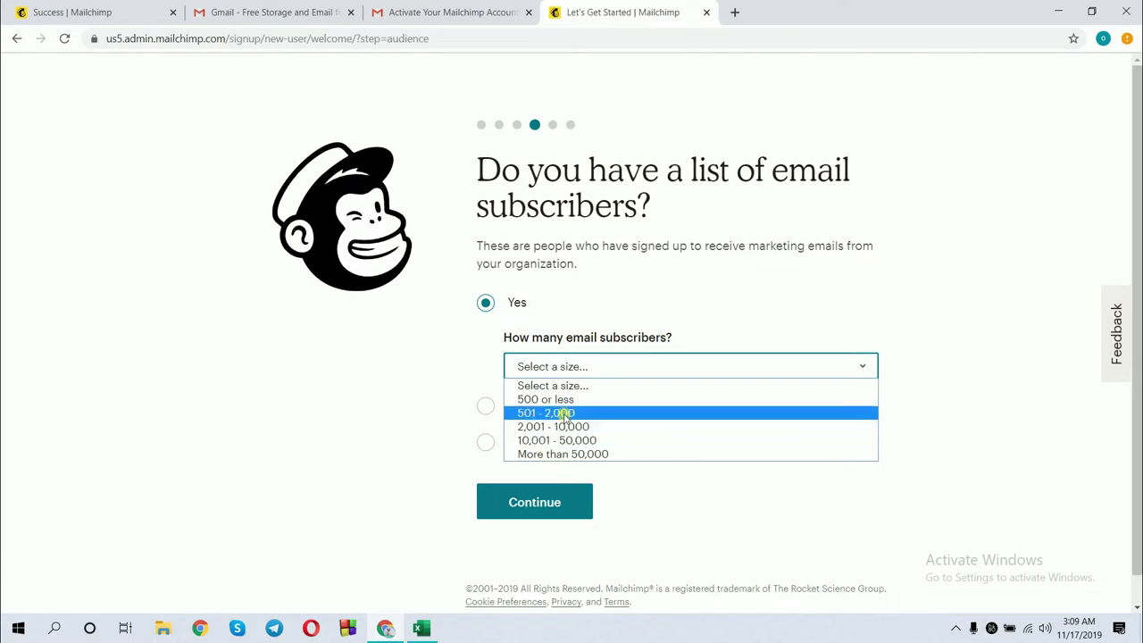
left_click(562, 413)
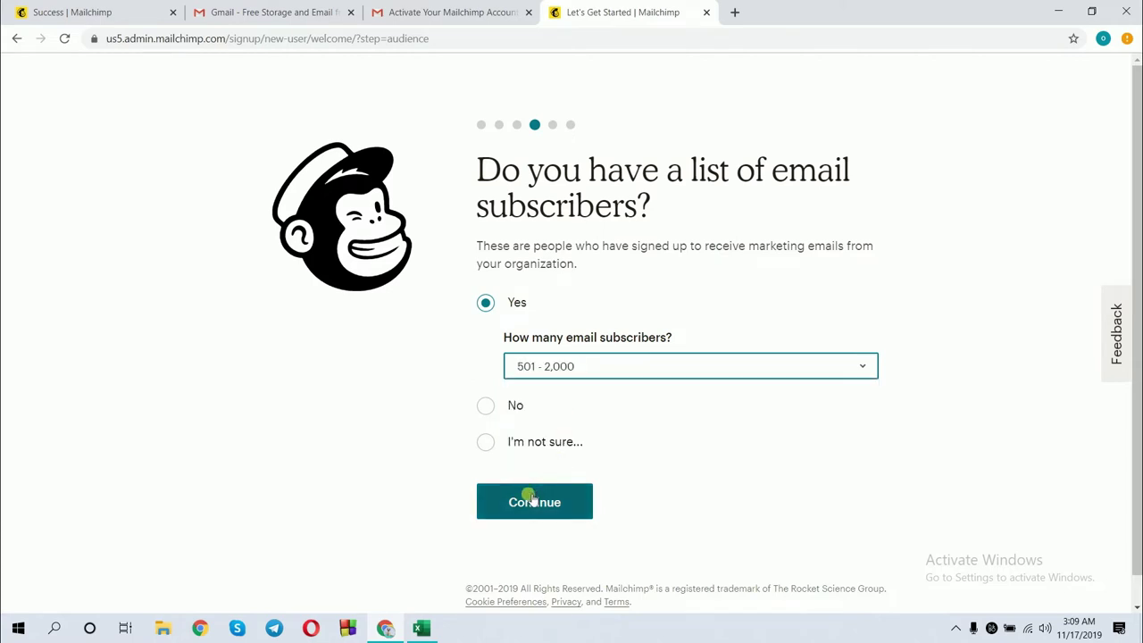
left_click(532, 501)
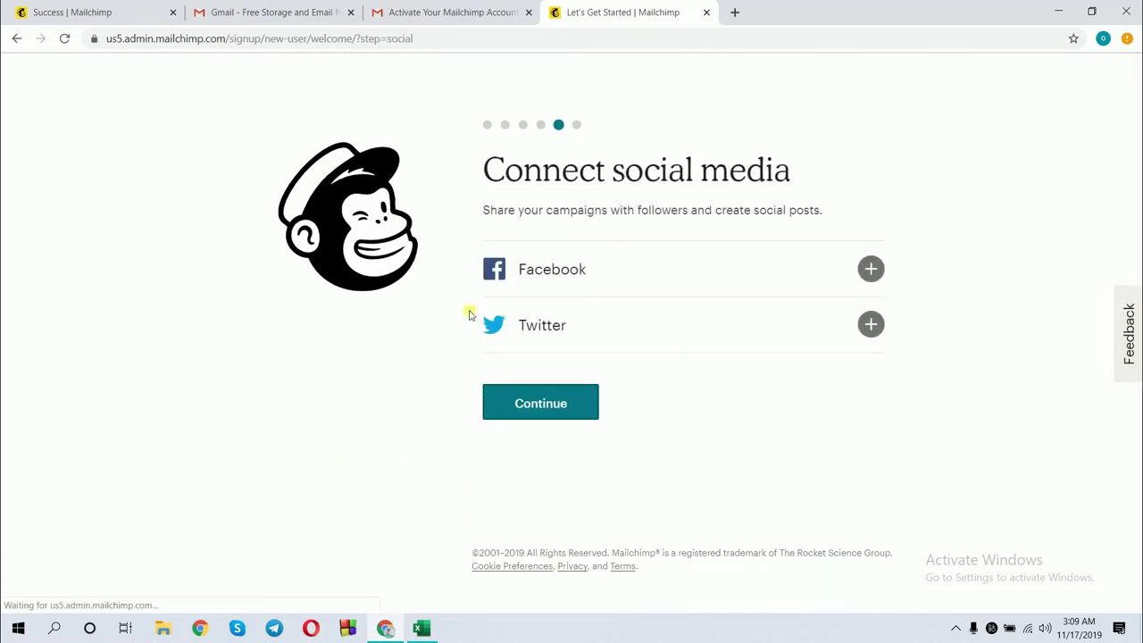
Step: Cancel the Facebook login, continue without social accounts, and begin the marketing-path questions
left_click(870, 268)
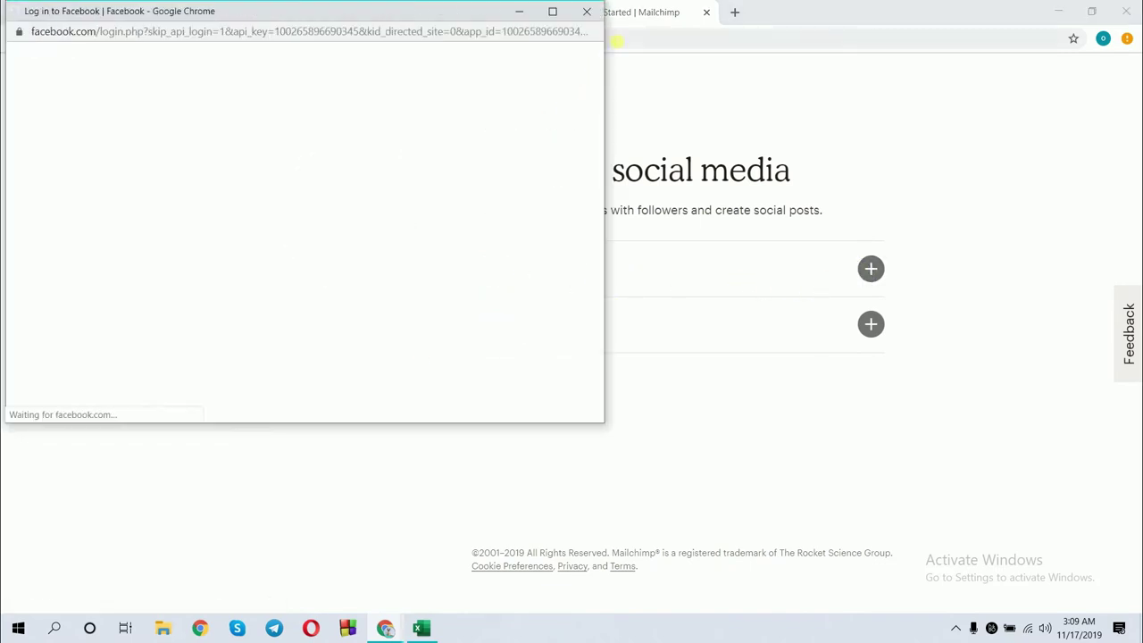
left_click(586, 13)
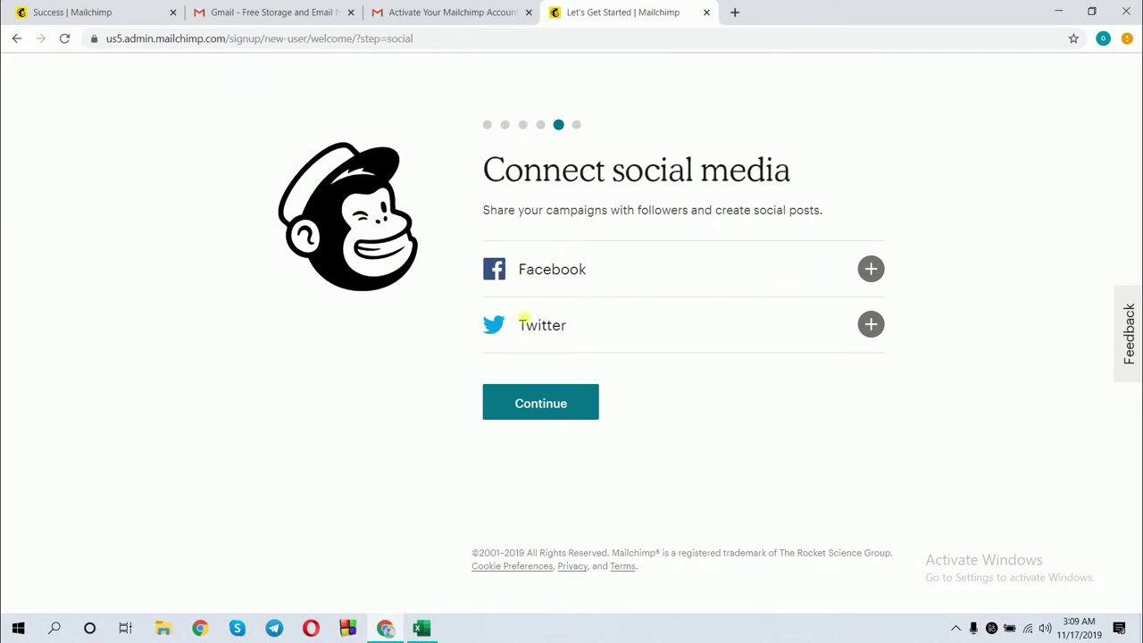
left_click(526, 403)
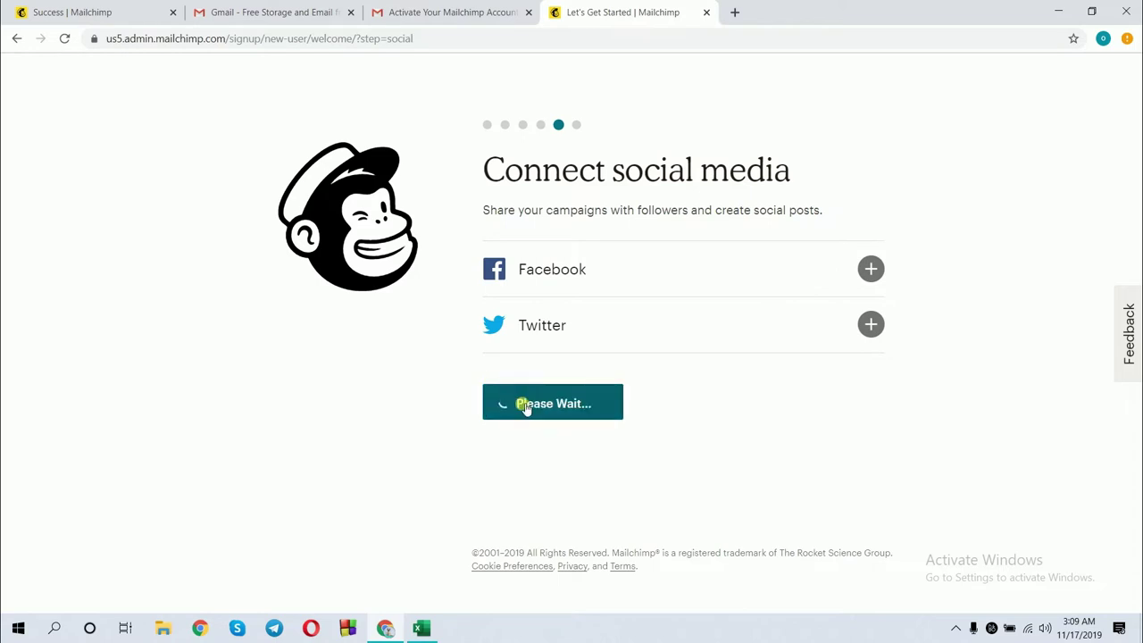
left_click(538, 375)
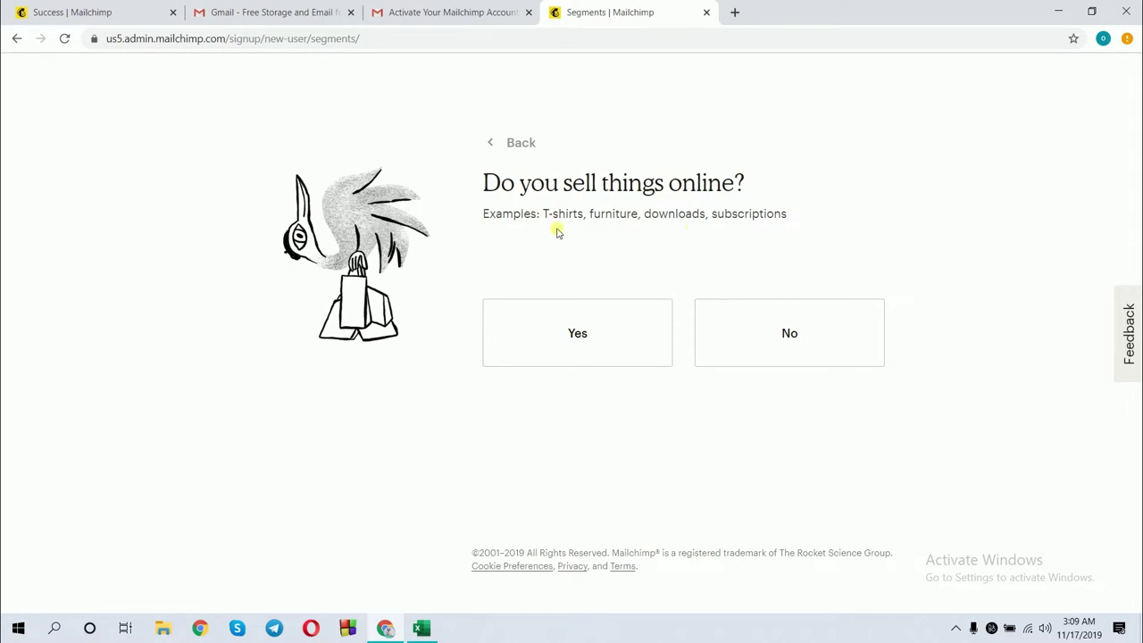
Step: Answer Yes to selling online, bookings, one-on-one interaction, content earnings and software questions
left_click(603, 352)
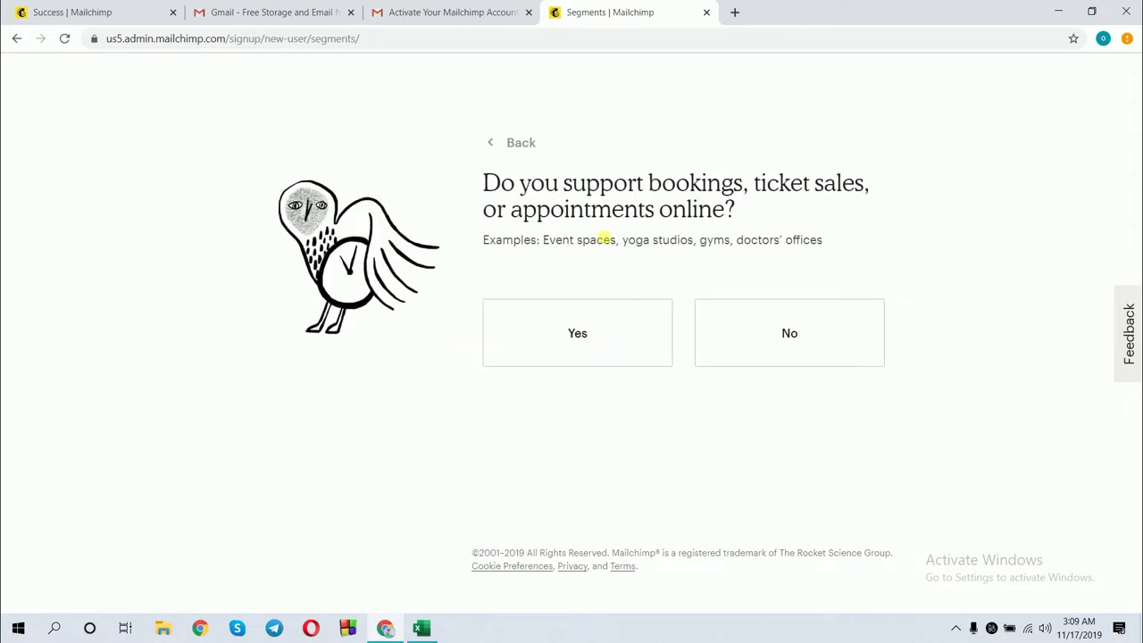
left_click(585, 344)
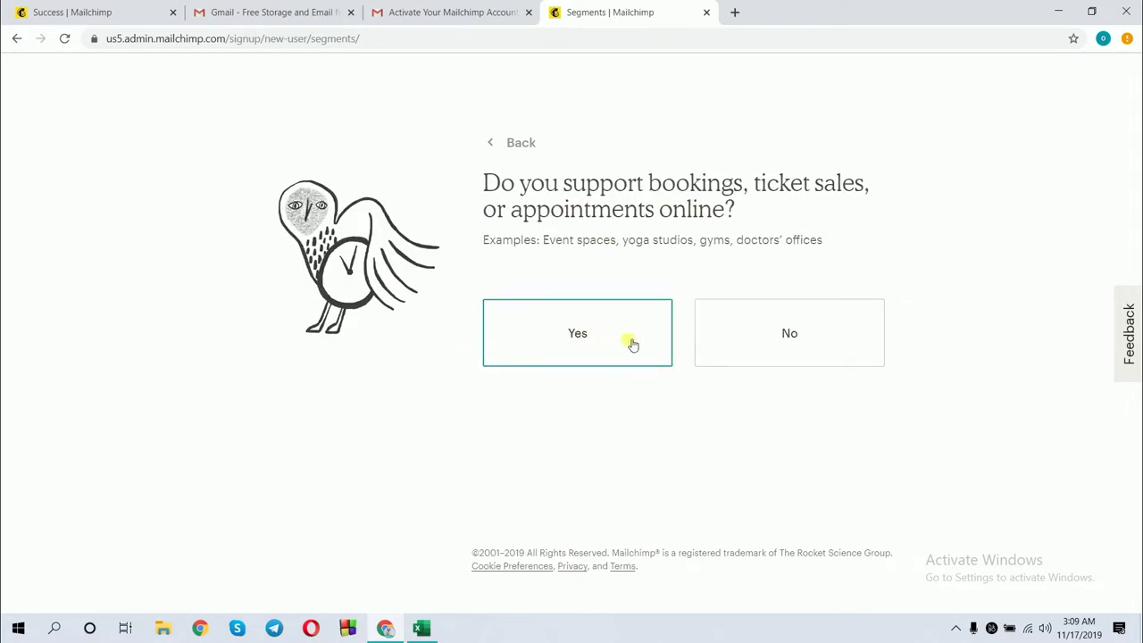
left_click(573, 360)
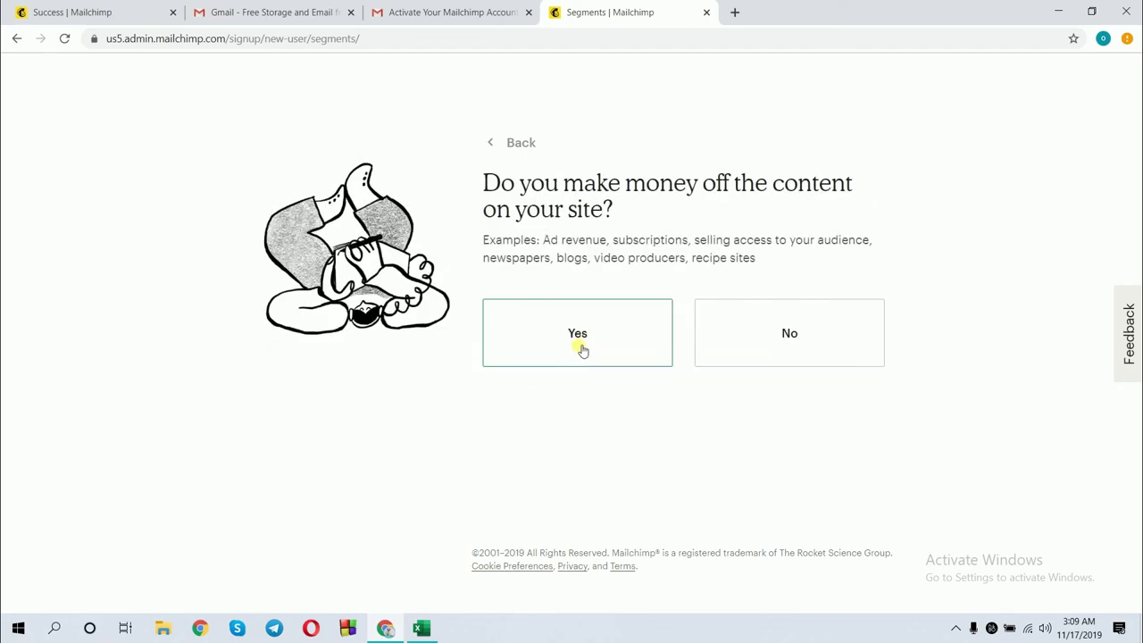
left_click(581, 349)
left_click(581, 349)
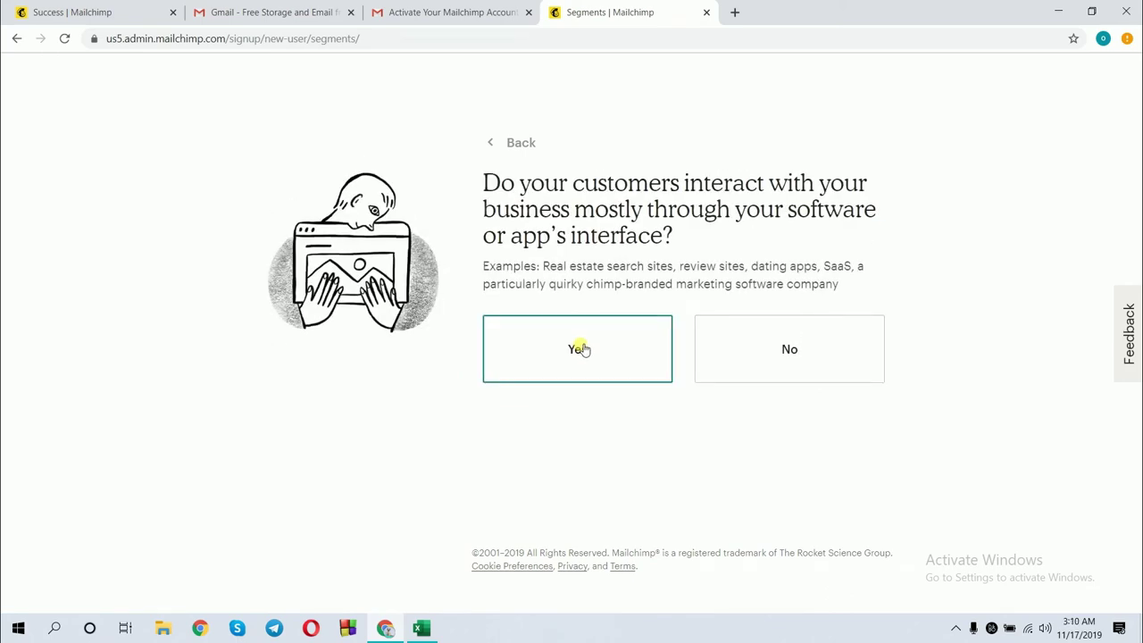
Step: Pick a success measure, subscribe to What's in Store, and finish setup at the dashboard
scroll(590, 343, "down", 1)
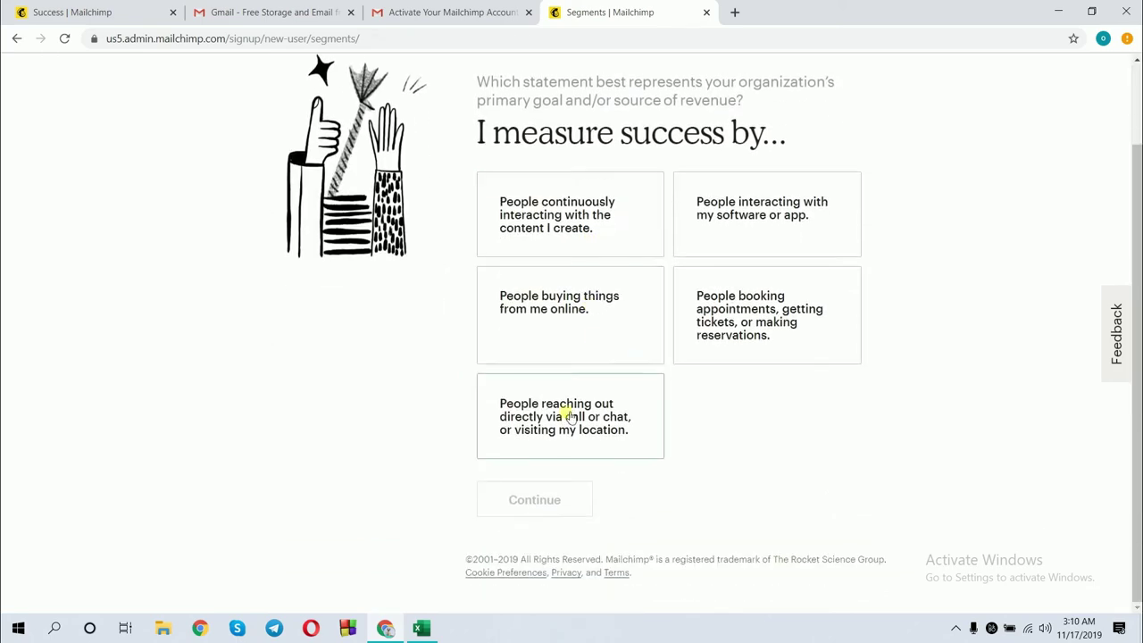
left_click(567, 348)
left_click(523, 498)
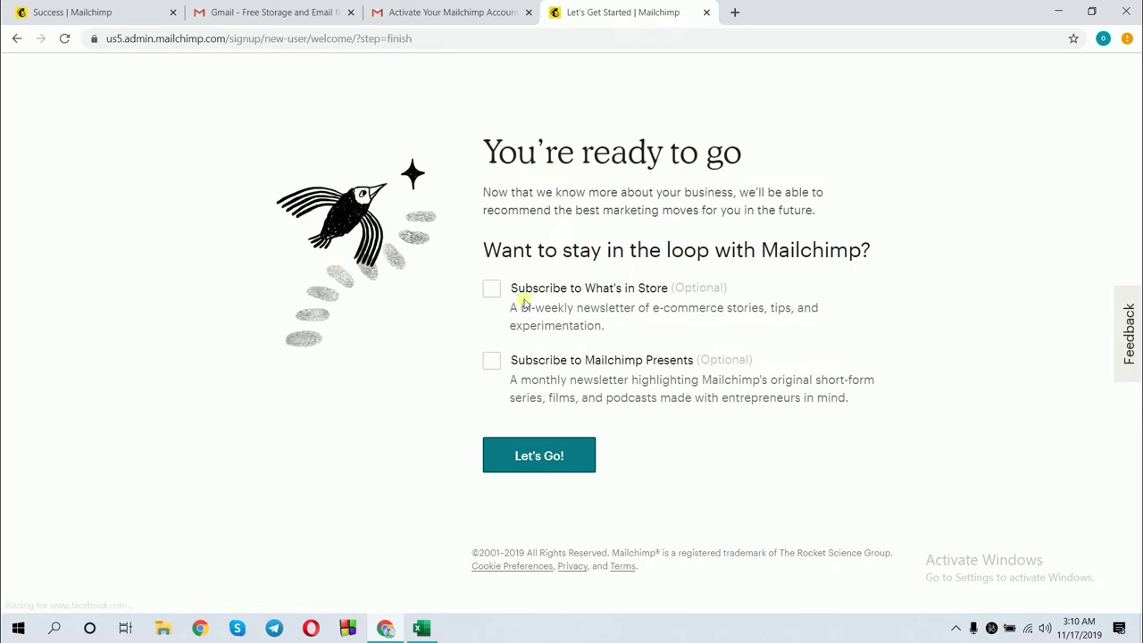
left_click(493, 291)
left_click(534, 453)
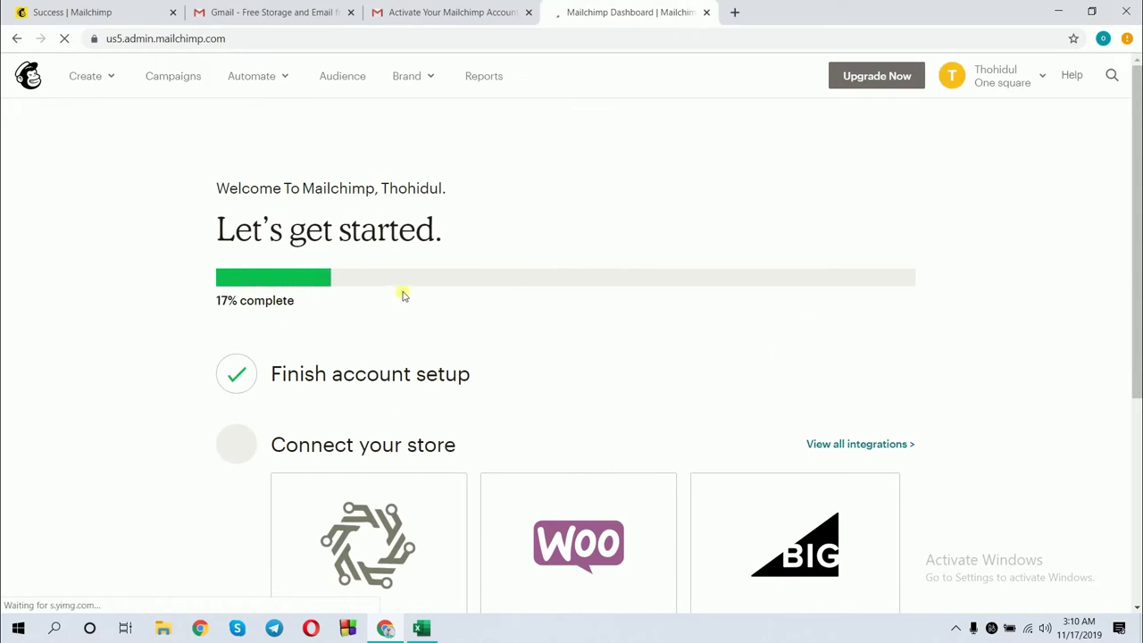
Step: Scroll through the 17%-complete getting-started checklist, then go to Campaigns
scroll(403, 295, "down", 4)
scroll(406, 296, "up", 4)
scroll(296, 294, "down", 4)
scroll(417, 268, "up", 3)
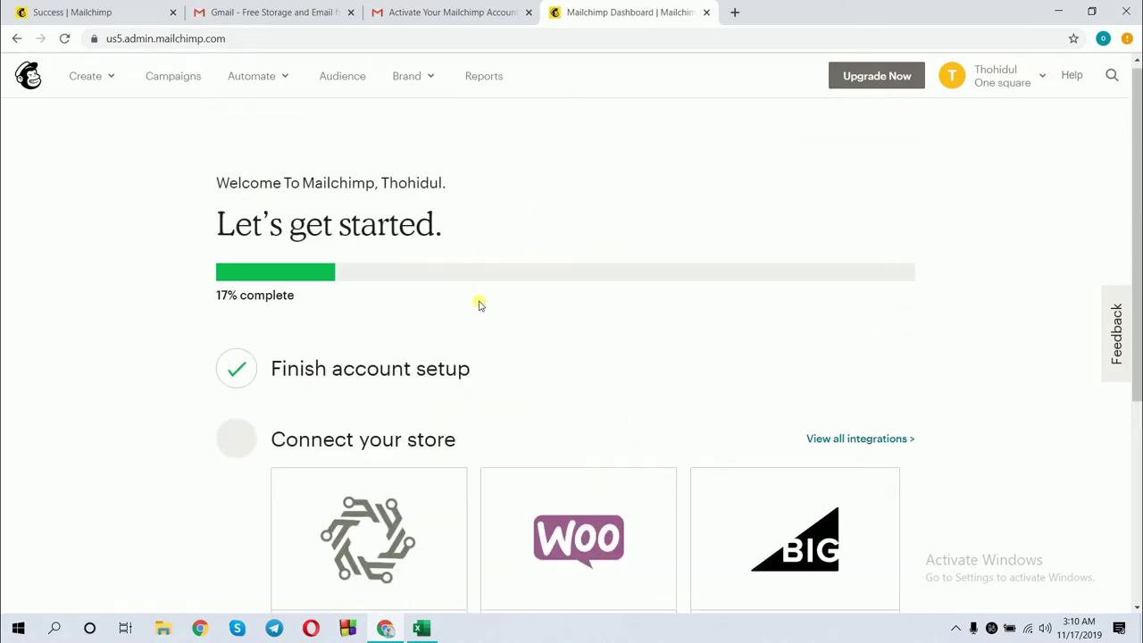
scroll(309, 313, "down", 3)
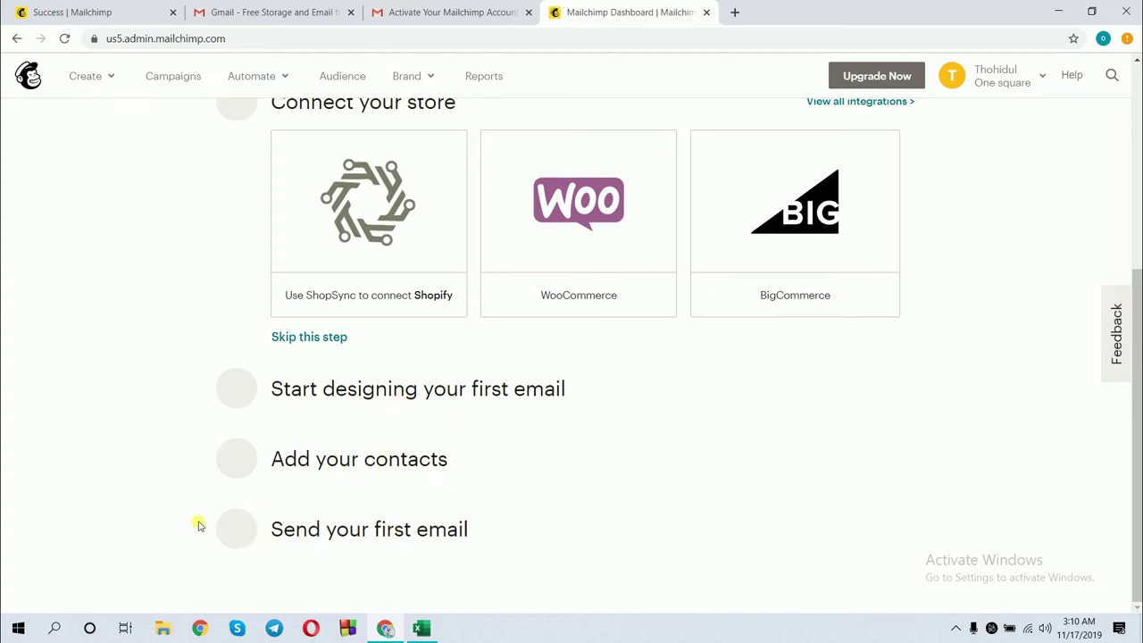
scroll(427, 368, "up", 4)
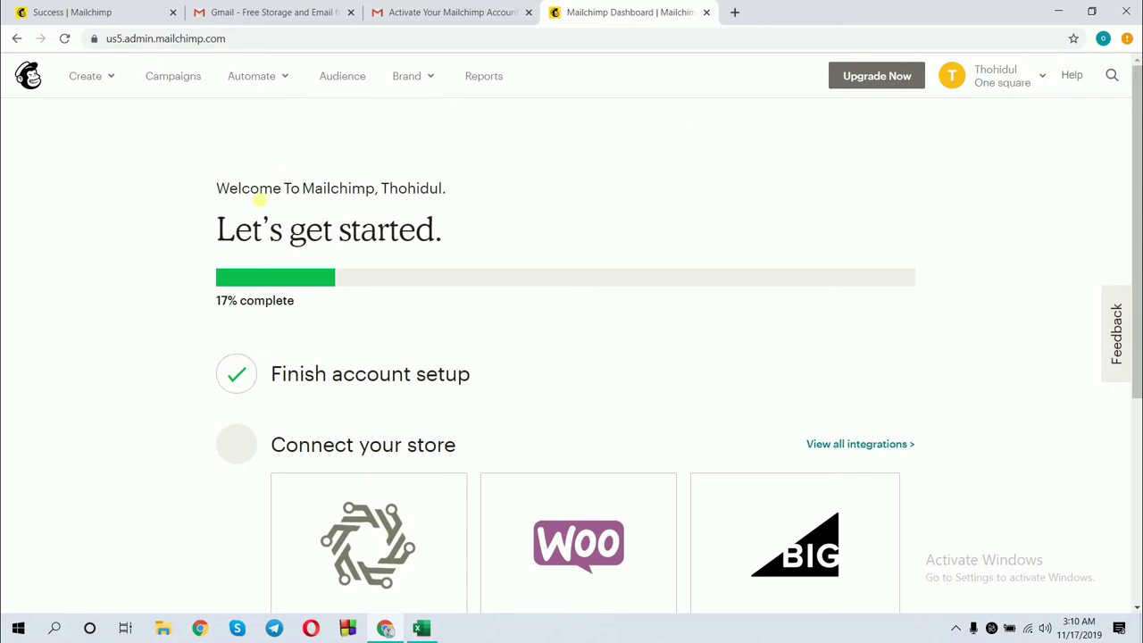
left_click(154, 79)
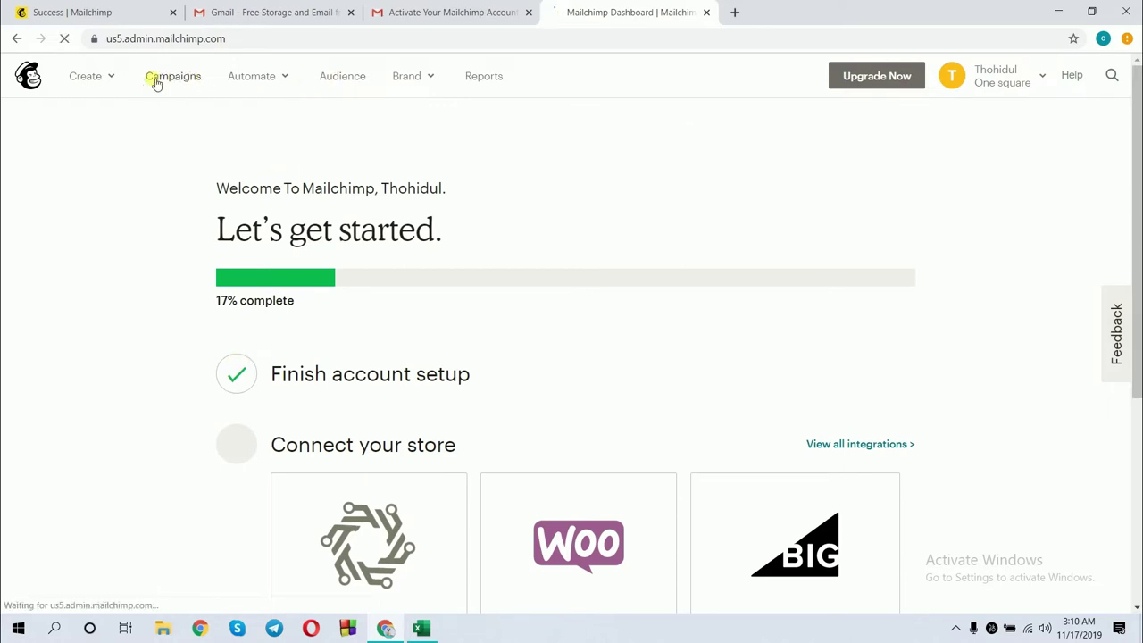
Step: Create a regular email campaign named 'Amazon' from Create > Email and begin its draft
left_click(82, 77)
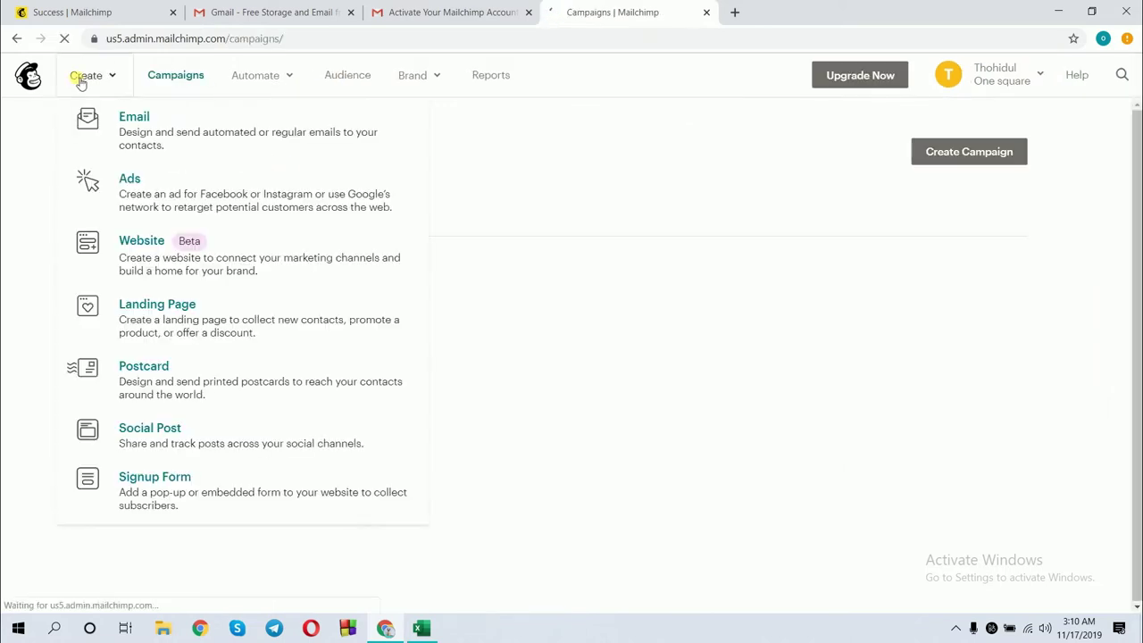
left_click(161, 120)
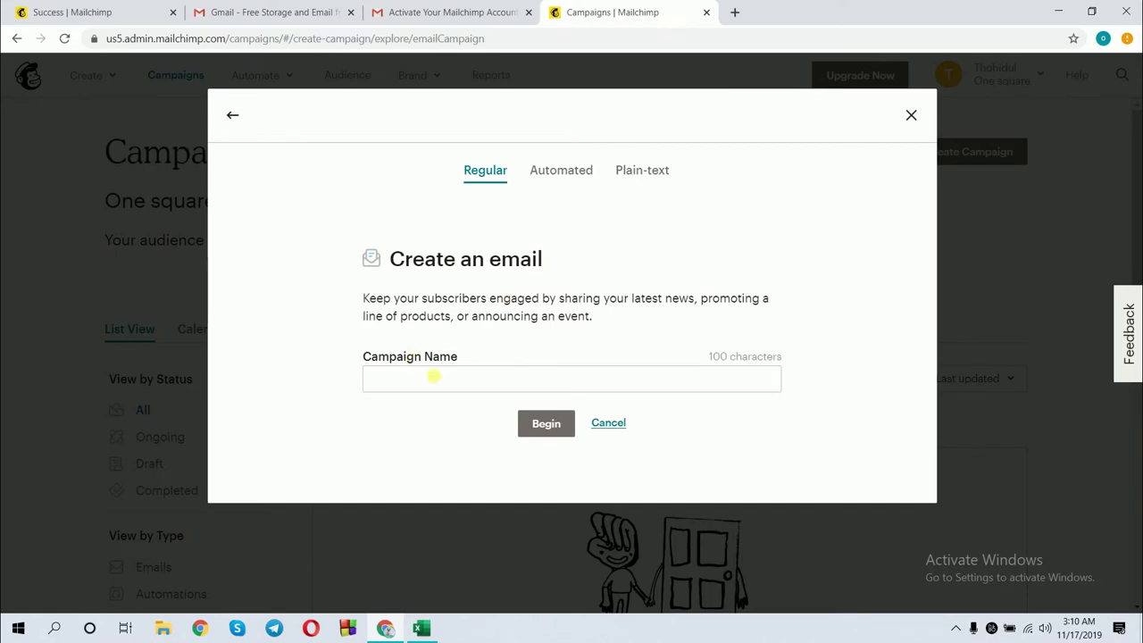
left_click(911, 115)
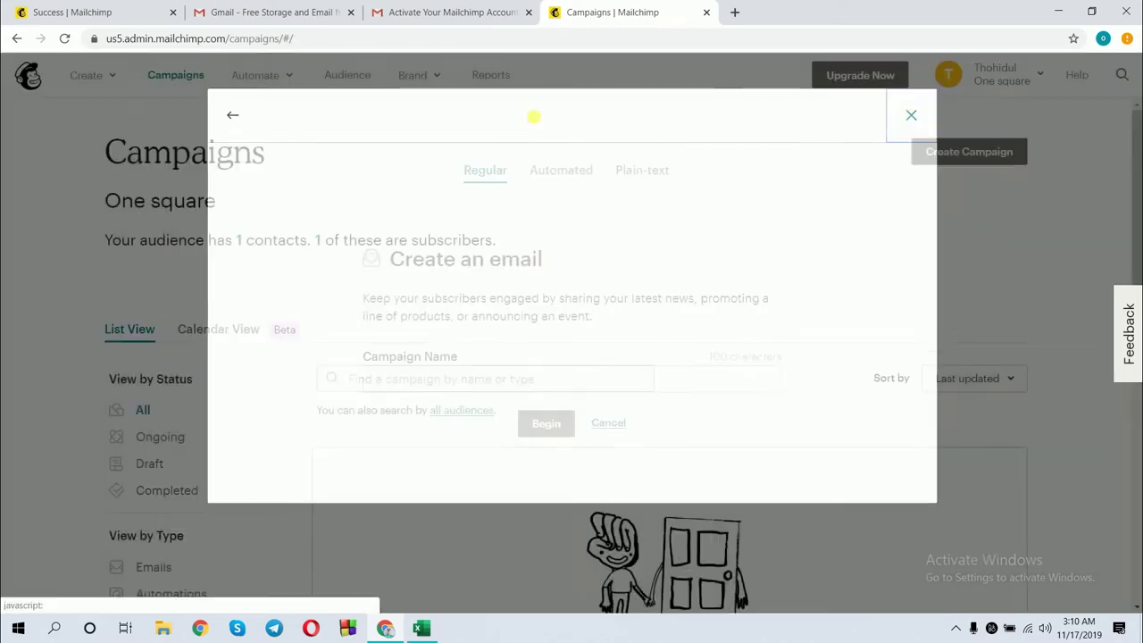
left_click(105, 93)
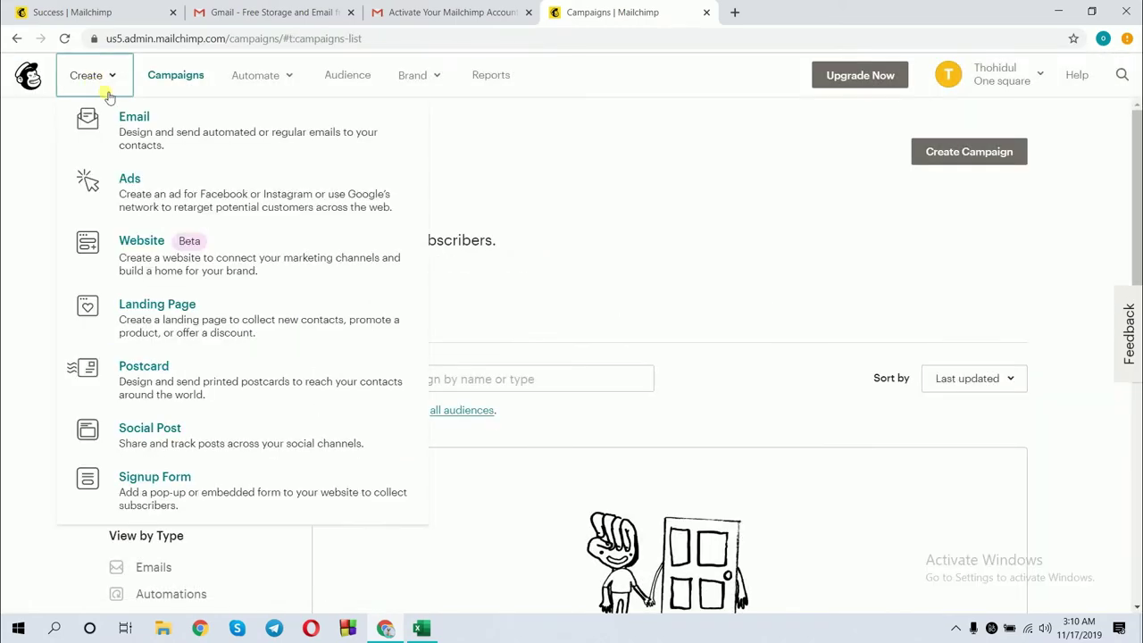
left_click(164, 132)
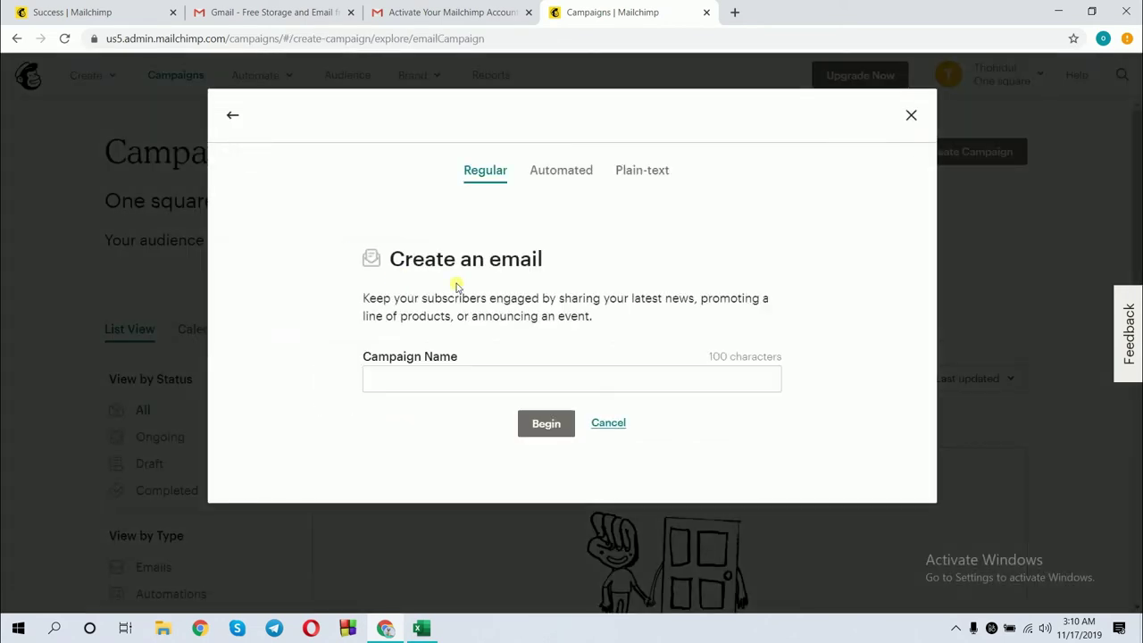
left_click(406, 380)
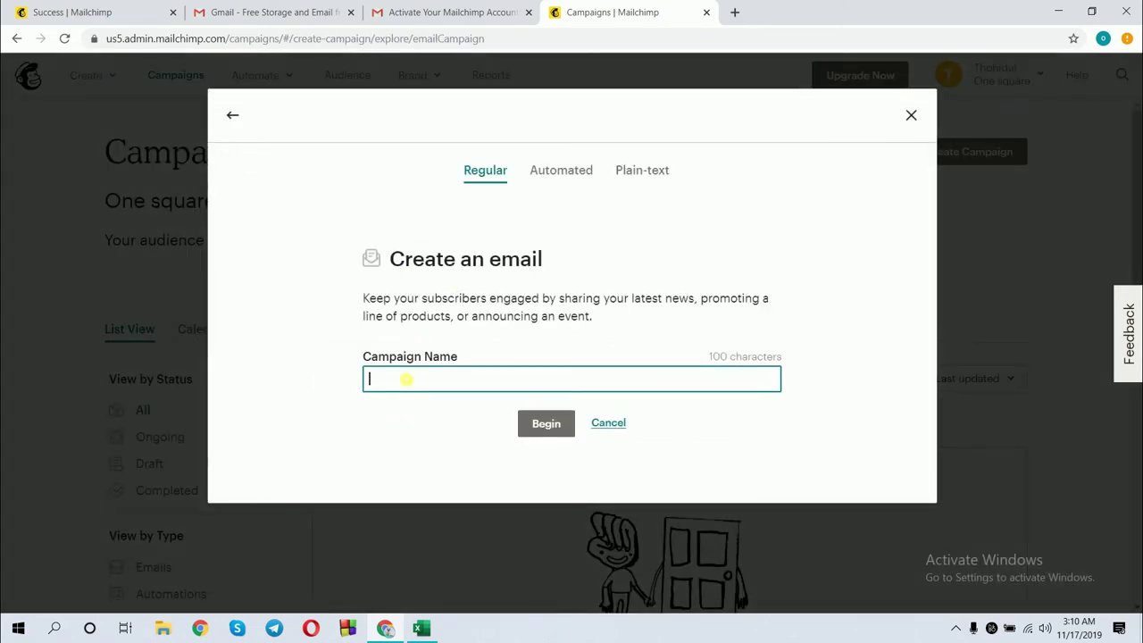
type("Amazon")
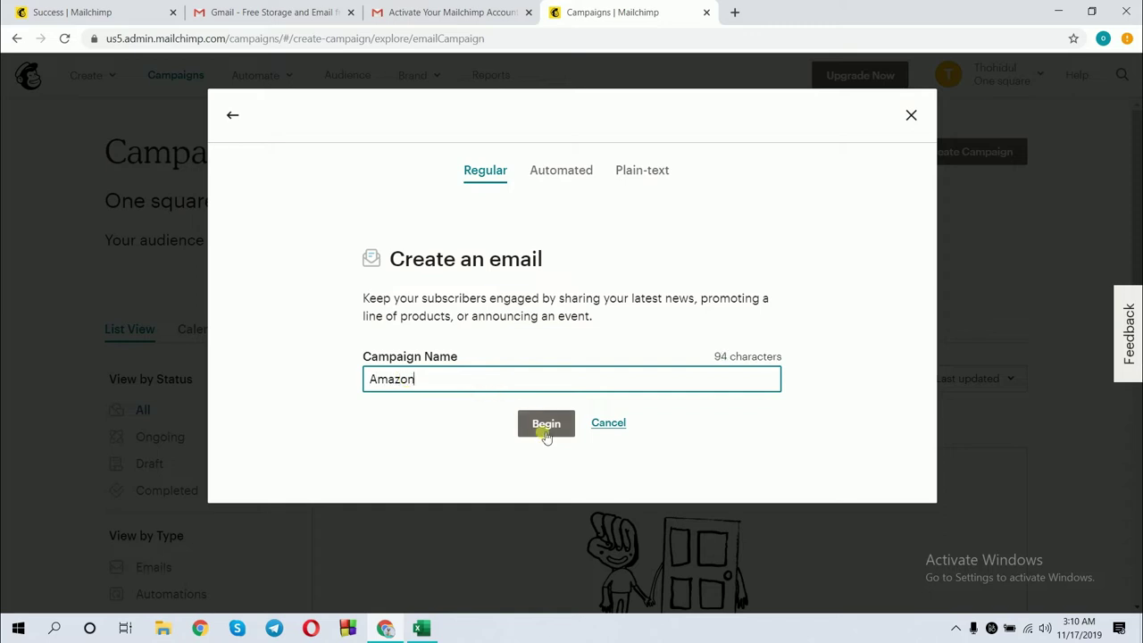
left_click(545, 429)
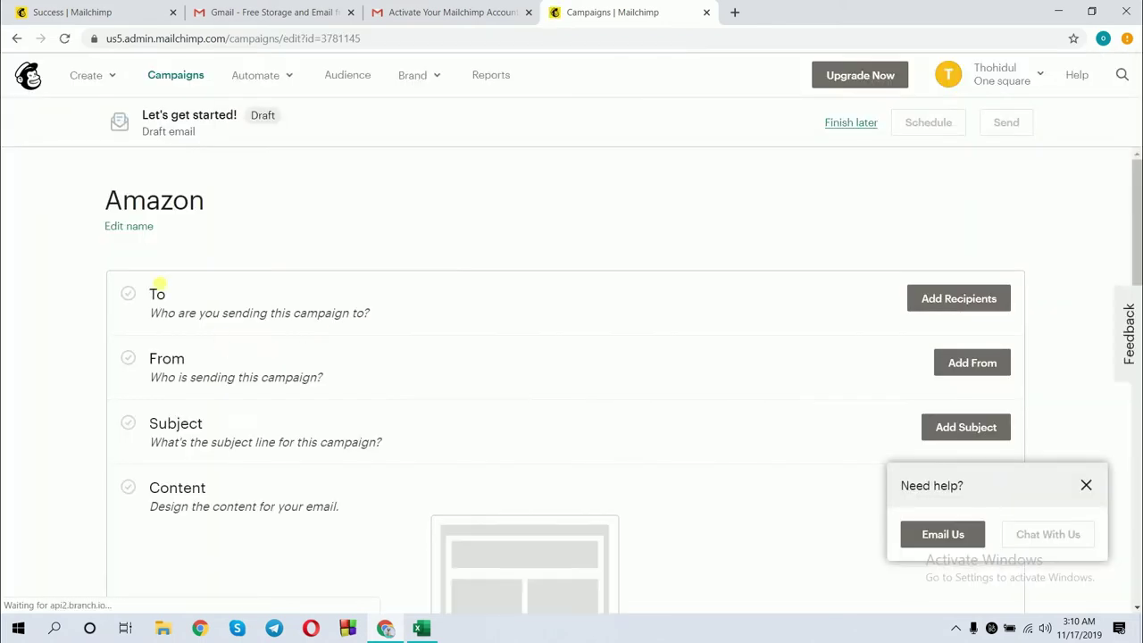
Step: Close the help box, browse the Brand, Create and Automate menus, and view the 1-contact Audience dashboard
left_click(1085, 485)
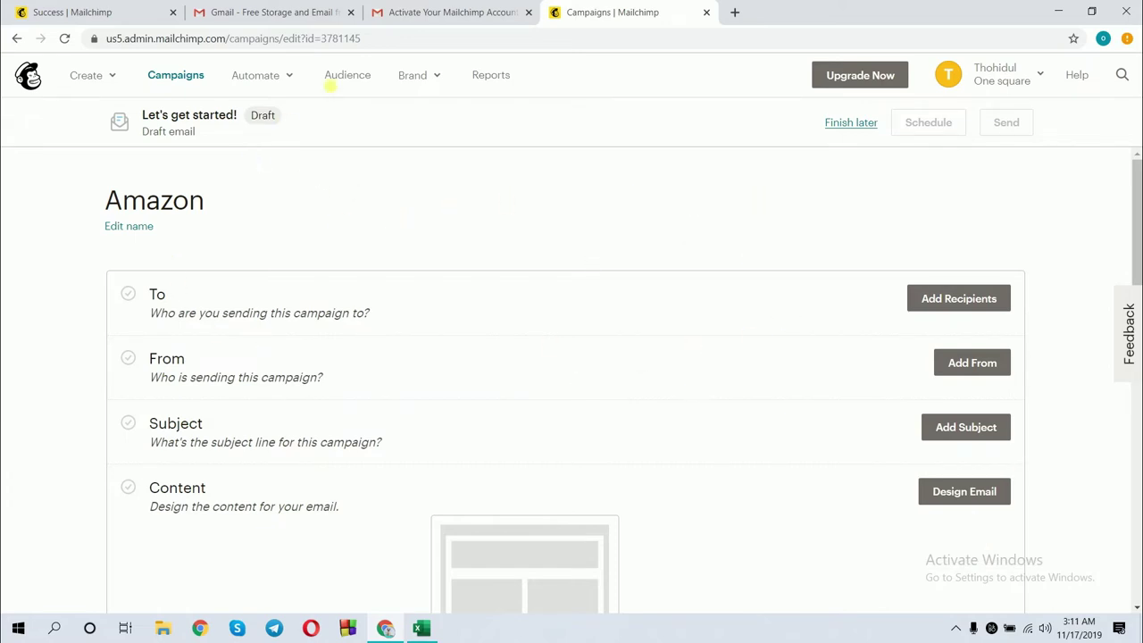
left_click(411, 75)
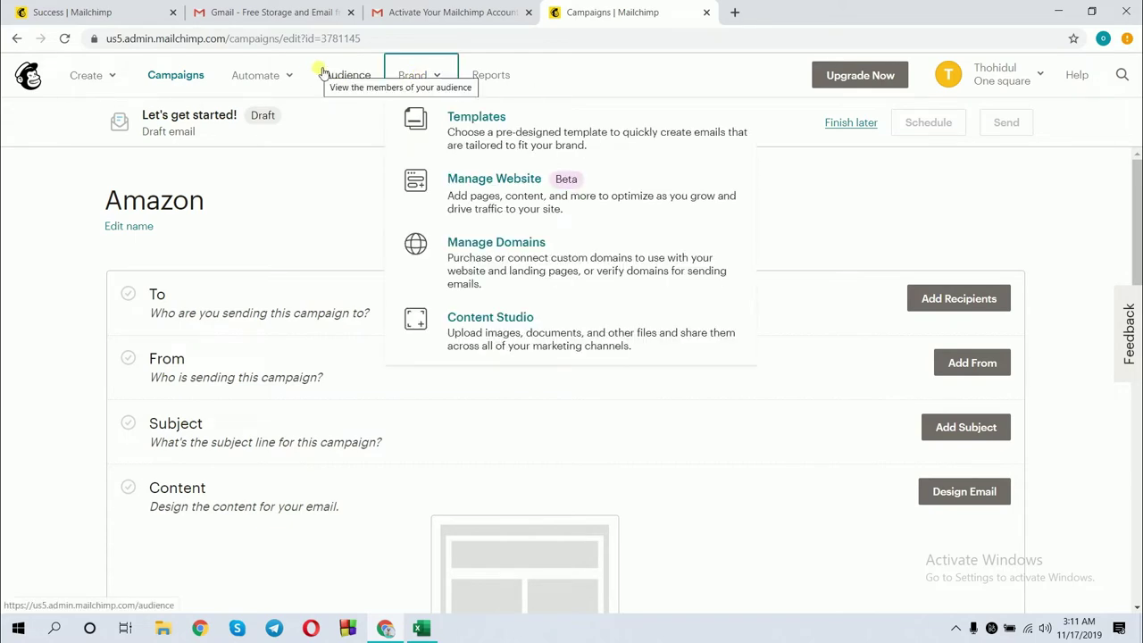
left_click(86, 78)
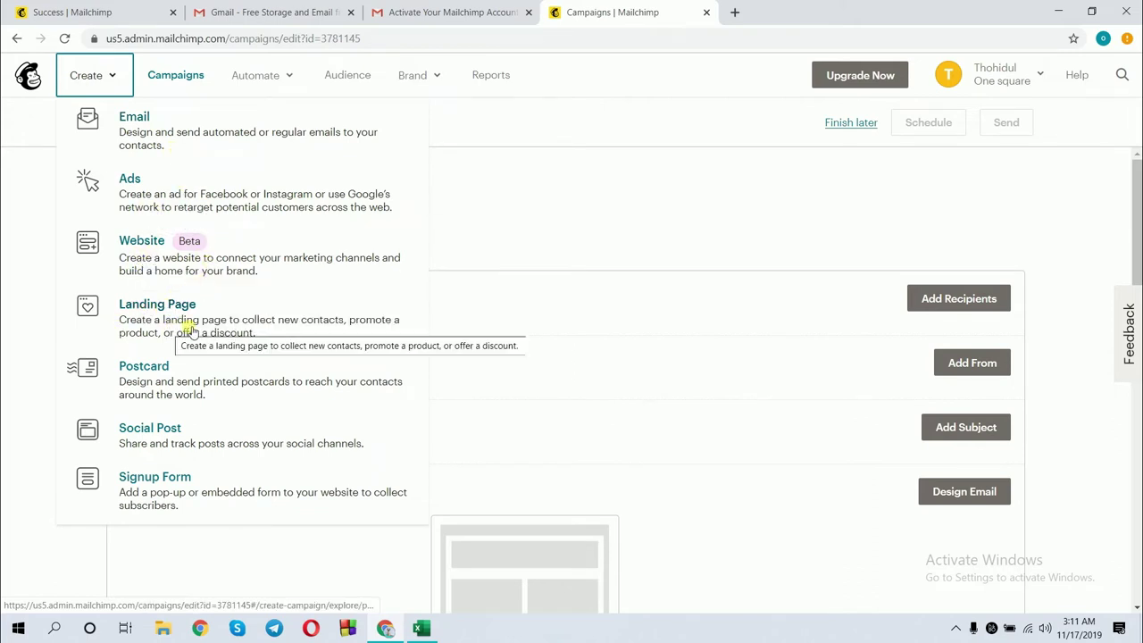
scroll(527, 375, "down", 2)
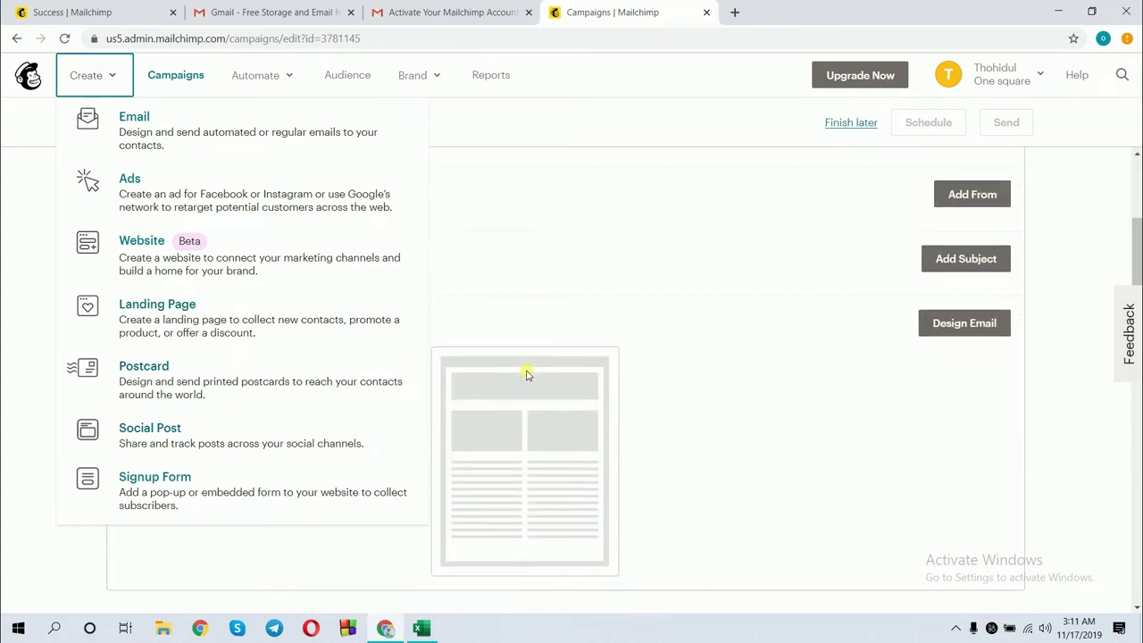
scroll(527, 375, "down", 4)
scroll(527, 375, "up", 6)
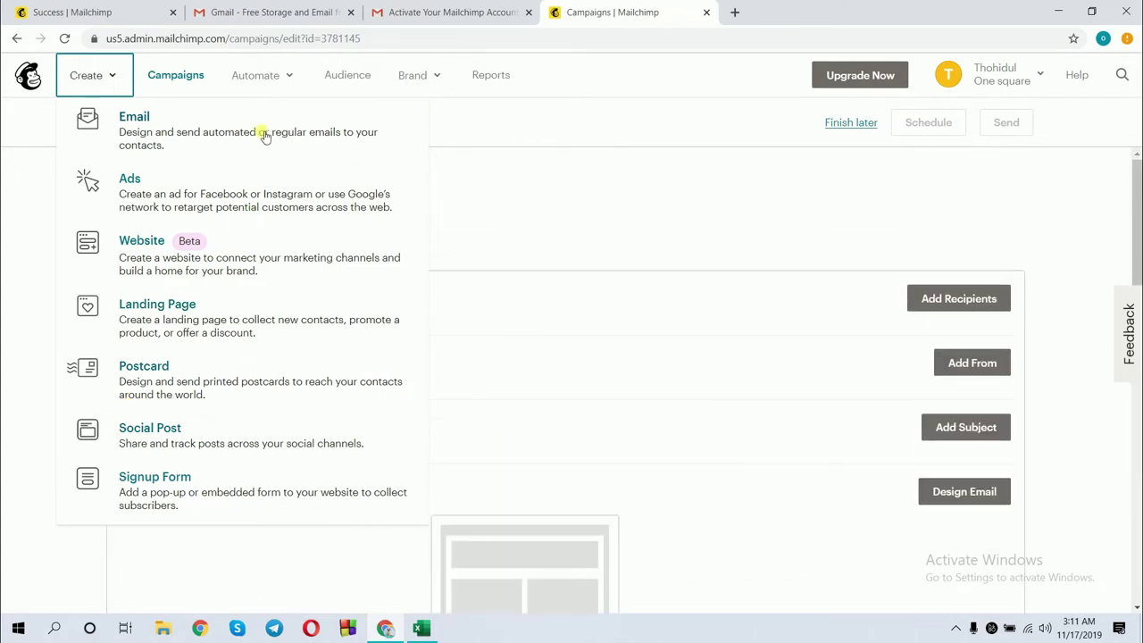
left_click(257, 75)
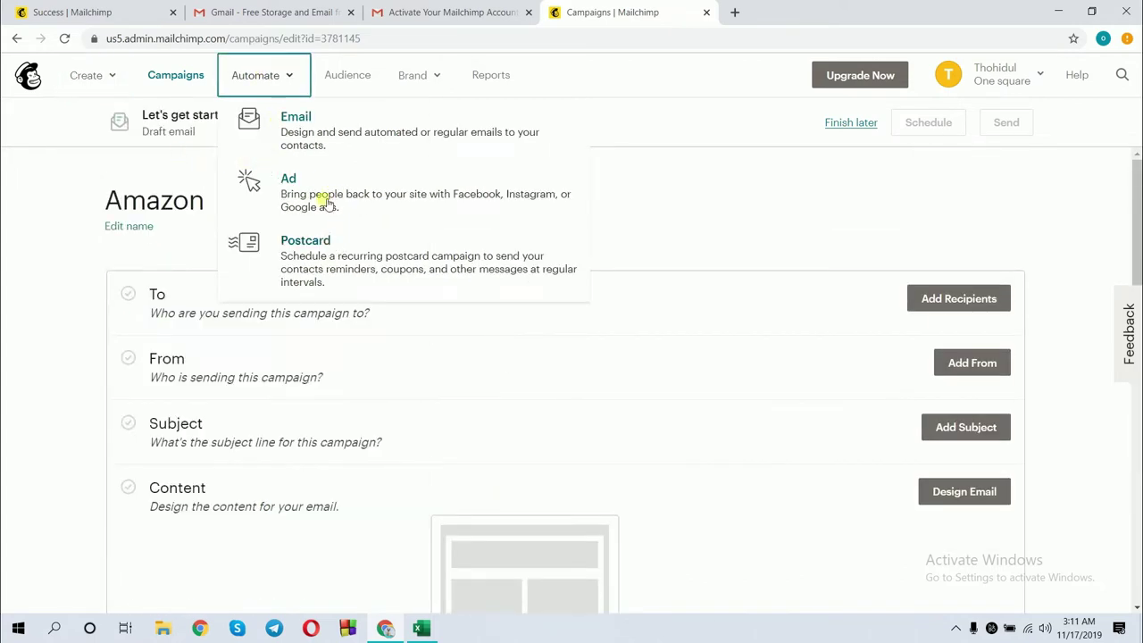
left_click(348, 77)
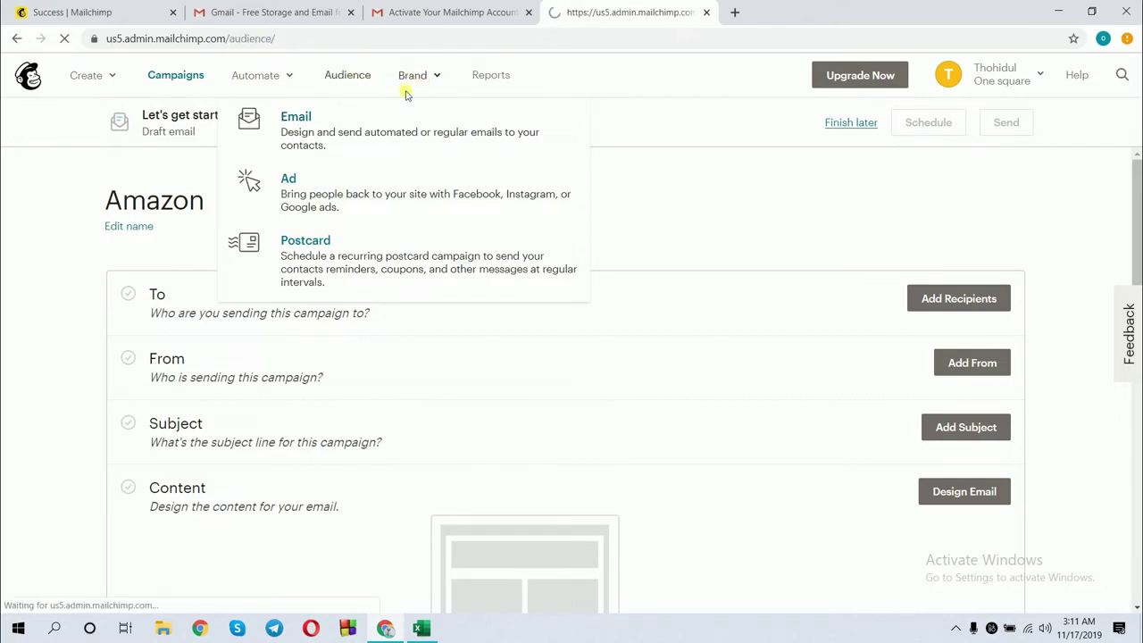
left_click(424, 79)
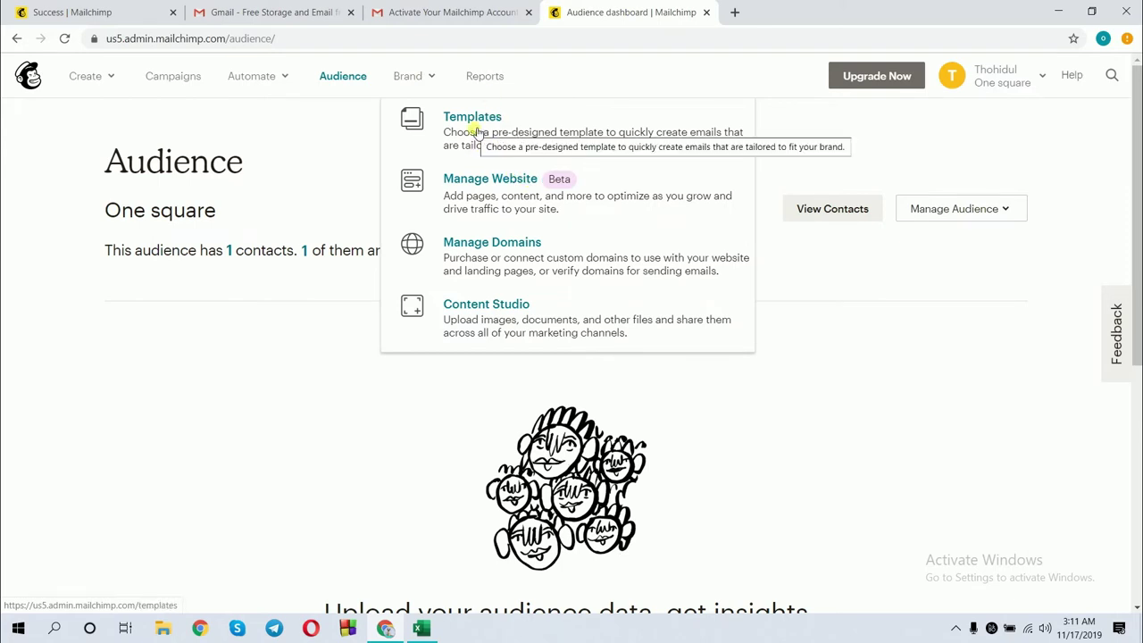
Step: Open Brand > Templates and start a new template to view the Featured starting-point layouts
left_click(476, 131)
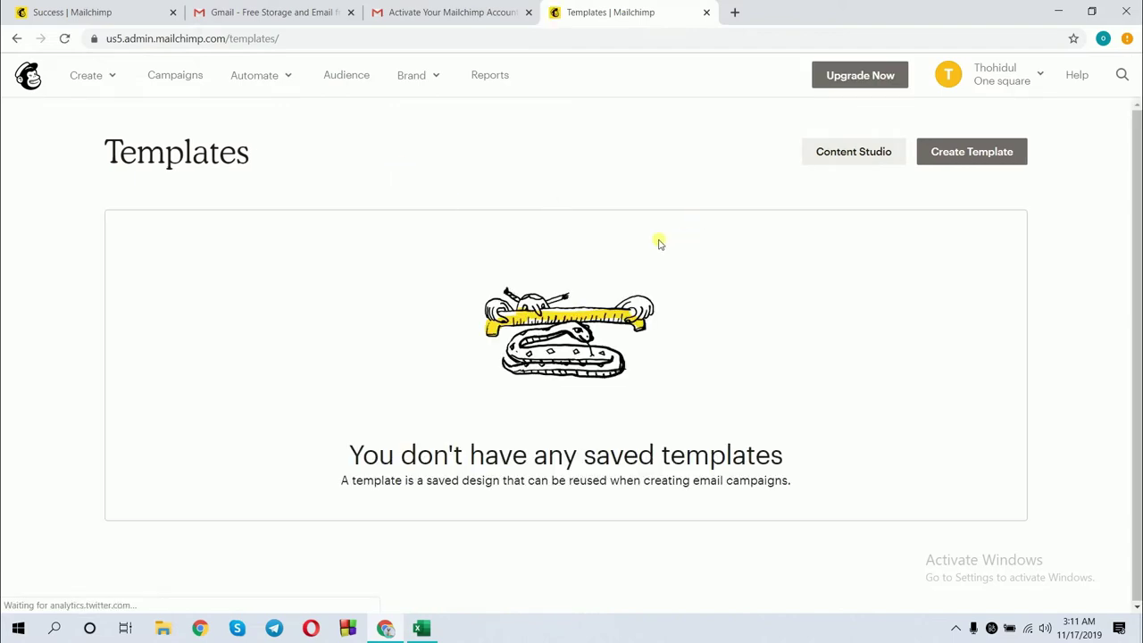
left_click(951, 153)
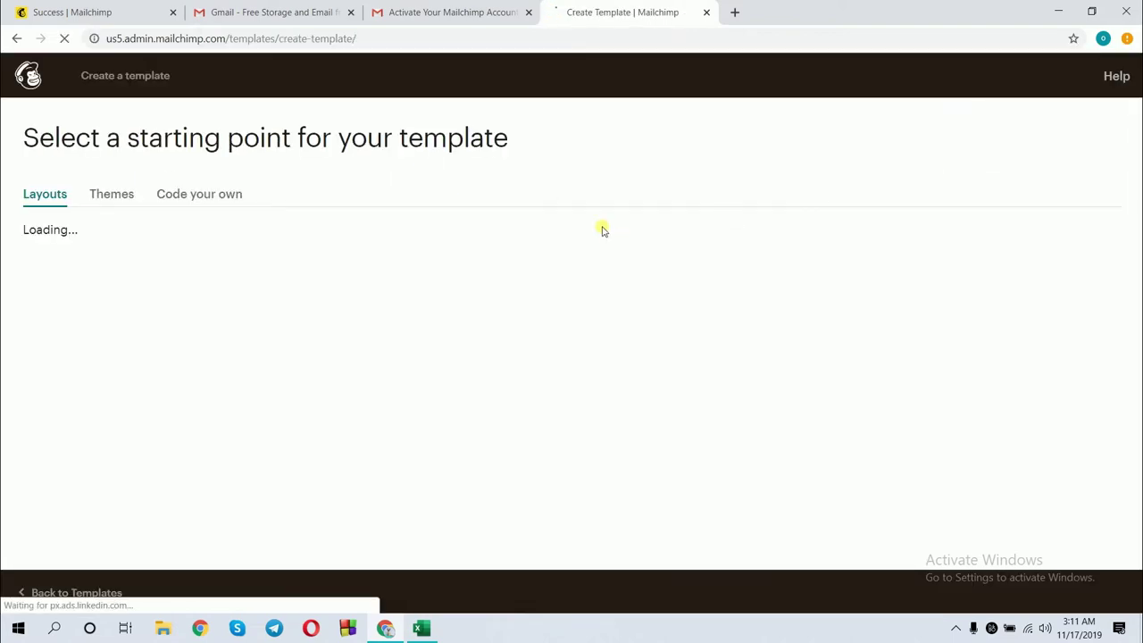
scroll(201, 374, "down", 3)
scroll(201, 373, "up", 3)
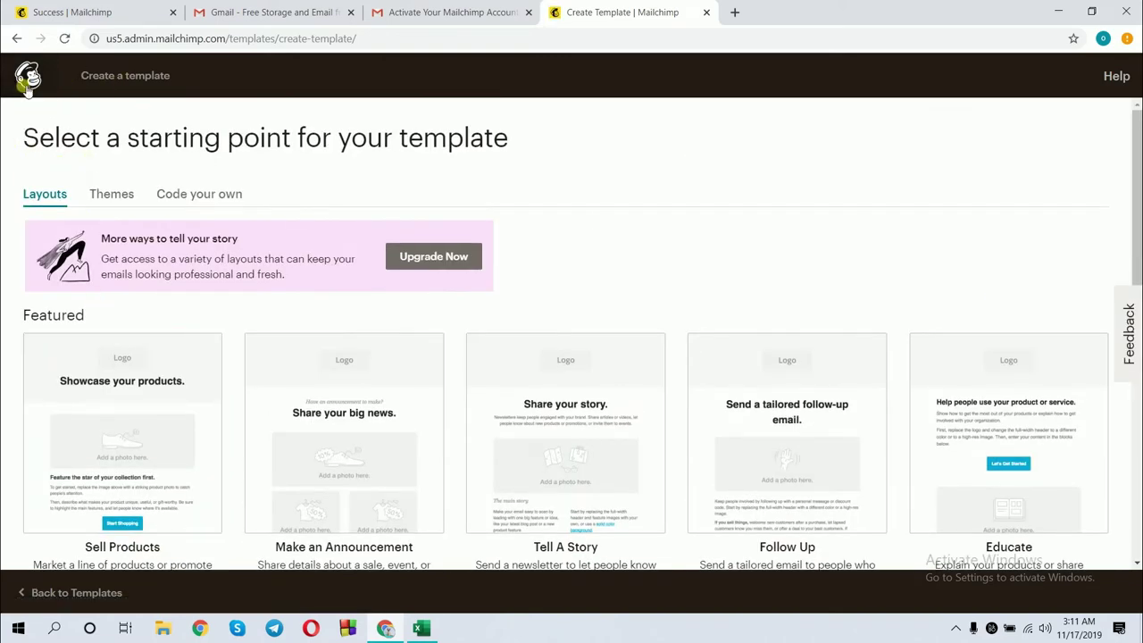
left_click(27, 80)
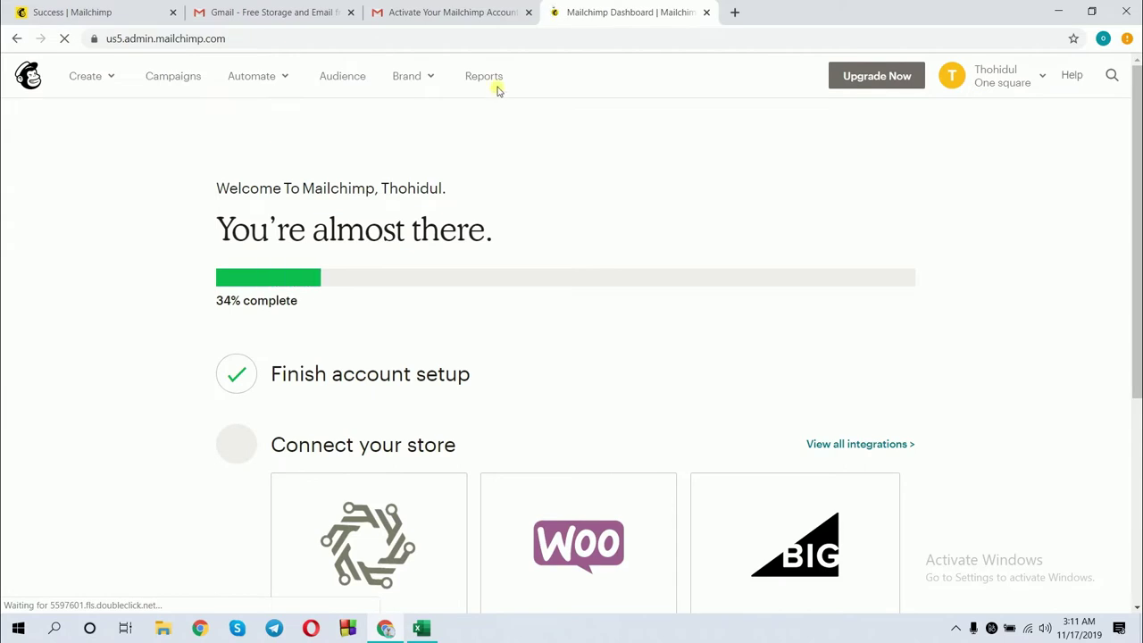
Step: Browse the Brand tools, then start a new email from the Create menu
left_click(426, 80)
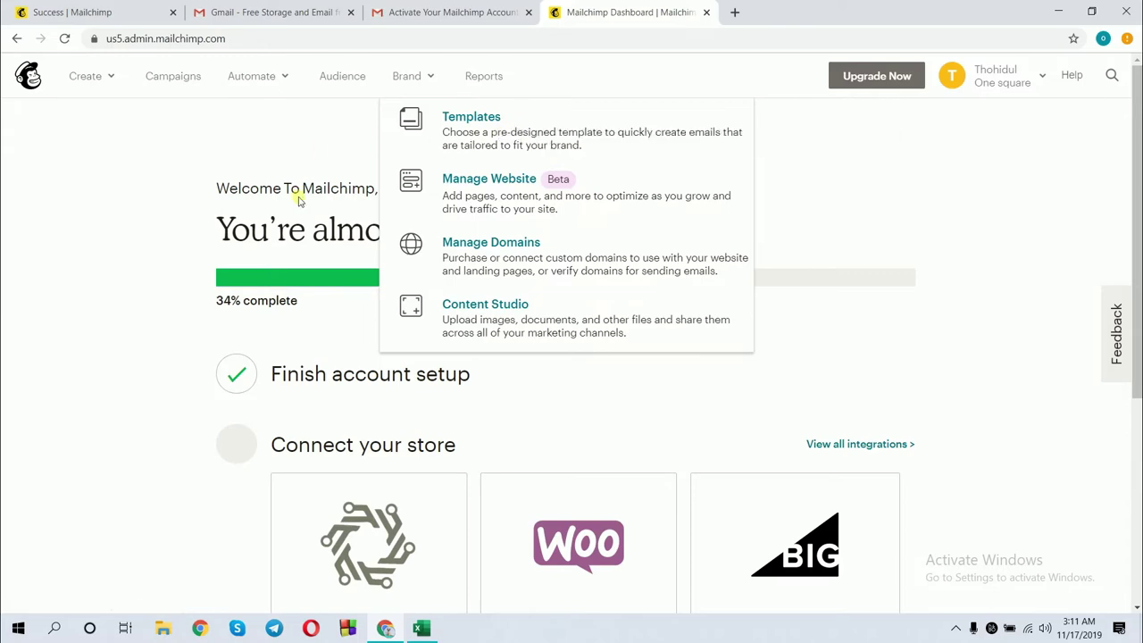
scroll(214, 342, "down", 4)
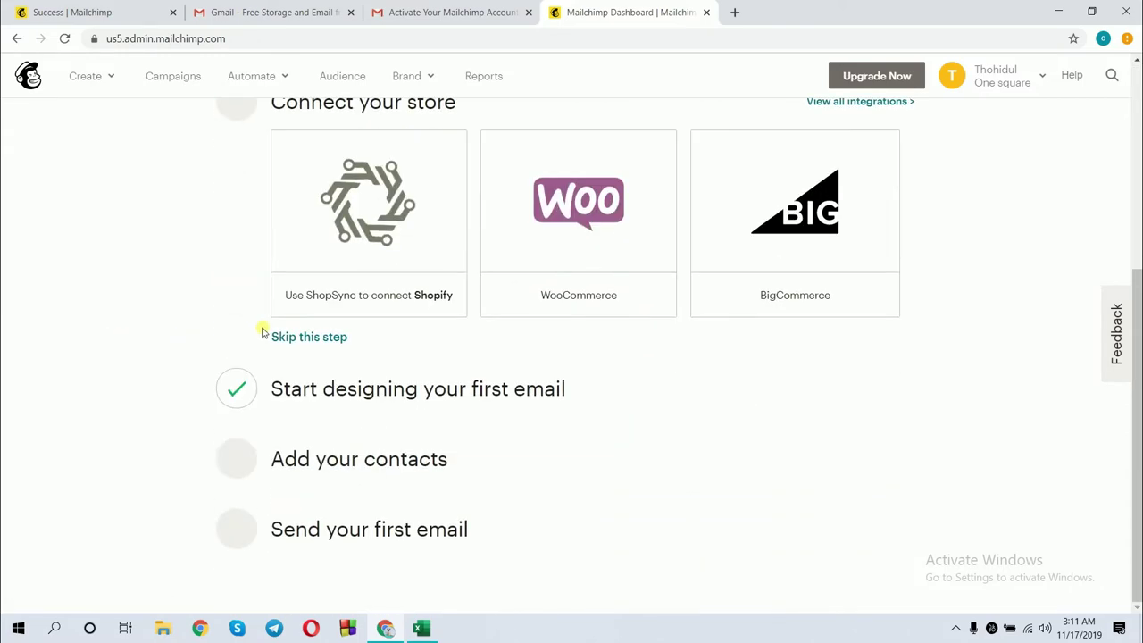
scroll(222, 323, "up", 4)
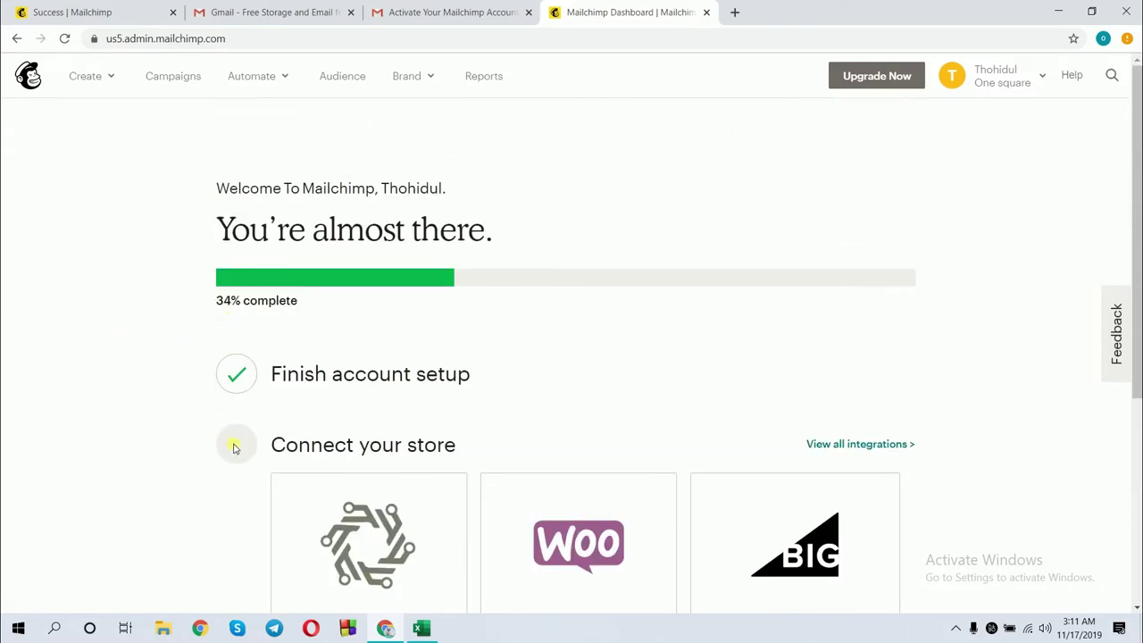
scroll(300, 359, "down", 3)
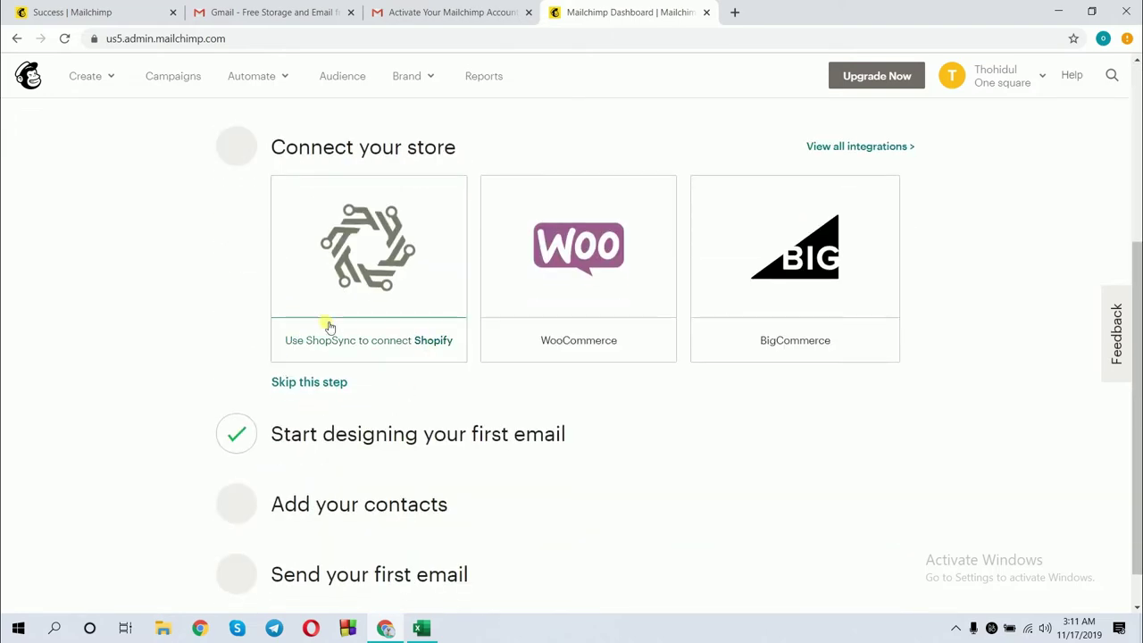
scroll(224, 311, "up", 3)
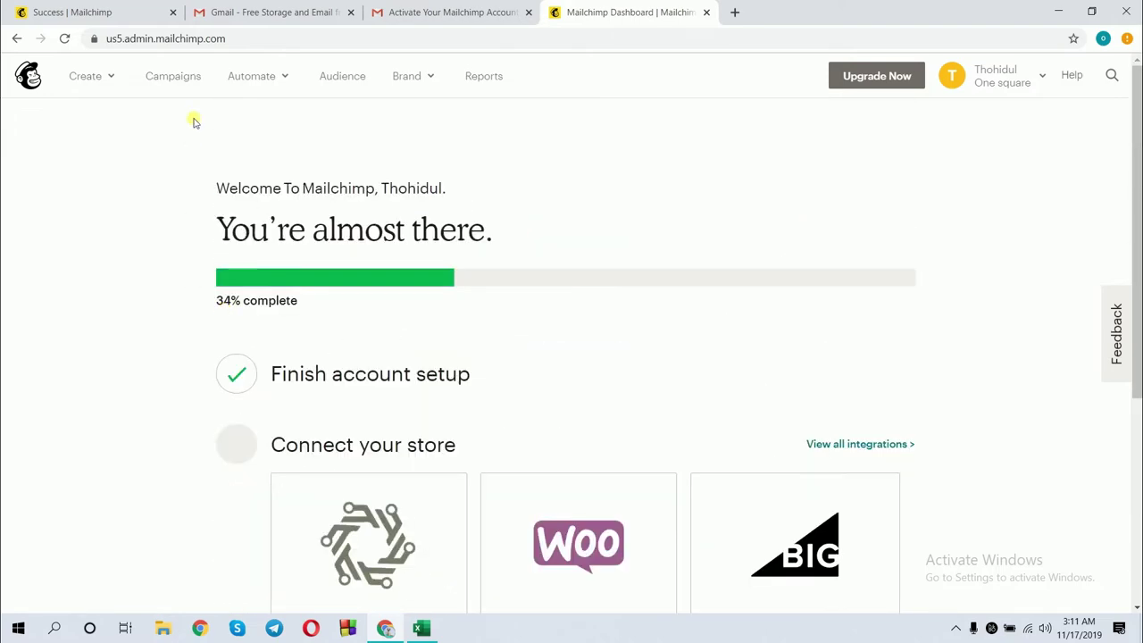
left_click(106, 78)
left_click(147, 134)
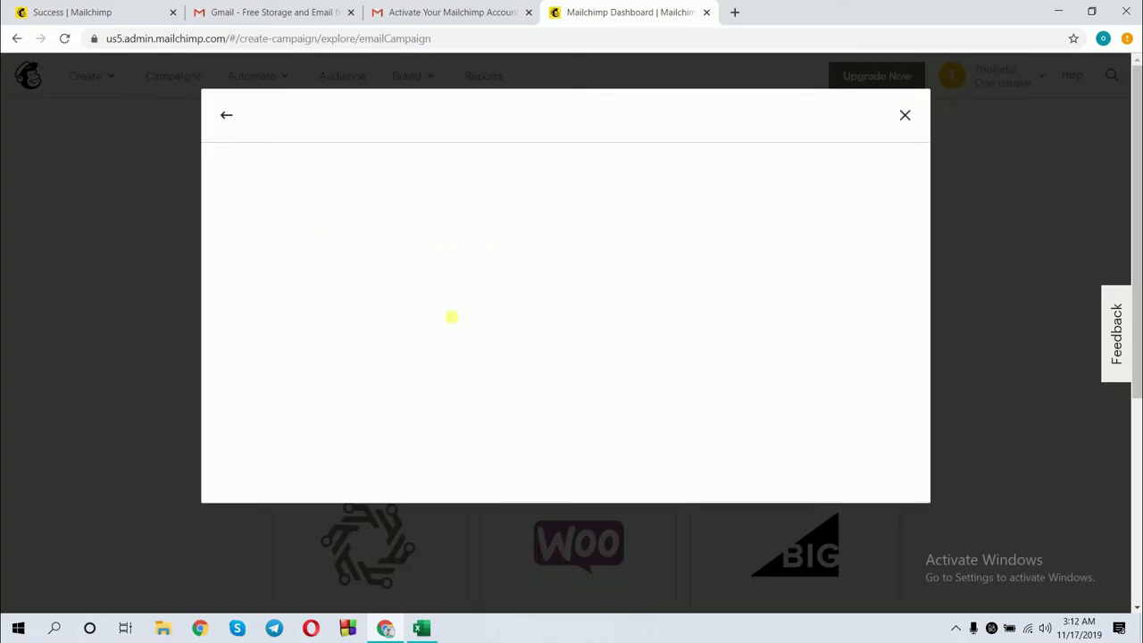
Step: Cancel the unnamed new email and go to the Campaigns list showing the Amazon draft
left_click(434, 378)
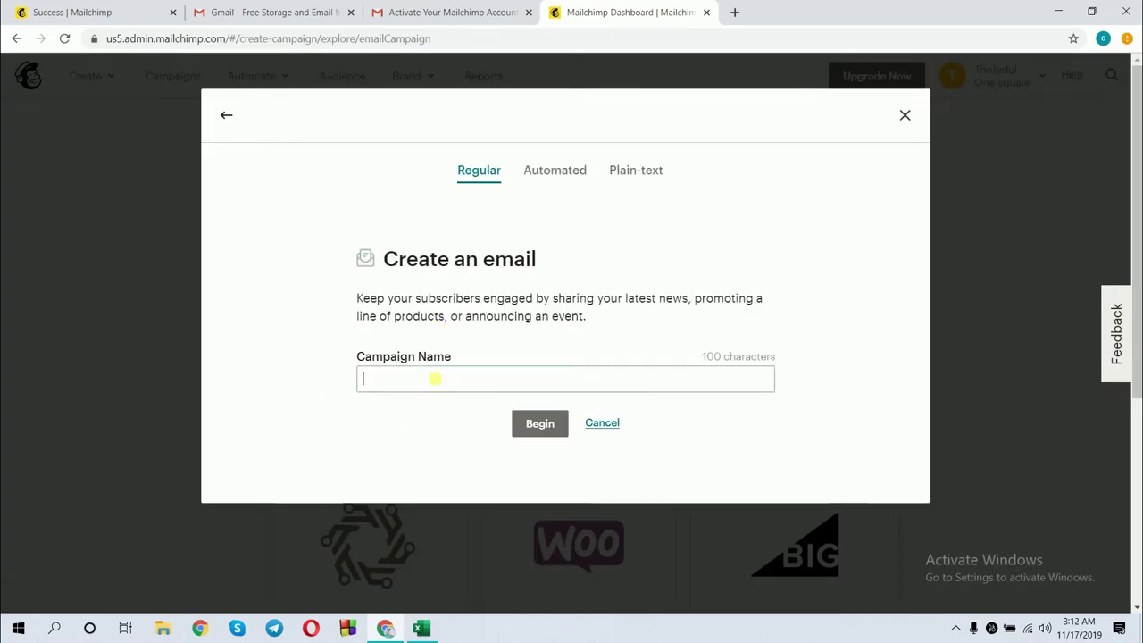
left_click(601, 426)
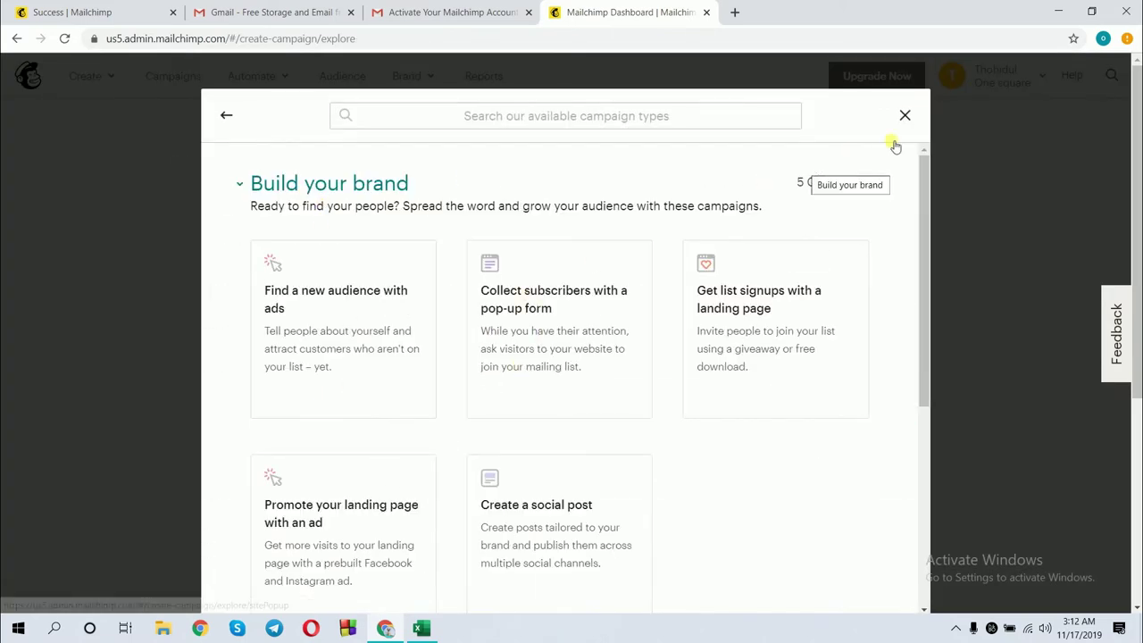
left_click(908, 116)
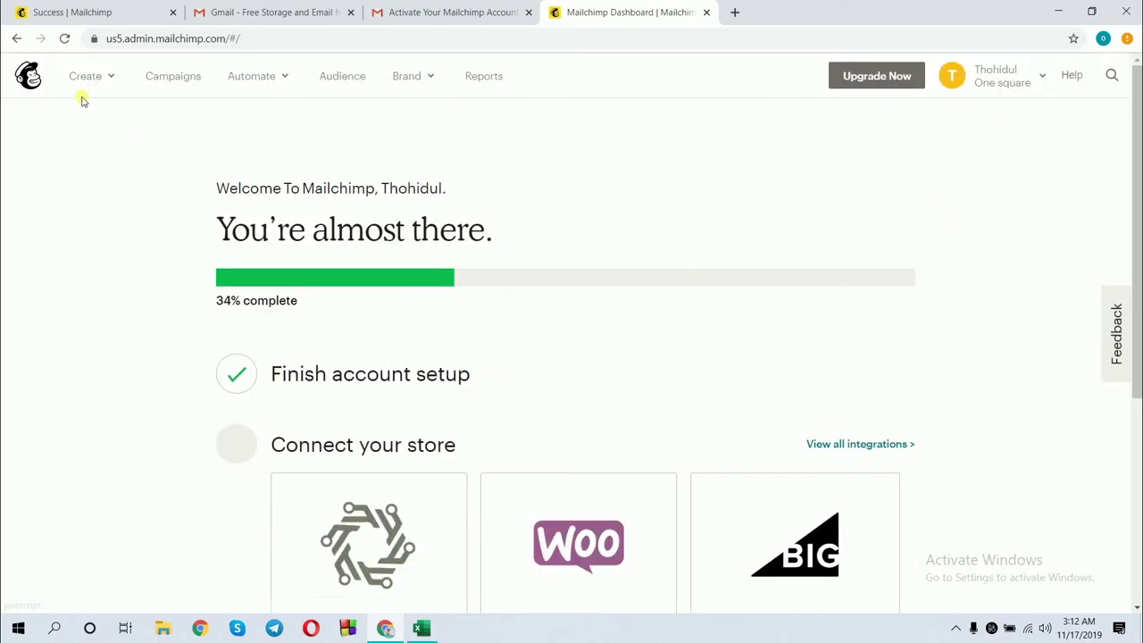
left_click(172, 85)
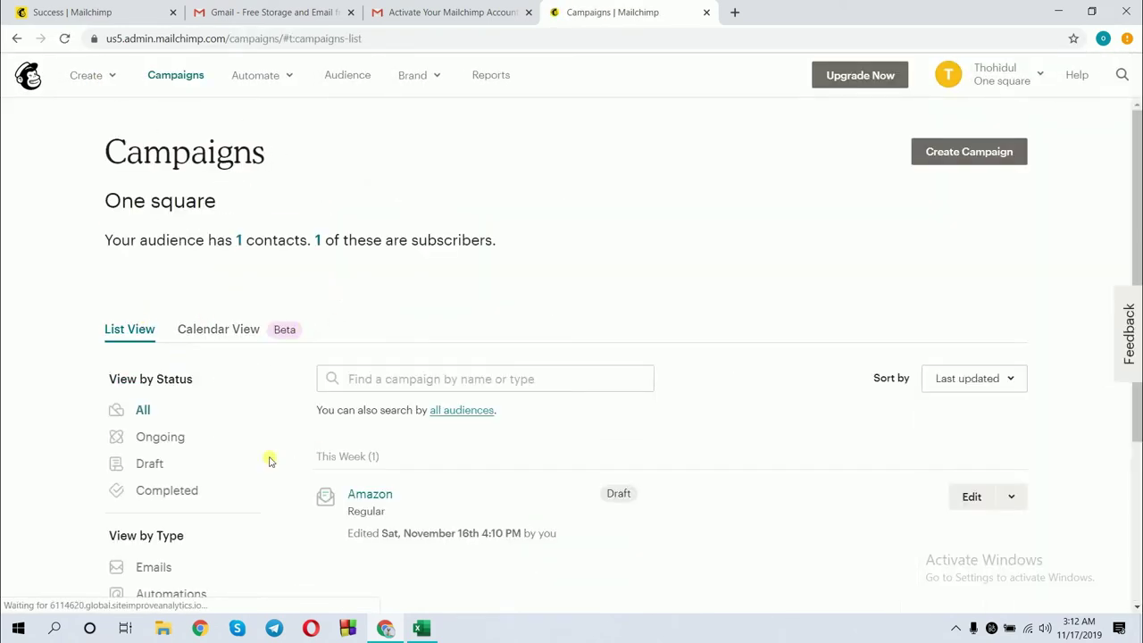
Step: Filter campaigns to Emails and open Add Recipients on the Amazon draft, reaching the import-contacts prompt
scroll(273, 459, "down", 3)
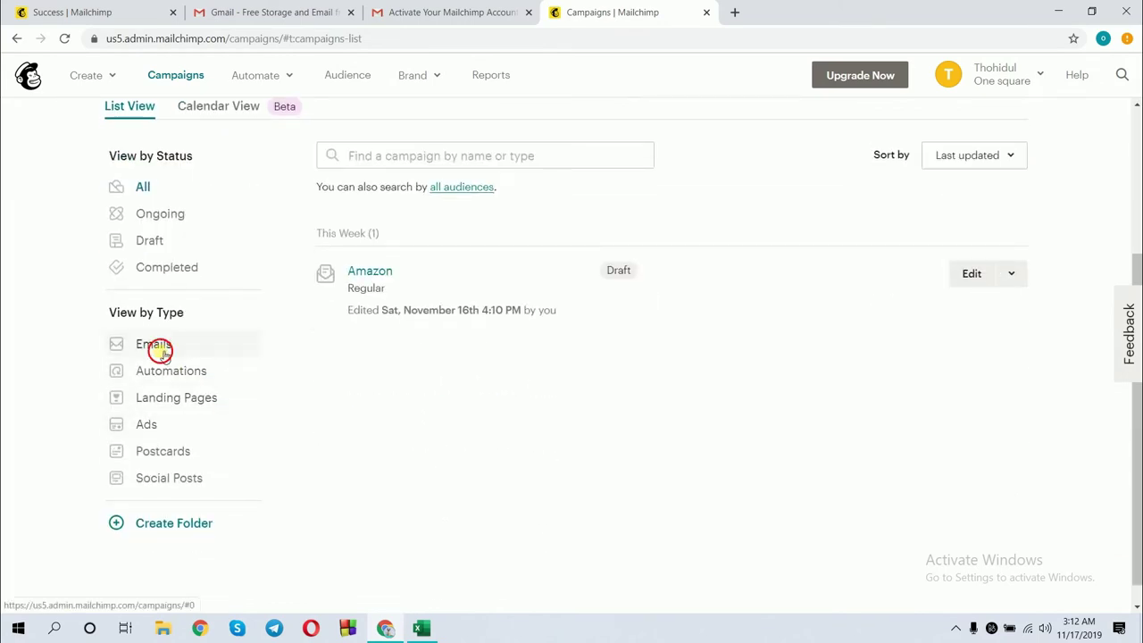
left_click(167, 351)
scroll(303, 371, "up", 2)
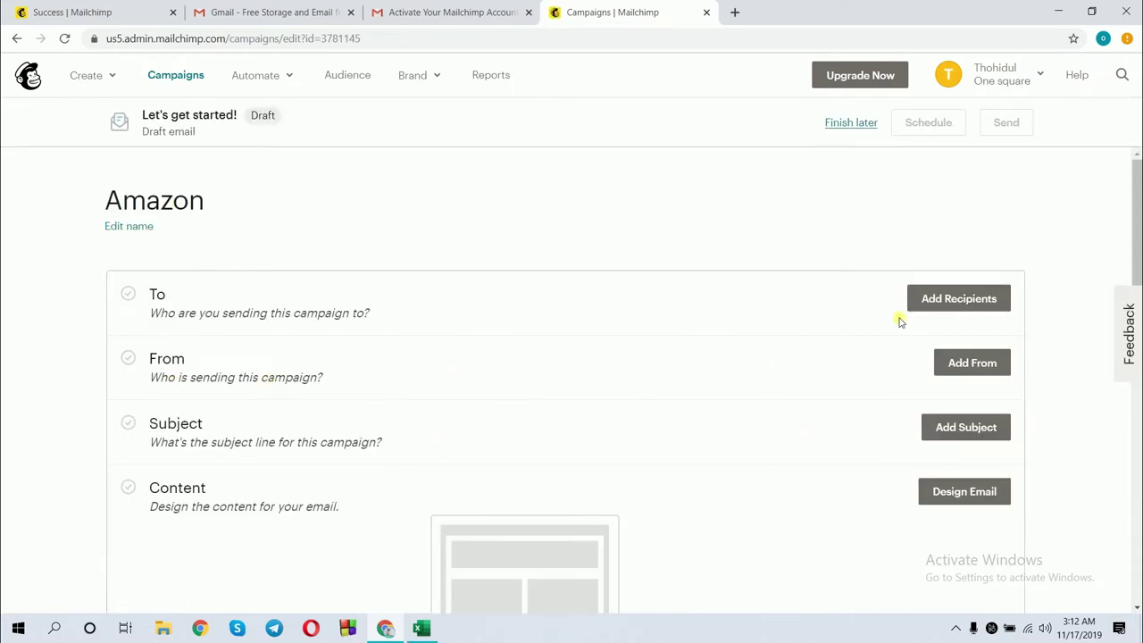
left_click(988, 297)
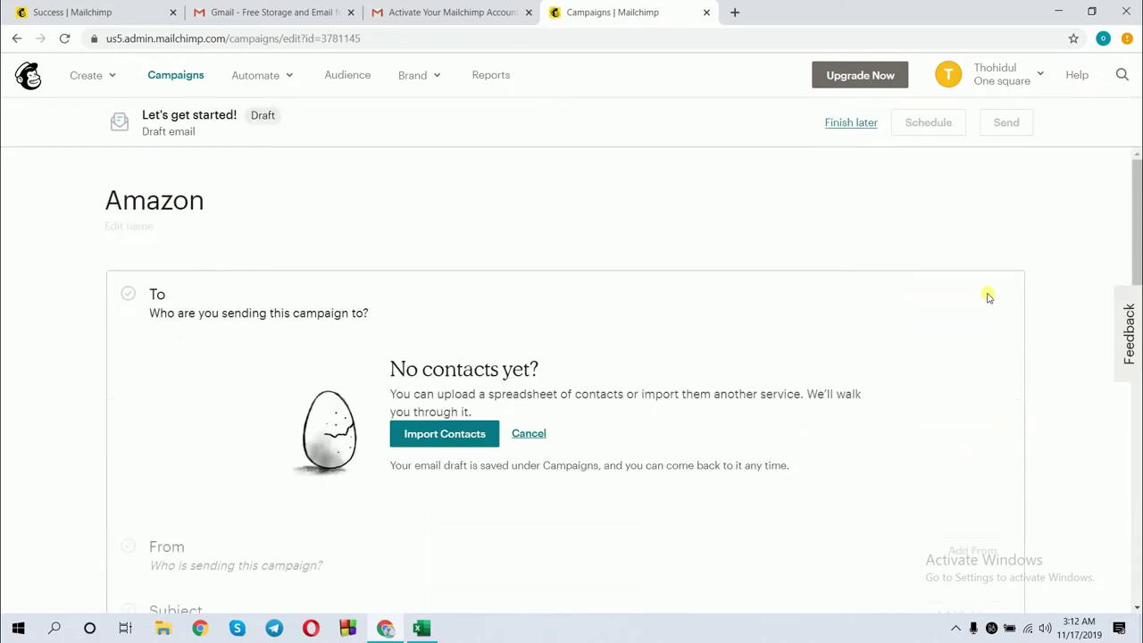
left_click(425, 441)
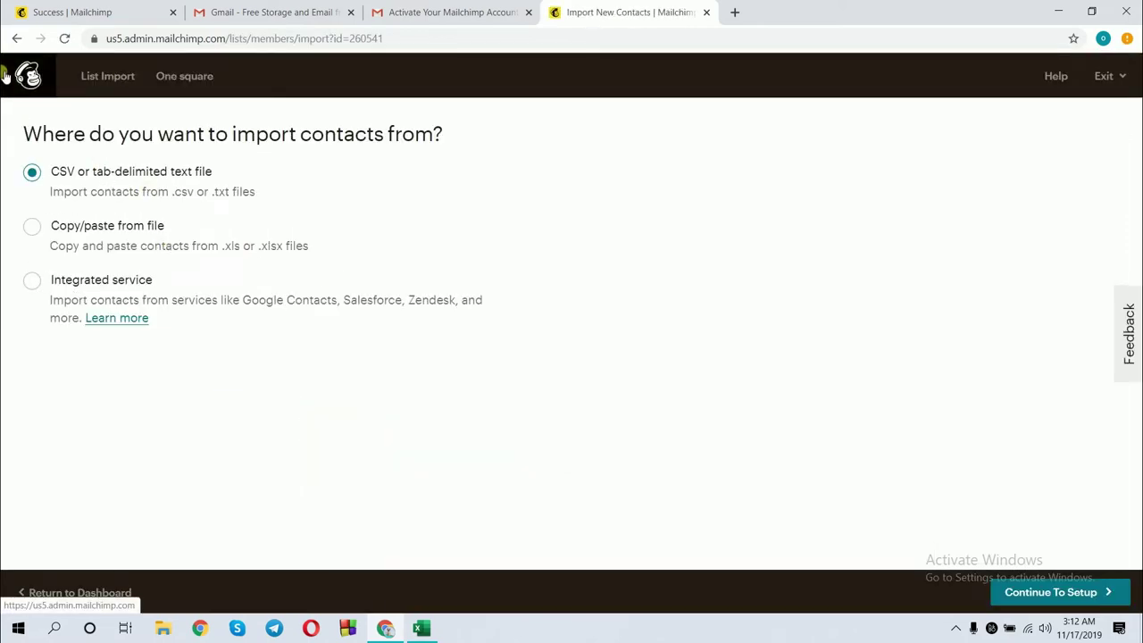
left_click(21, 39)
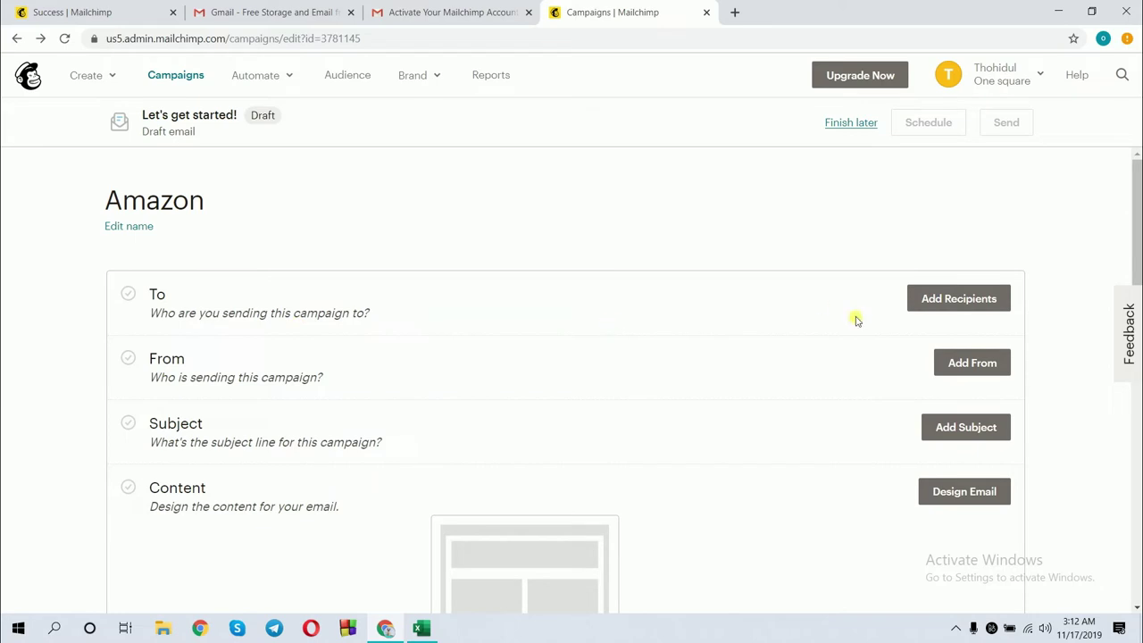
left_click(956, 301)
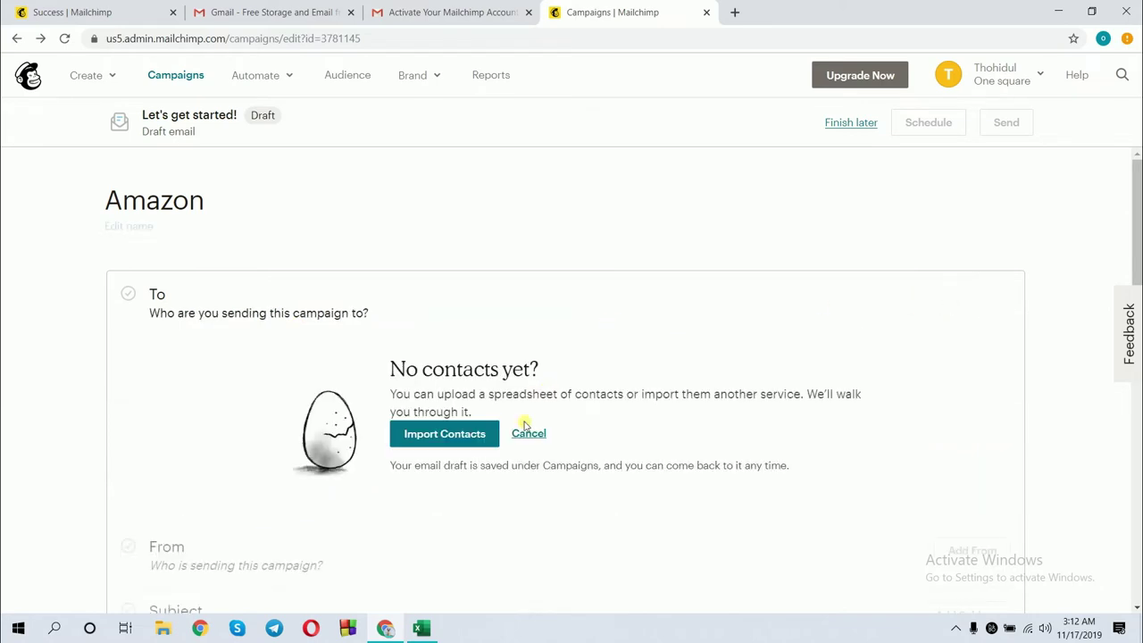
Step: Start a new contact import using Copy/paste from file as the source
left_click(462, 437)
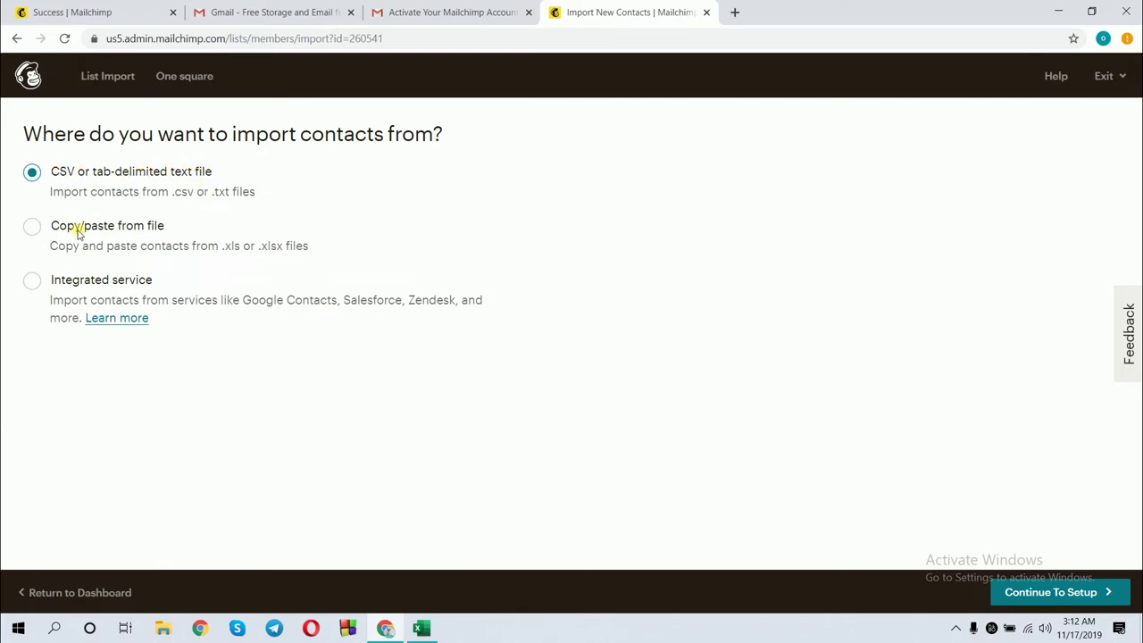
left_click(34, 229)
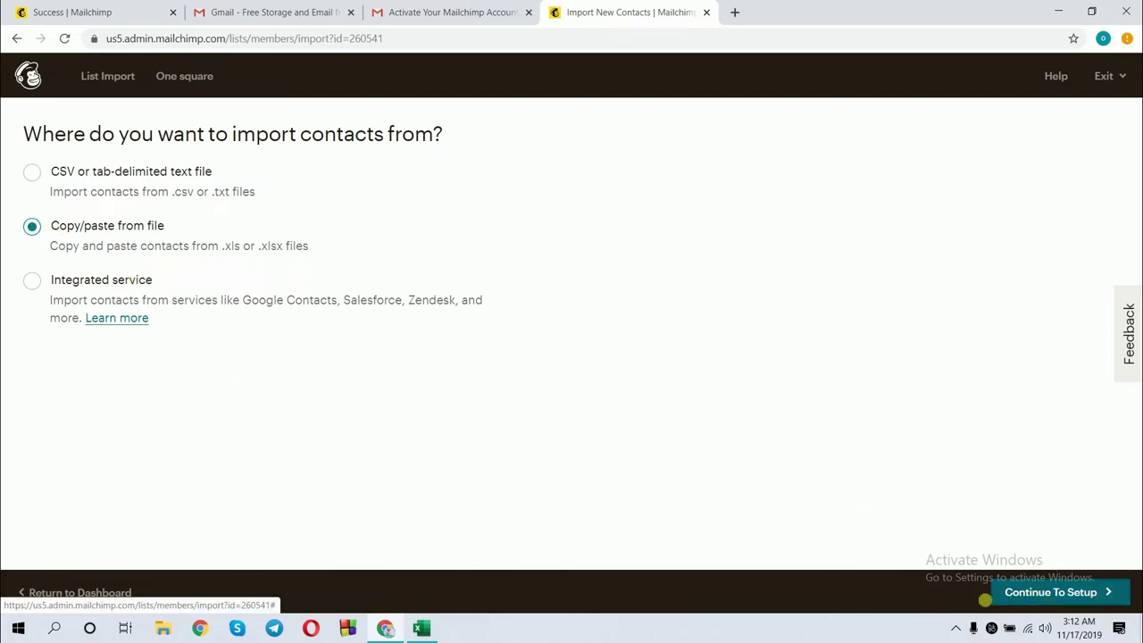
left_click(986, 597)
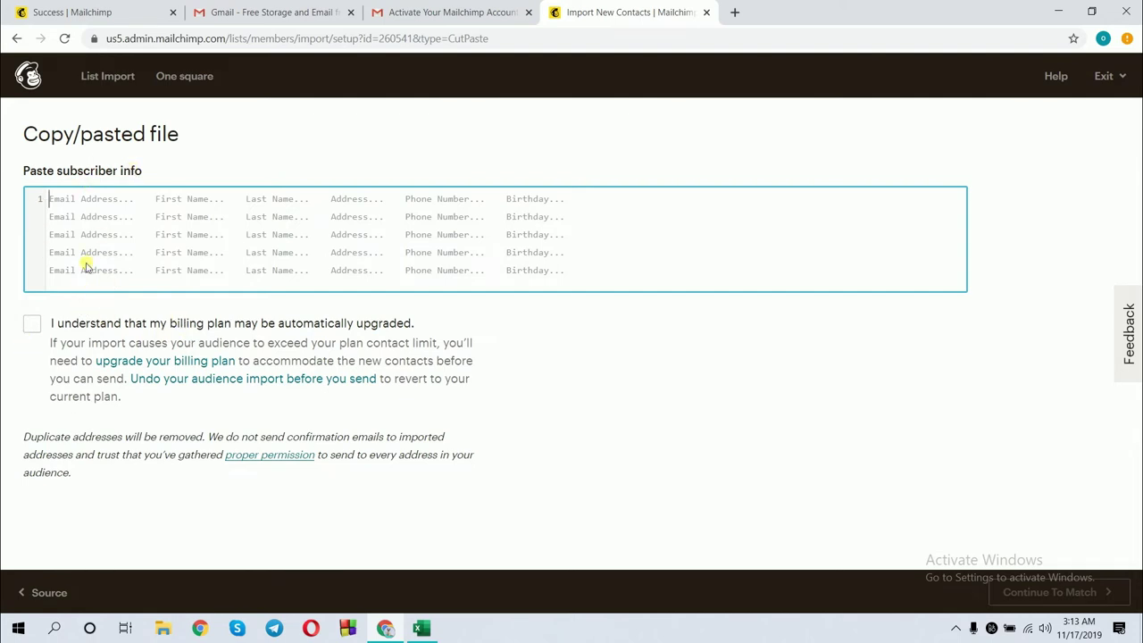
left_click(413, 630)
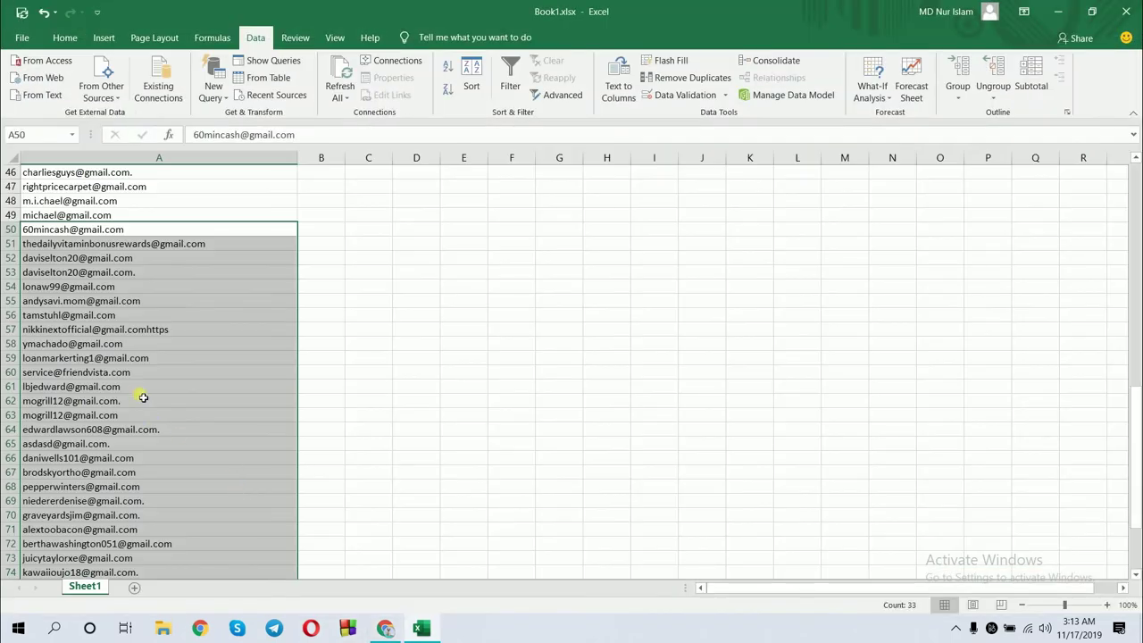
scroll(143, 397, "up", 15)
left_click_drag(25, 201, 31, 359)
scroll(81, 393, "down", 6)
scroll(80, 392, "down", 18)
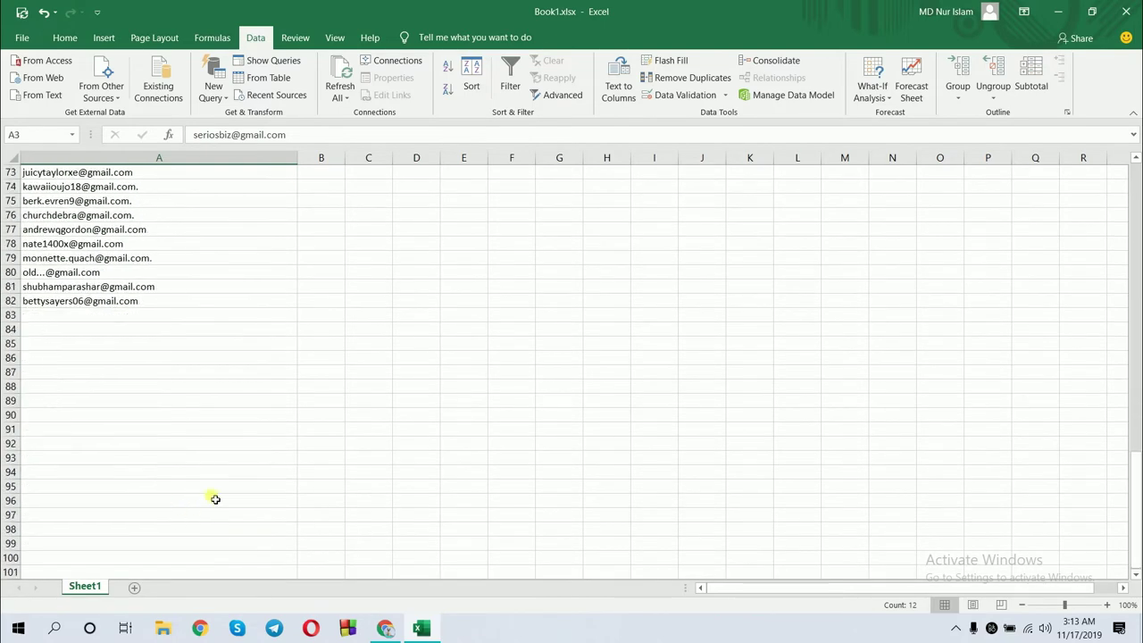
left_click_drag(262, 311, 157, 3)
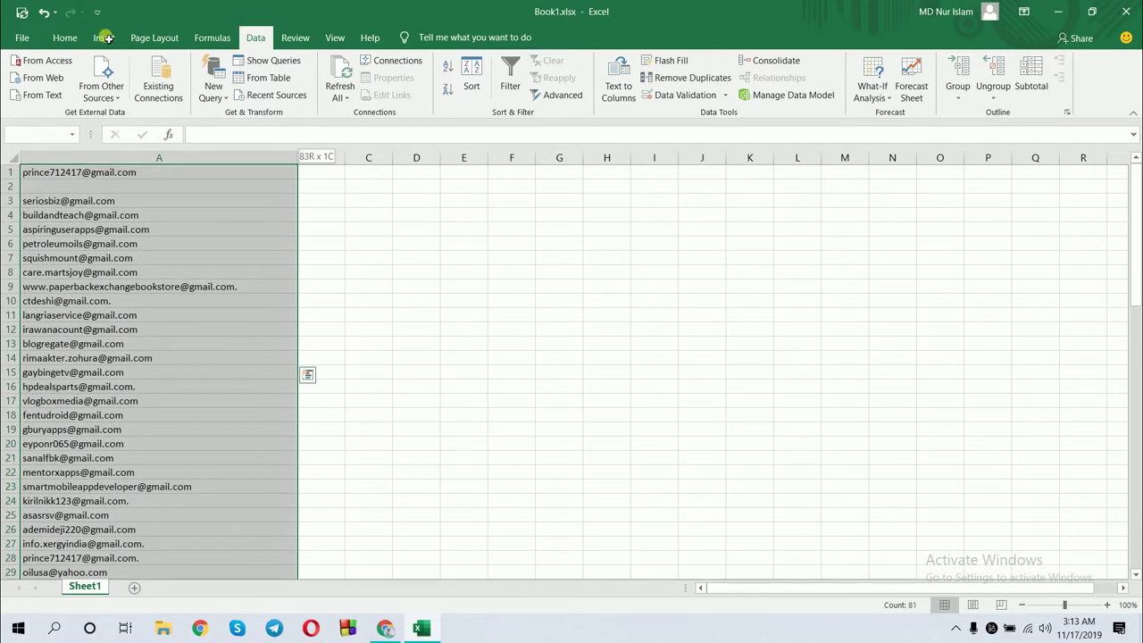
left_click_drag(105, 37, 102, 36)
left_click_drag(321, 314, 370, 431)
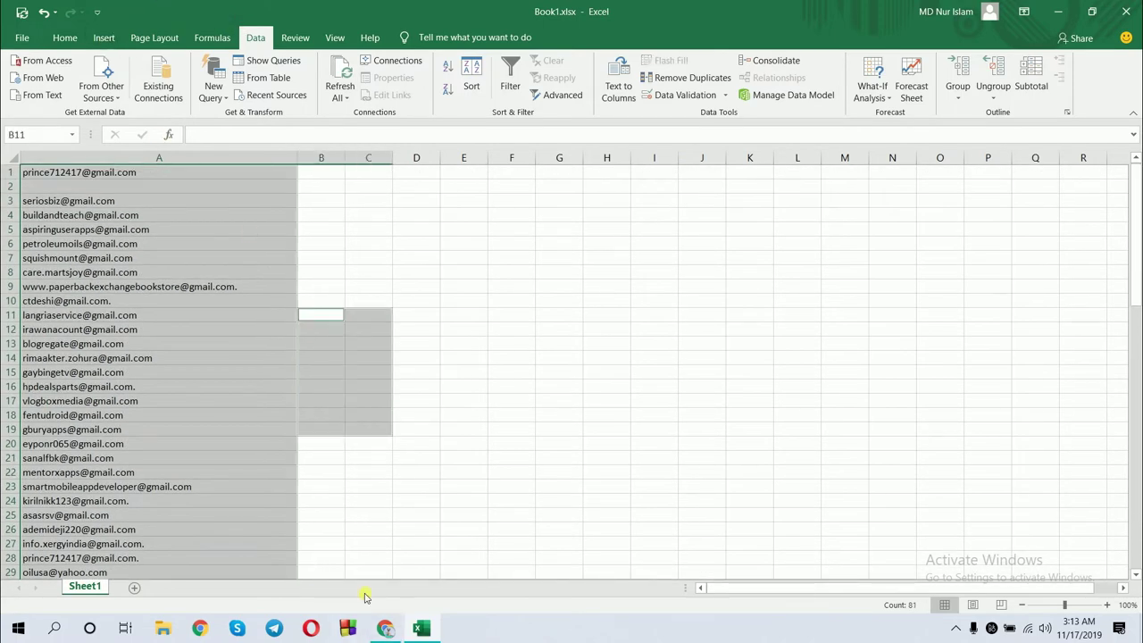
left_click(279, 459)
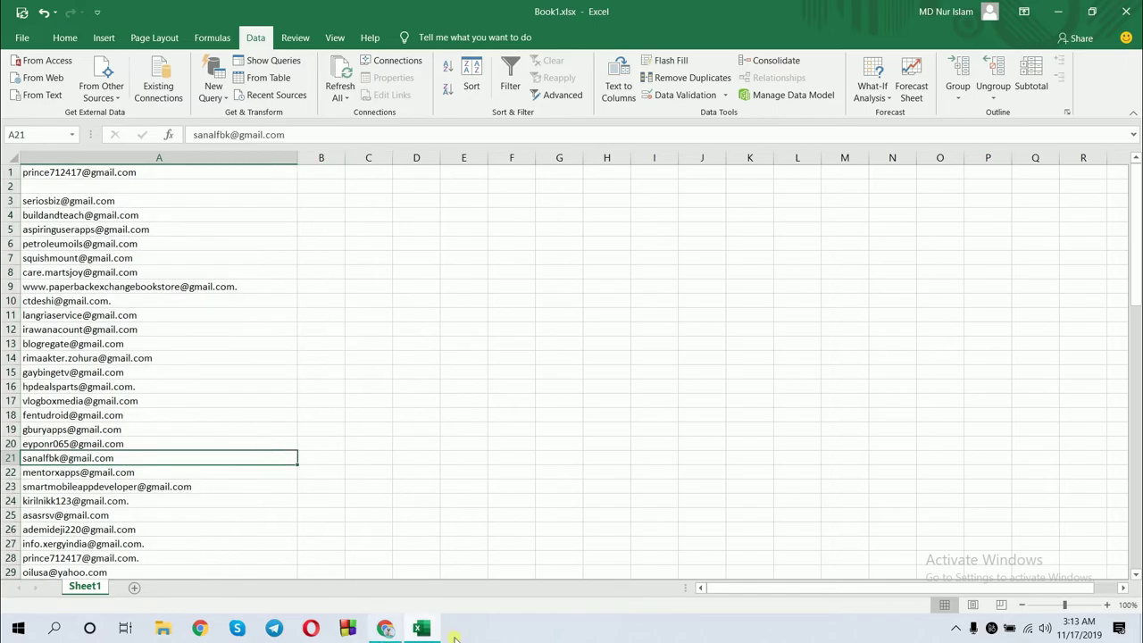
left_click(409, 628)
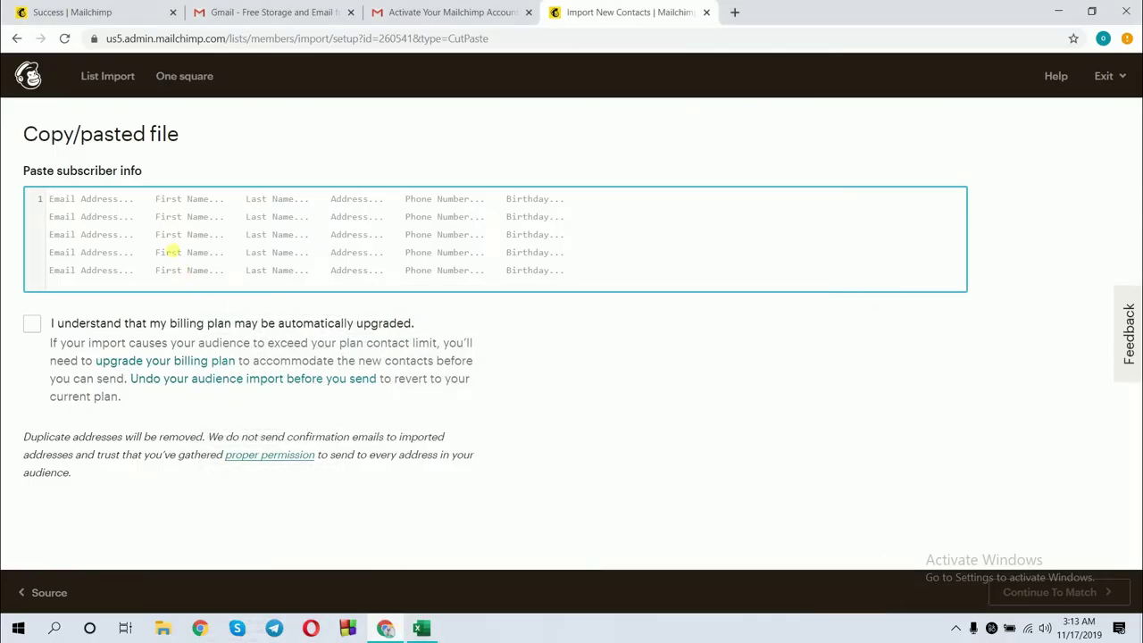
Step: Remove the wrongly pasted links and notes from the subscriber paste box
left_click(152, 228)
type("Check valid : https://tools.verifyemailaddress.io/       https://verify-email.org/   Email : http://eel.surf7.net.my/   Search : \"@gmail.com\" \"united states\" \"amazon prime\"   Keyword Planer : https://keywordtool.io/google")
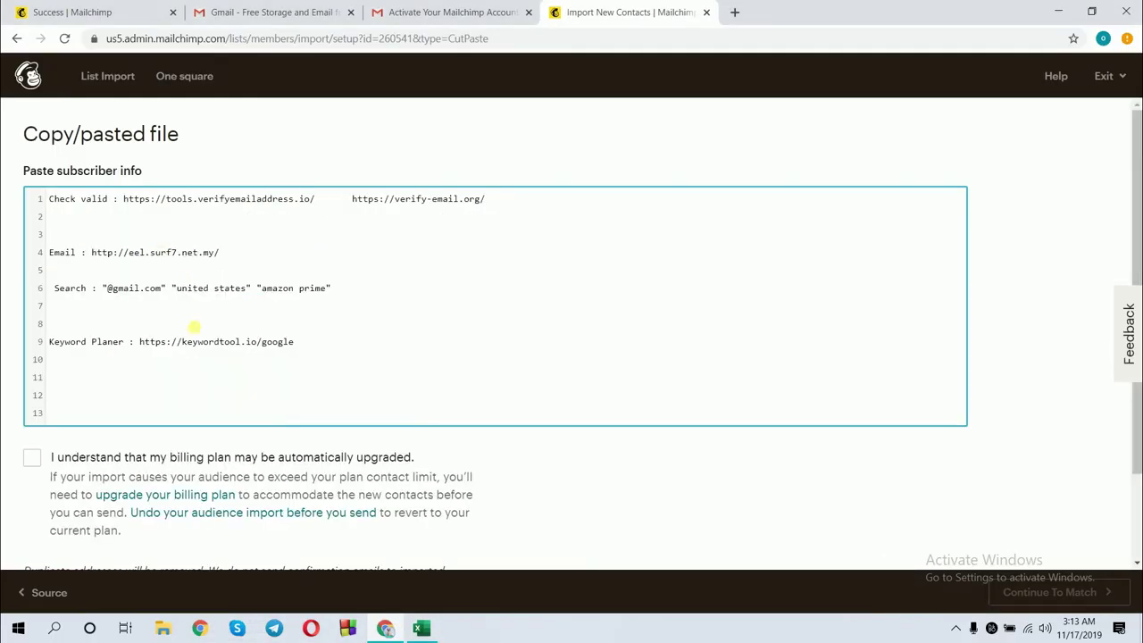
left_click_drag(349, 360, 36, 173)
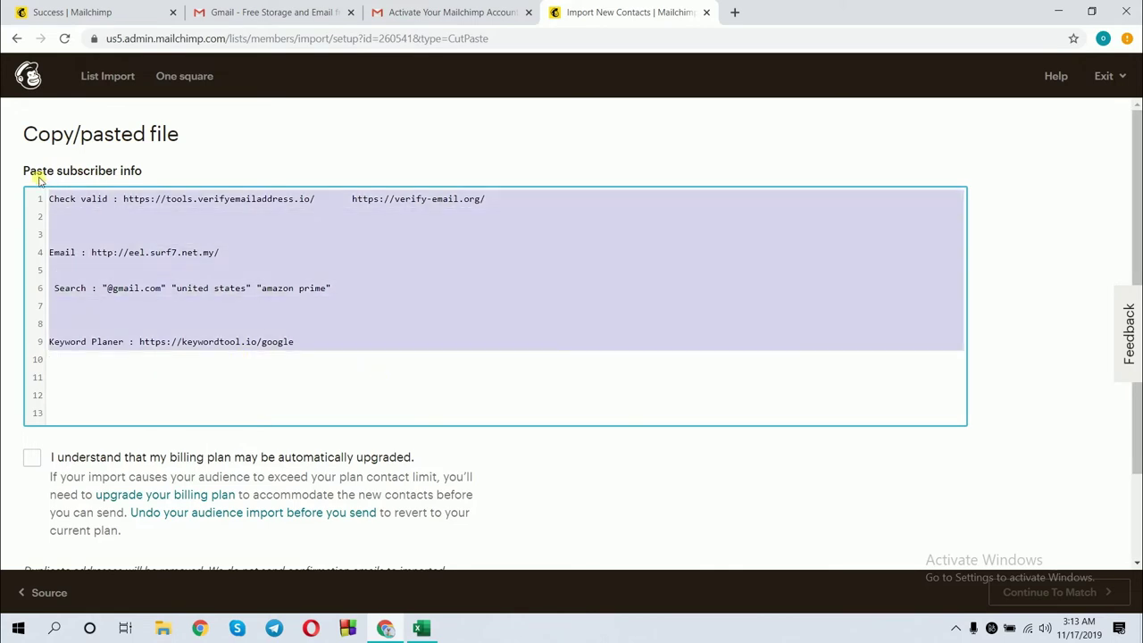
key("BackSpace")
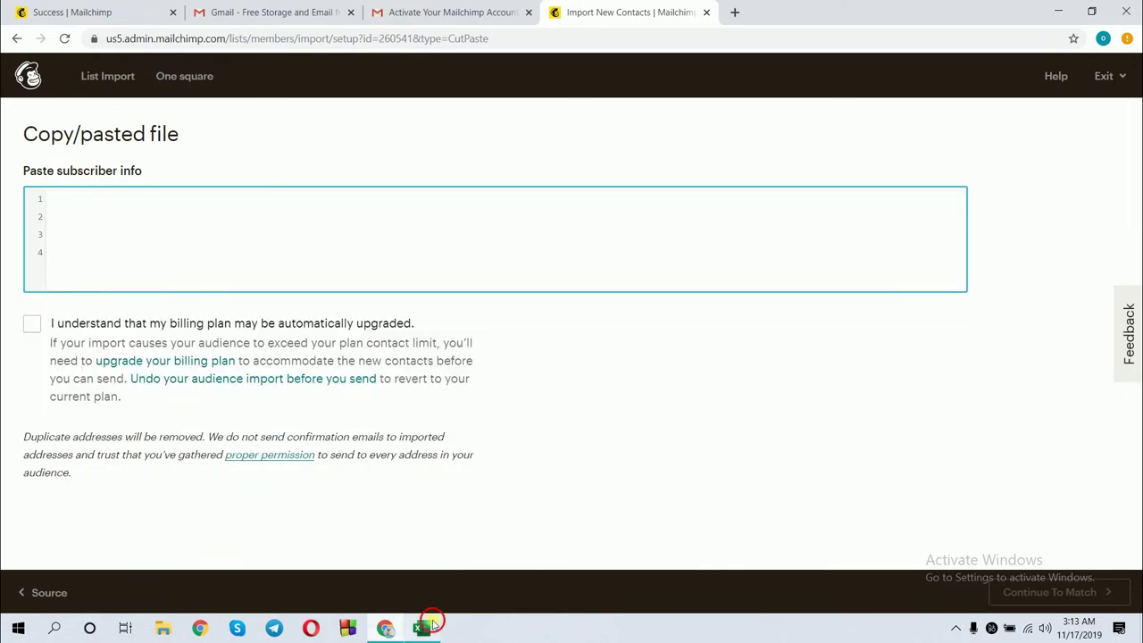
Step: Copy the 80 email addresses in Excel cells A3 to A82 for pasting into Mailchimp
left_click(422, 628)
left_click(169, 259)
left_click(48, 204)
key("ctrl+shift+Down")
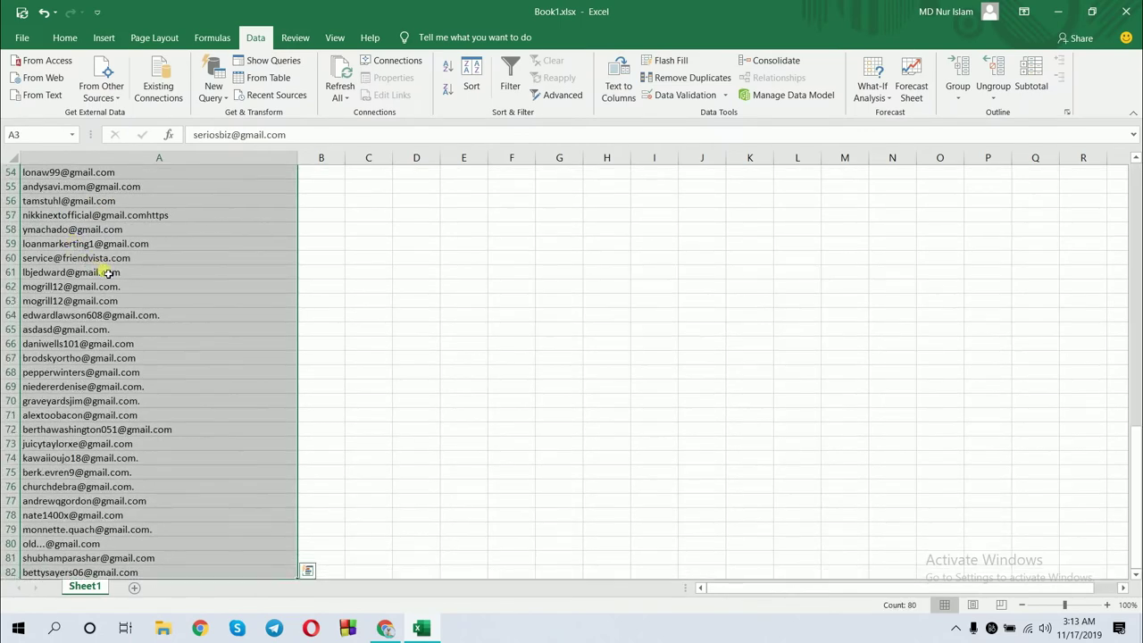
key("ctrl+c")
left_click(423, 630)
left_click(164, 241)
Step: Paste the email addresses into the subscriber box and accept the possible billing plan upgrade
key("ctrl+v")
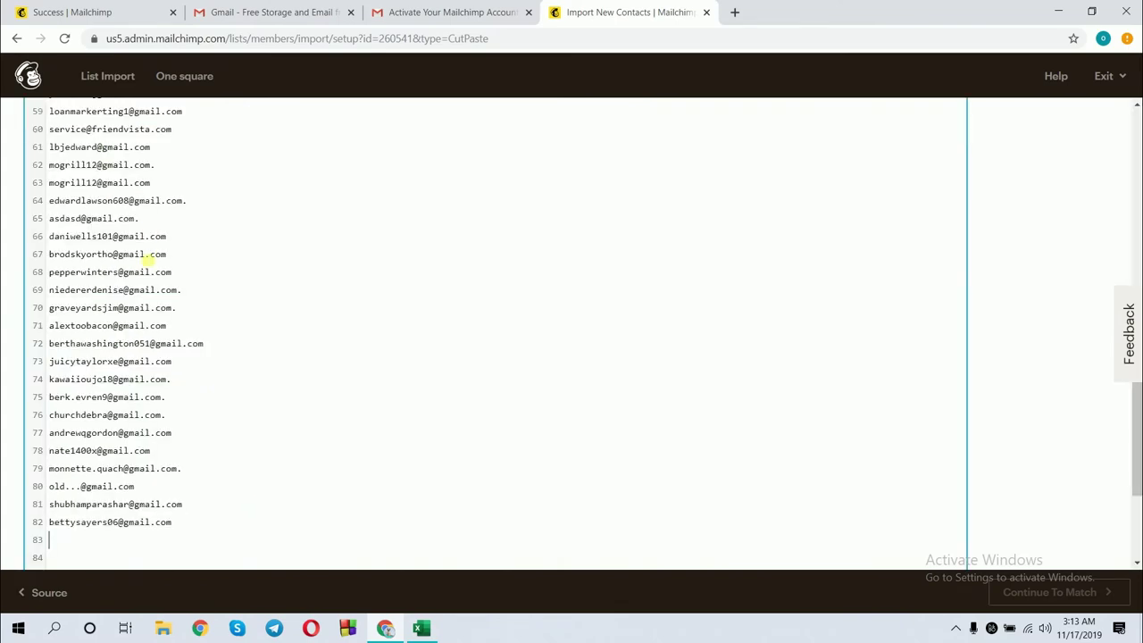
scroll(153, 286, "up", 8)
scroll(169, 285, "up", 5)
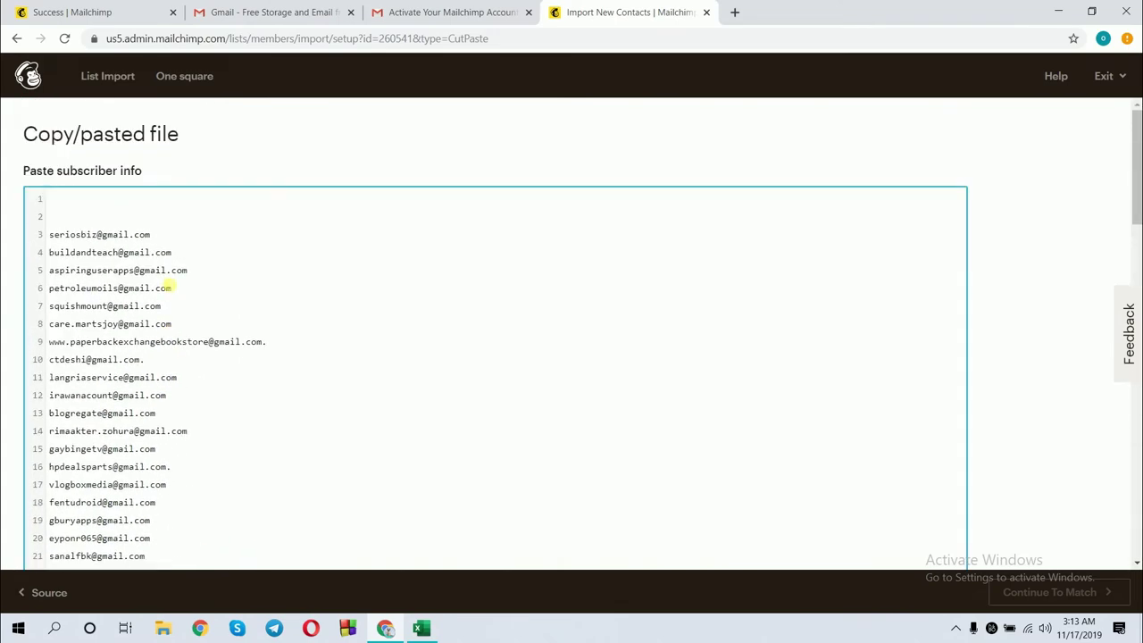
scroll(205, 304, "down", 6)
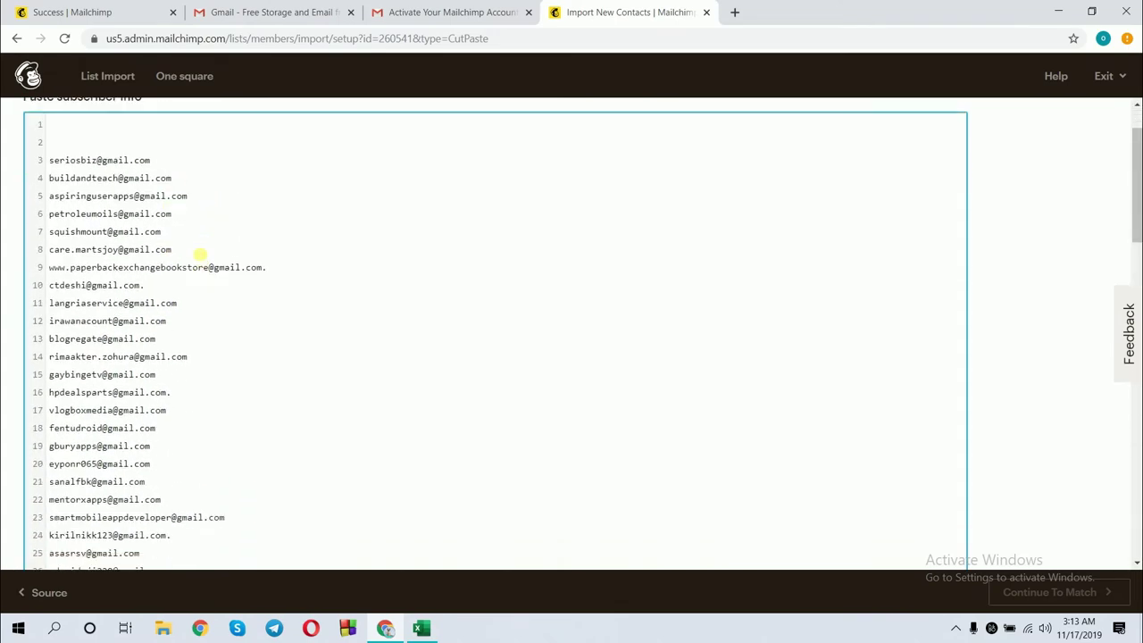
scroll(198, 255, "down", 10)
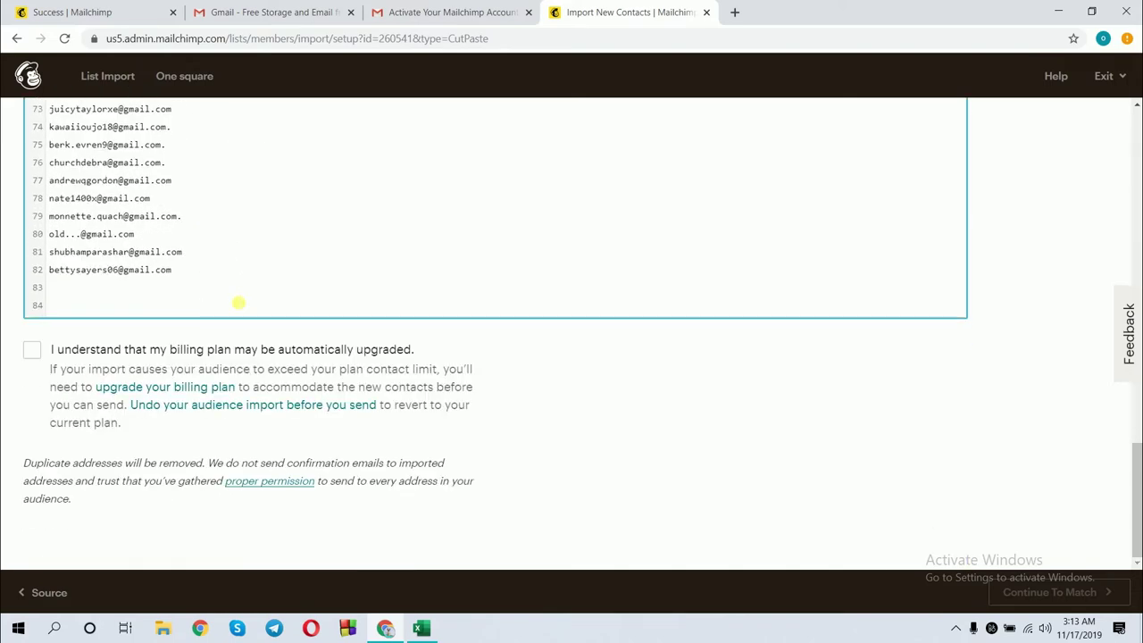
left_click(31, 350)
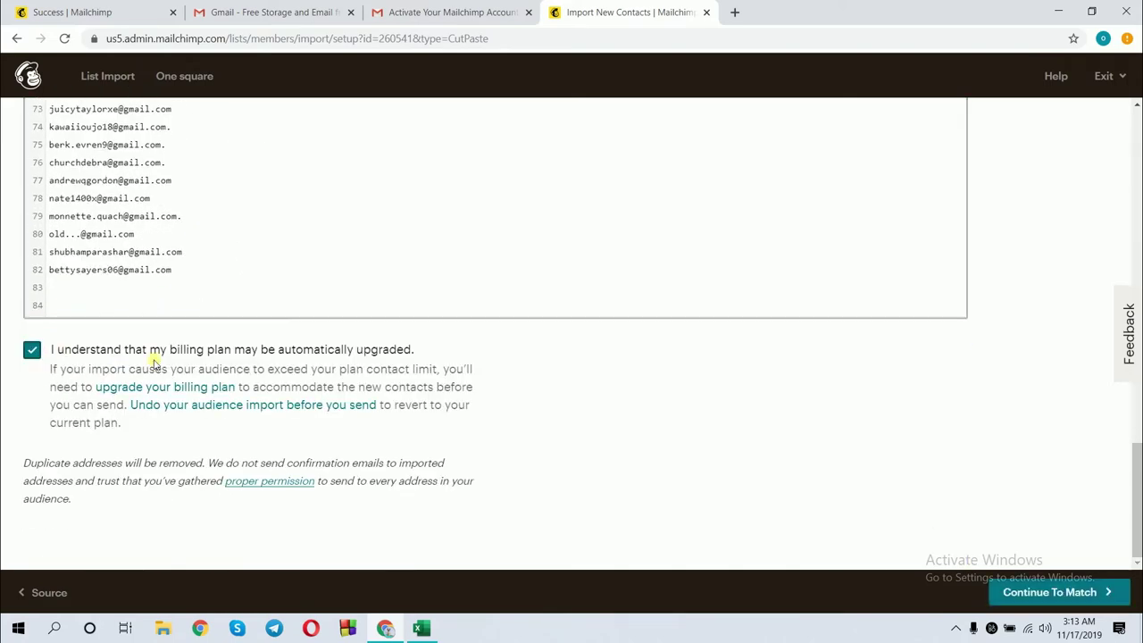
Step: Tag all imported contacts with Amazon and Newsletter on the match step
left_click(1066, 595)
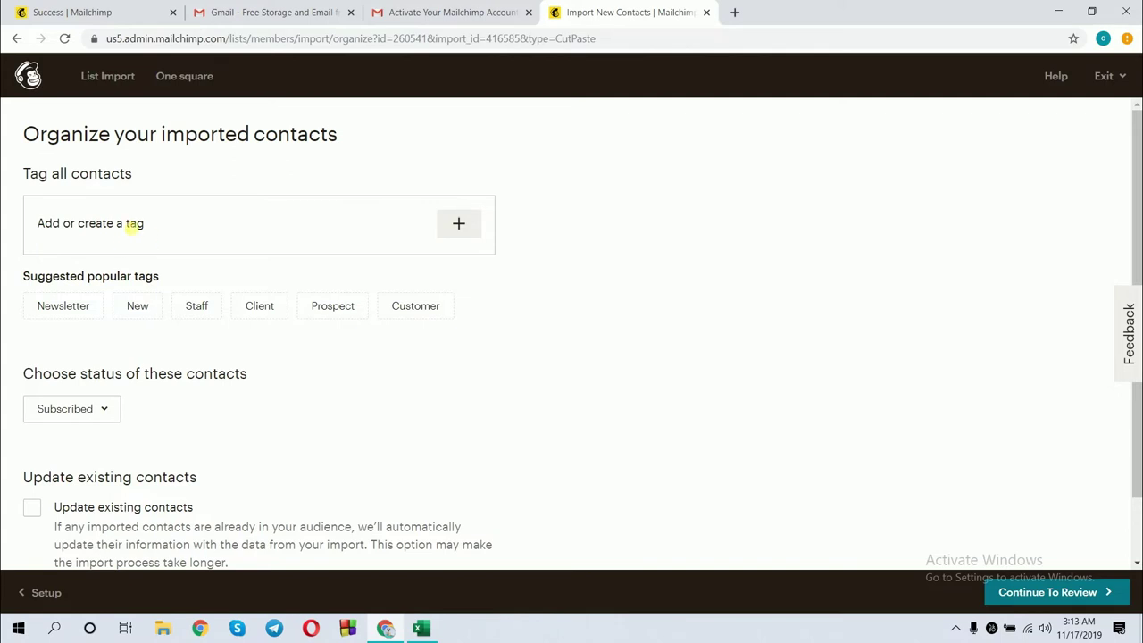
left_click(462, 223)
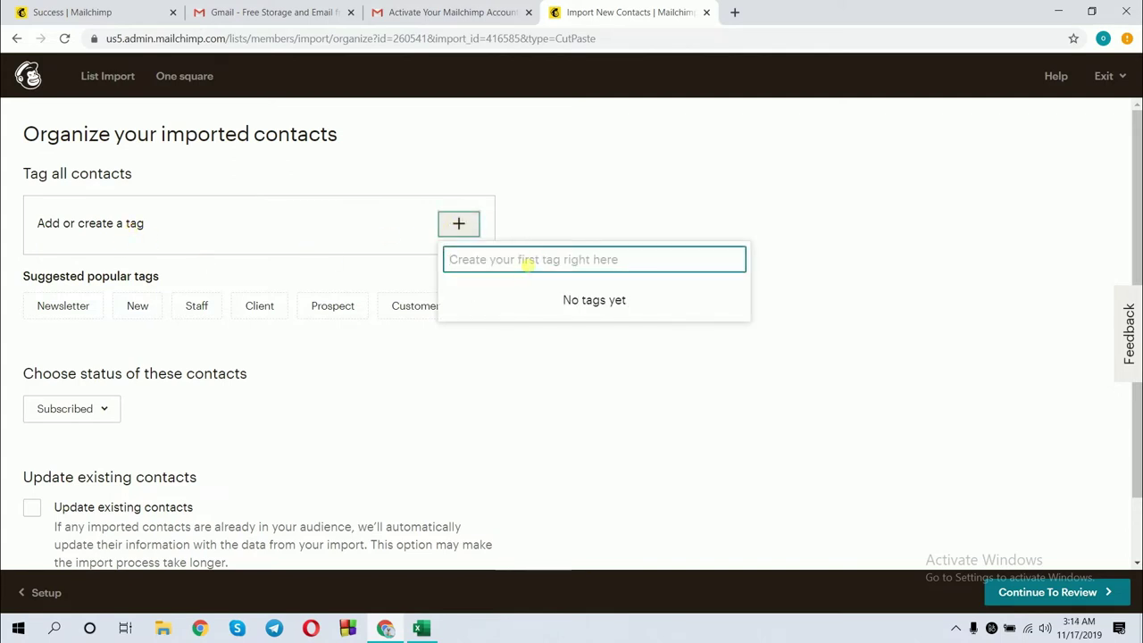
type("Amazon")
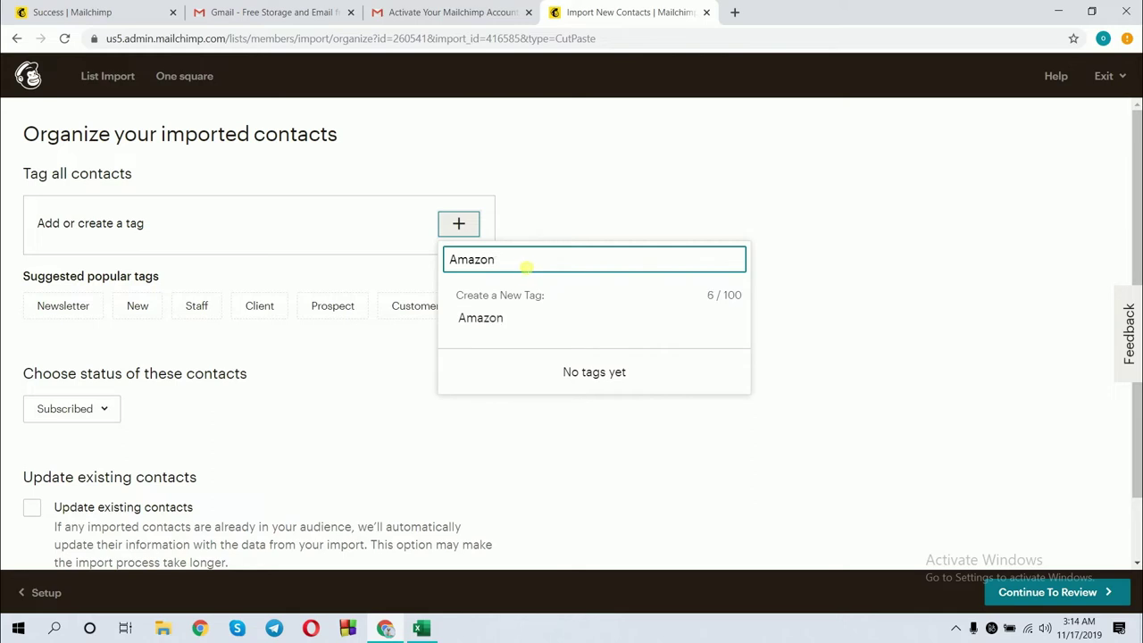
left_click(541, 327)
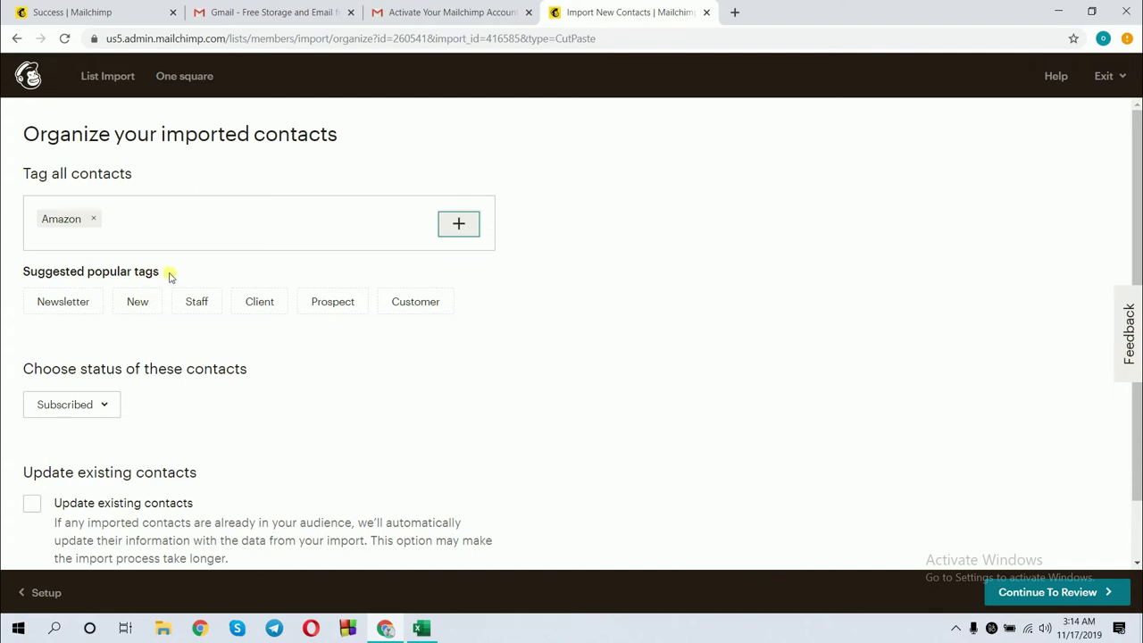
left_click(80, 304)
Step: Keep contact status as Subscribed, enable updating existing contacts, and continue to review
scroll(107, 348, "down", 1)
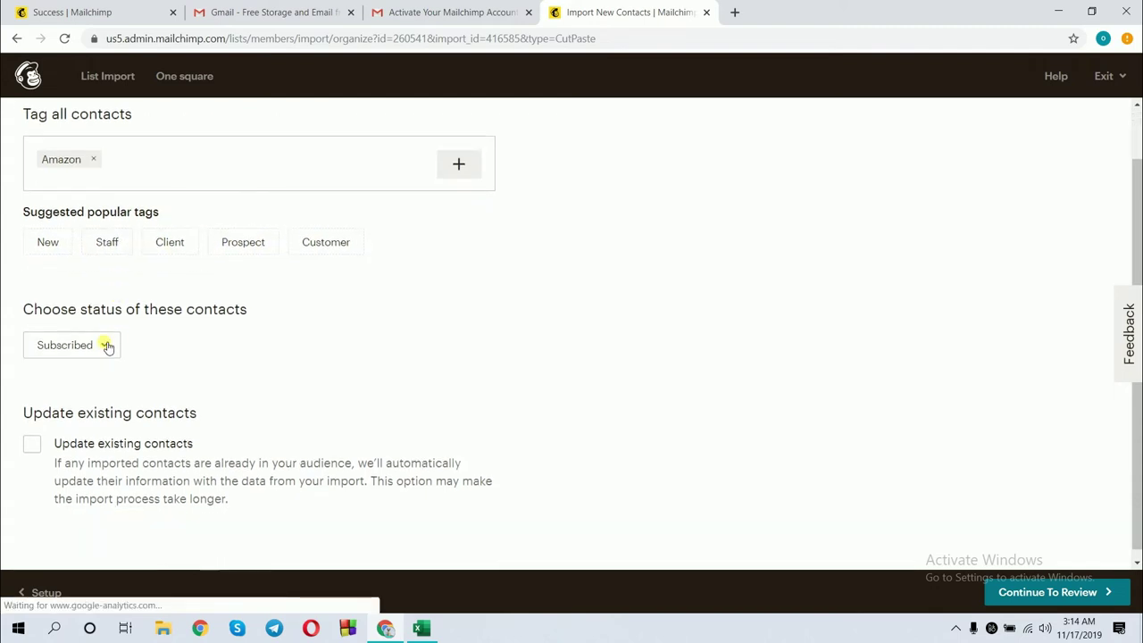
left_click(93, 341)
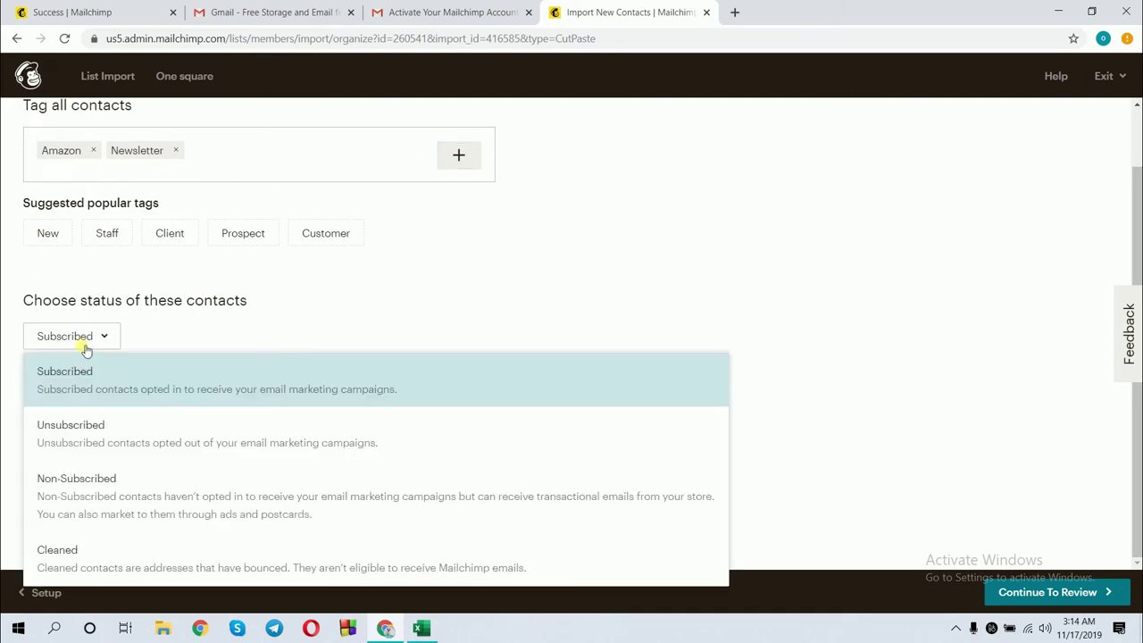
left_click(242, 333)
left_click(31, 438)
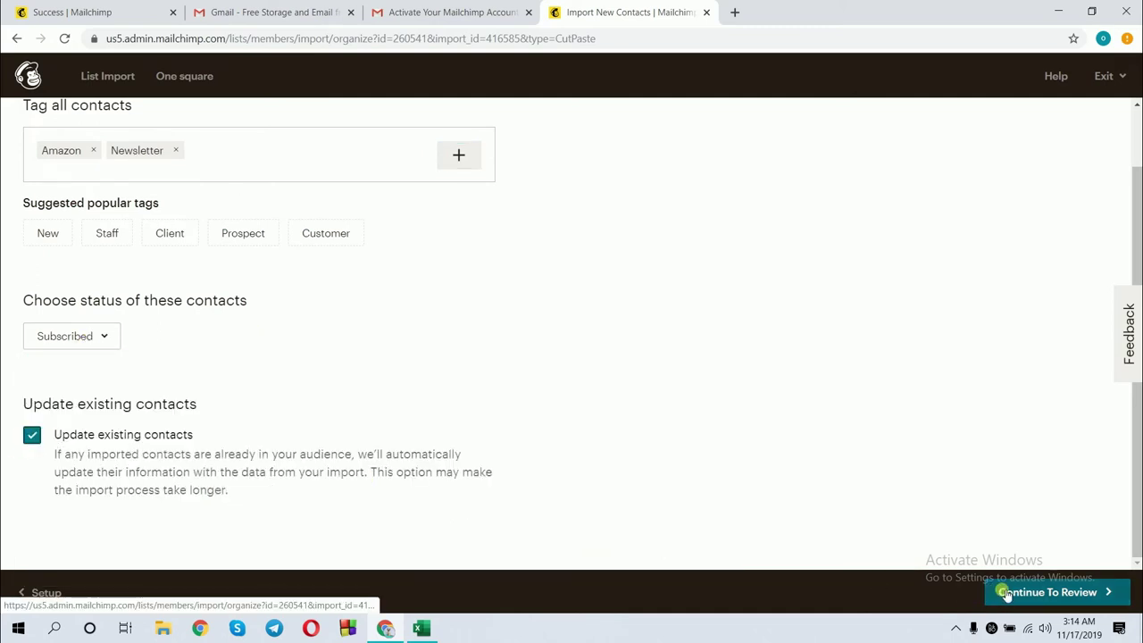
left_click(1053, 594)
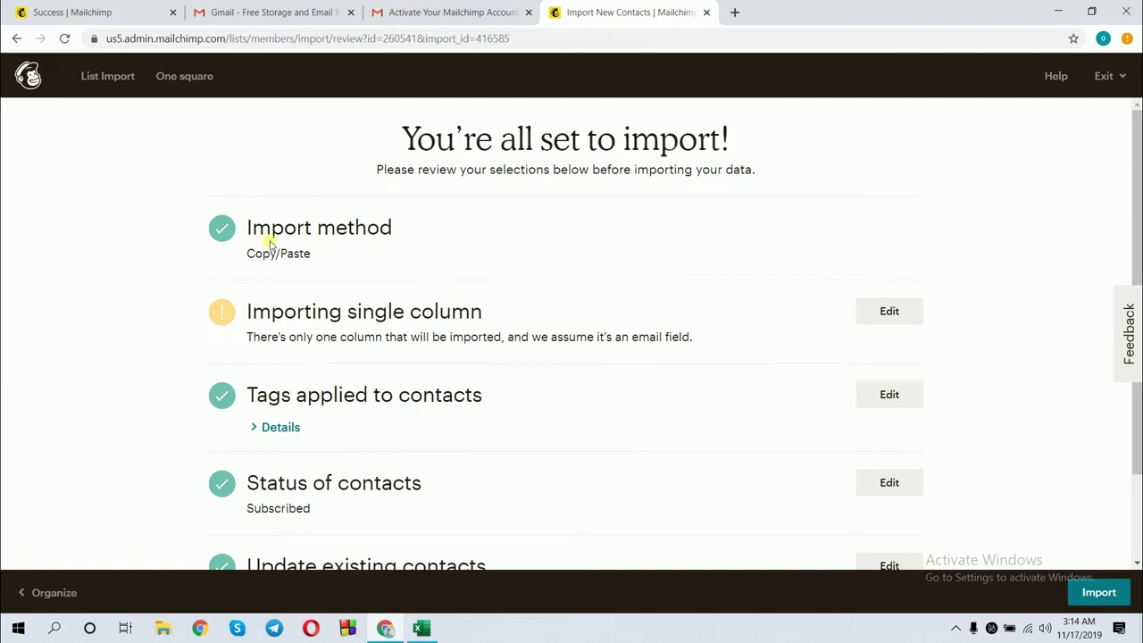
Step: Review the import summary and import the contacts, adding 59 to the audience
scroll(380, 265, "down", 1)
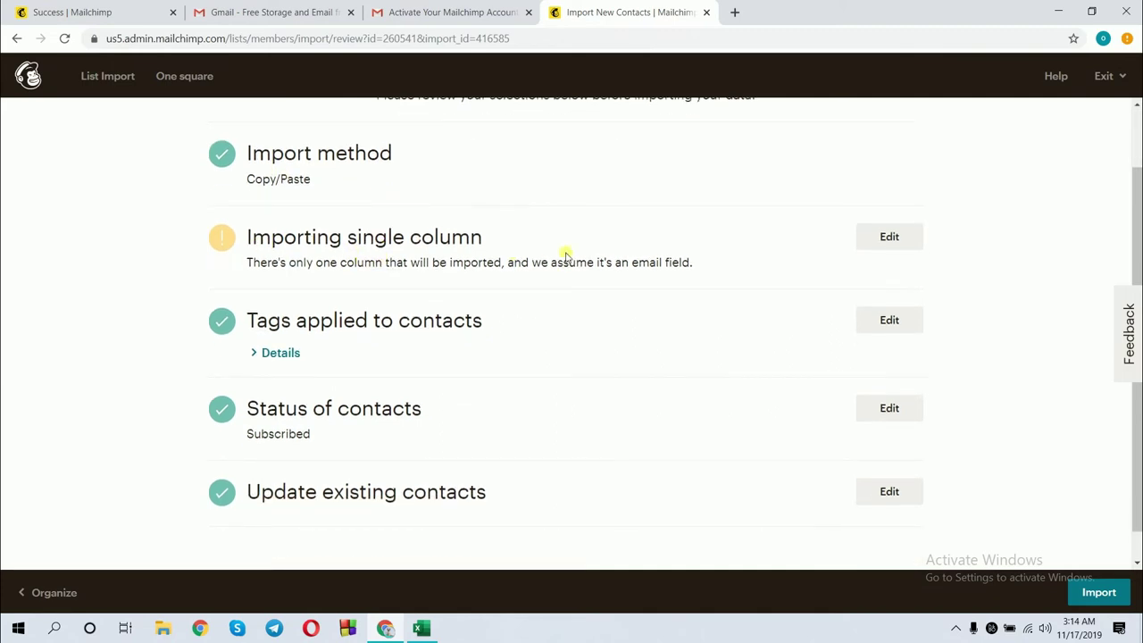
scroll(410, 347, "down", 1)
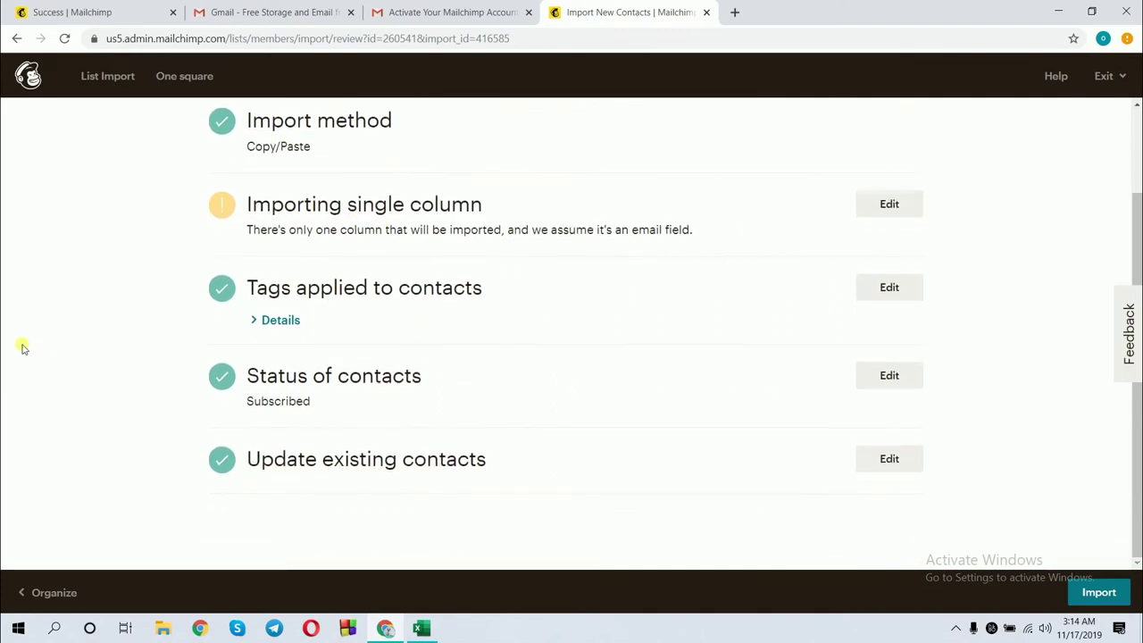
scroll(420, 330, "up", 2)
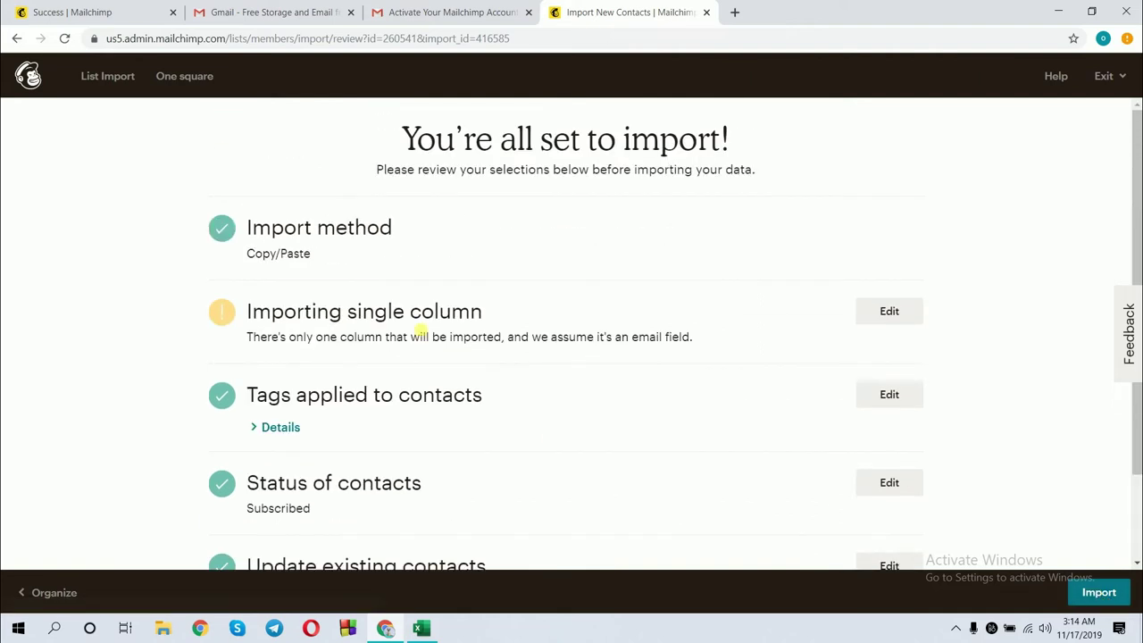
left_click(1100, 591)
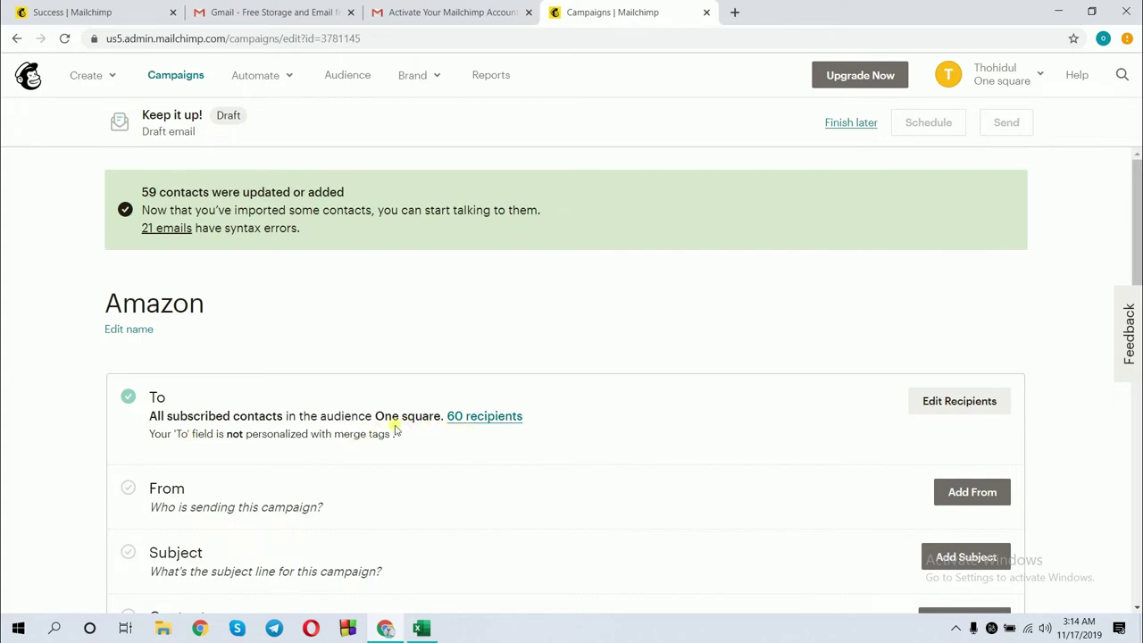
Step: Replace the campaign's sender name with 'Amazon', save it, and open the subject line form
scroll(166, 455, "down", 2)
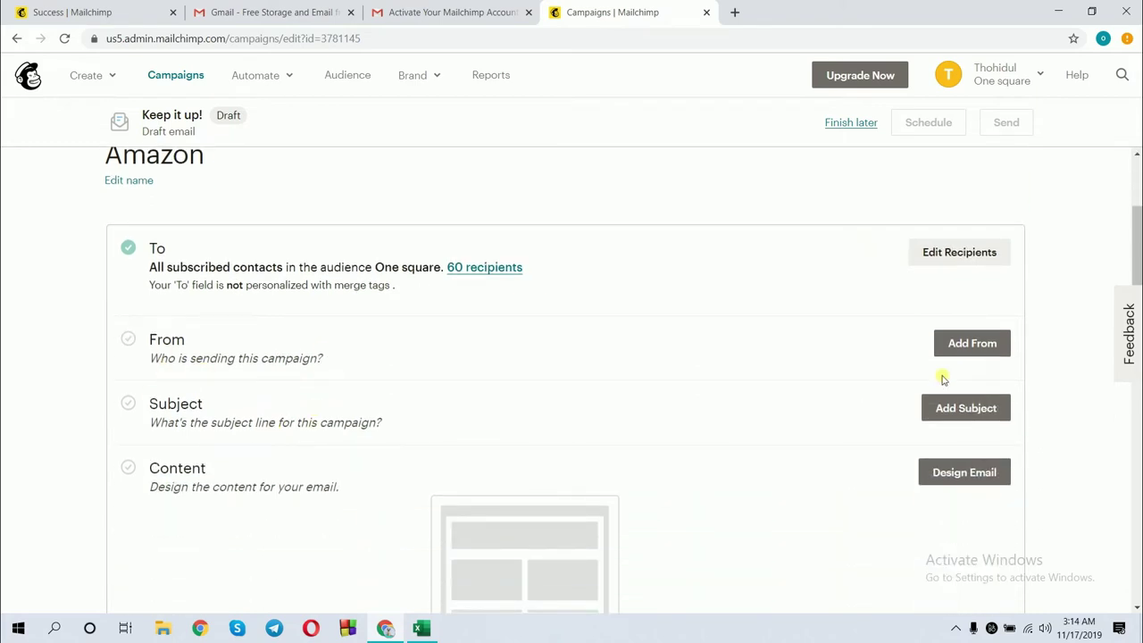
left_click(975, 346)
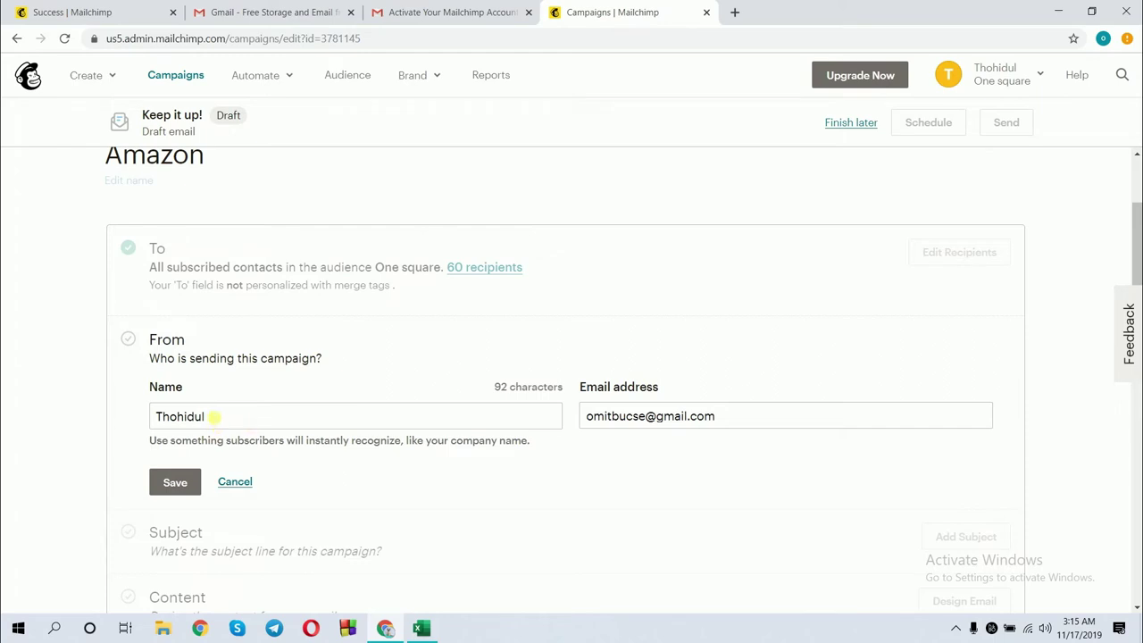
left_click_drag(215, 416, 118, 413)
key("BackSpace")
type("Amazon")
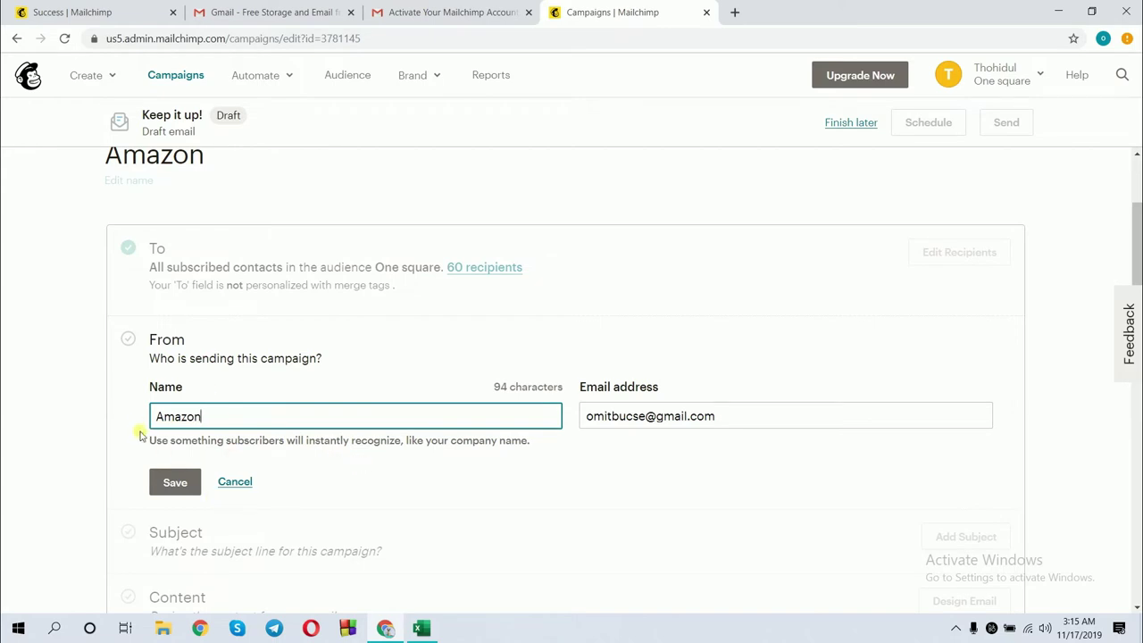
left_click(175, 484)
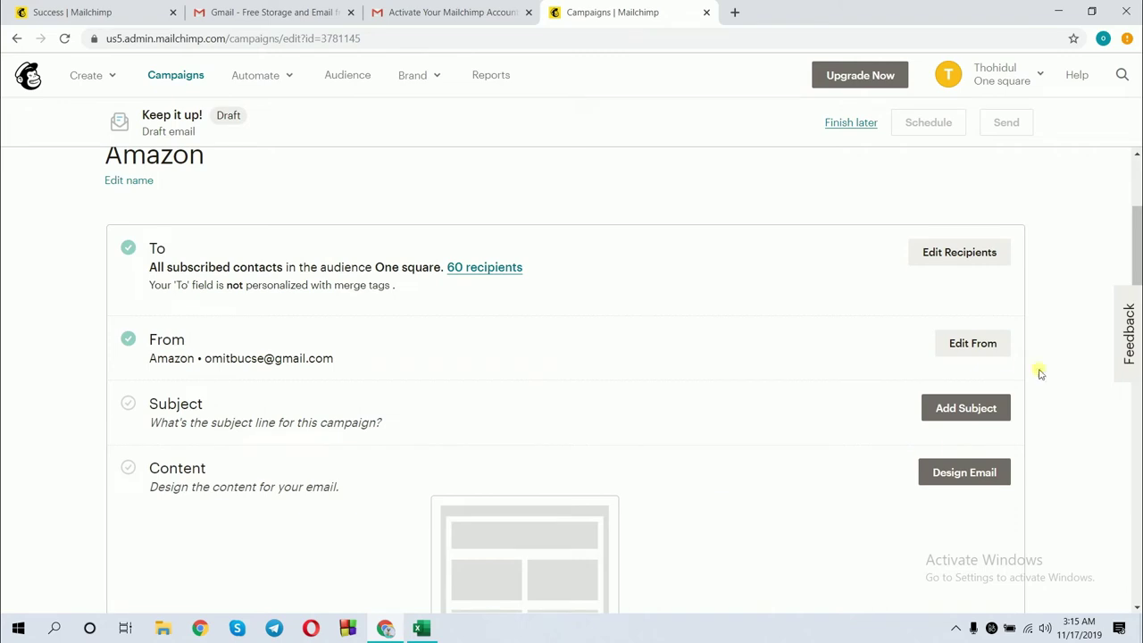
left_click(963, 409)
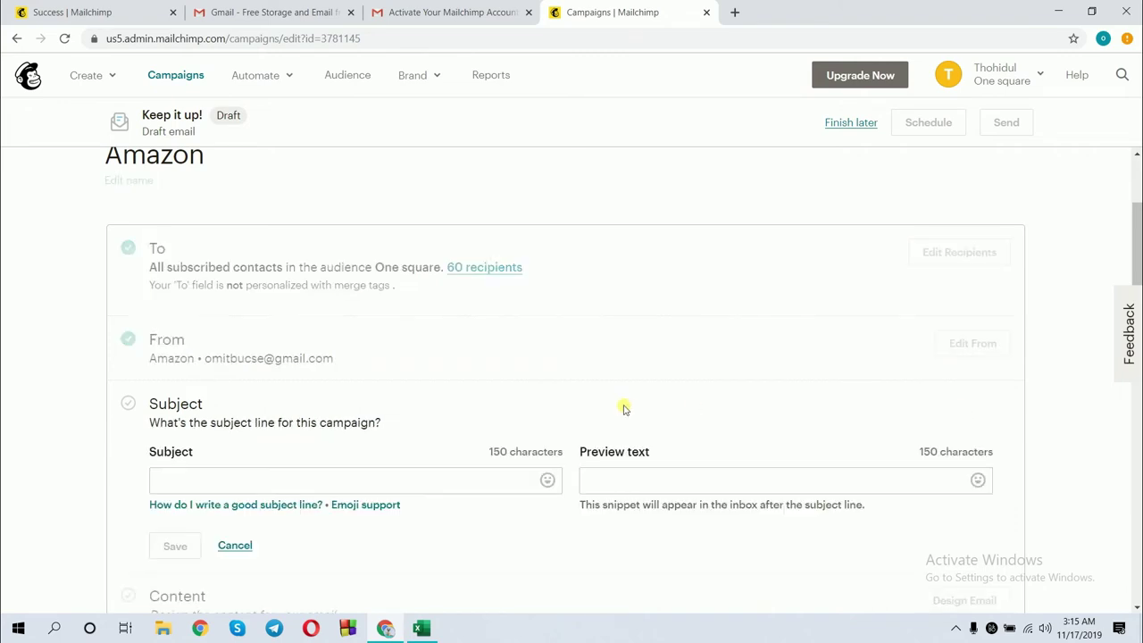
Step: Type the subject line 'amazon give 500$ gift' into the Subject field
scroll(320, 476, "down", 2)
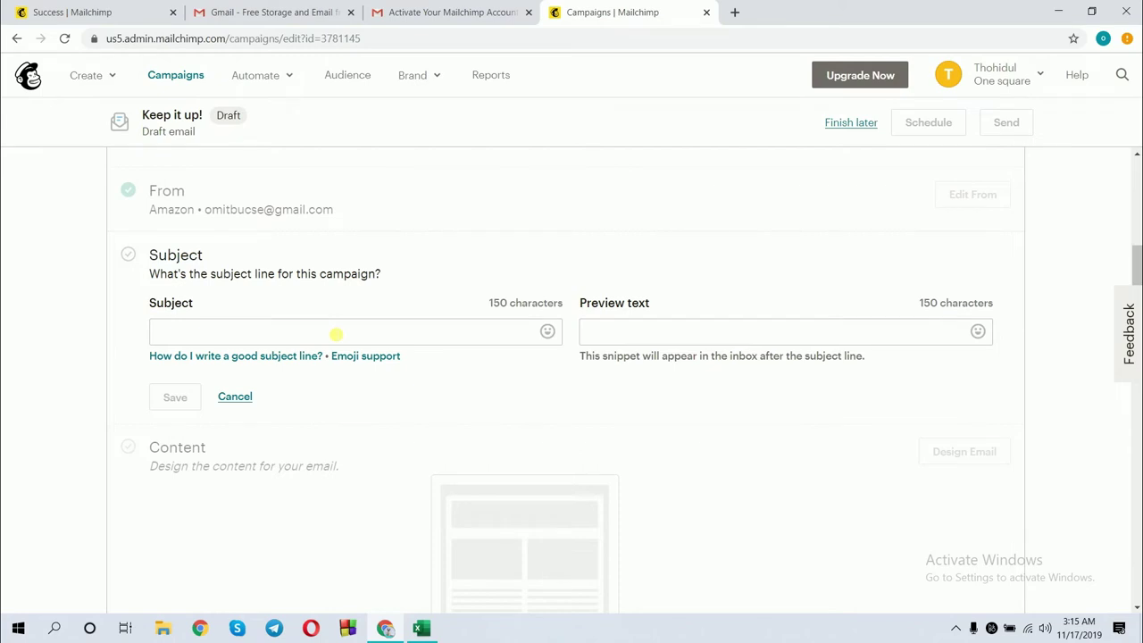
type("s")
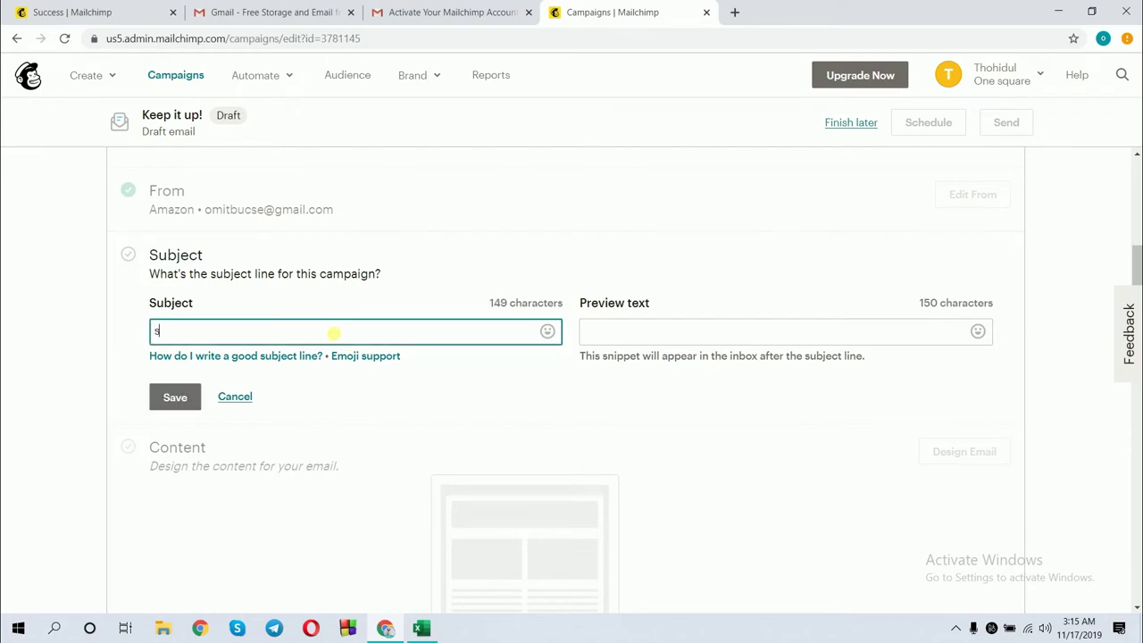
type("amazon give 5")
type("00$ gift card")
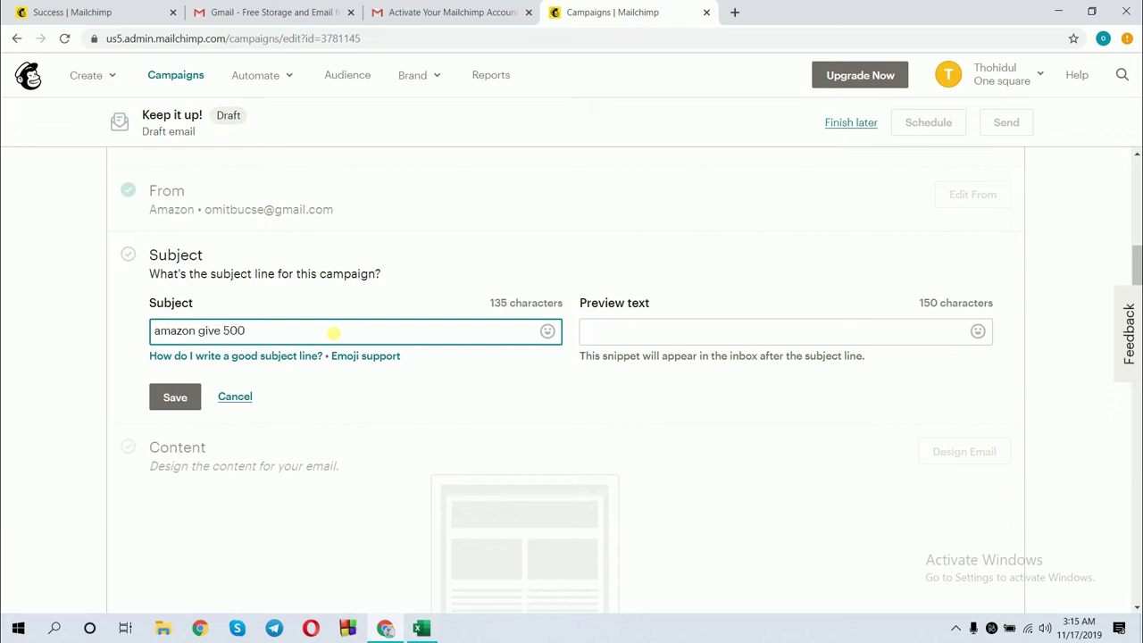
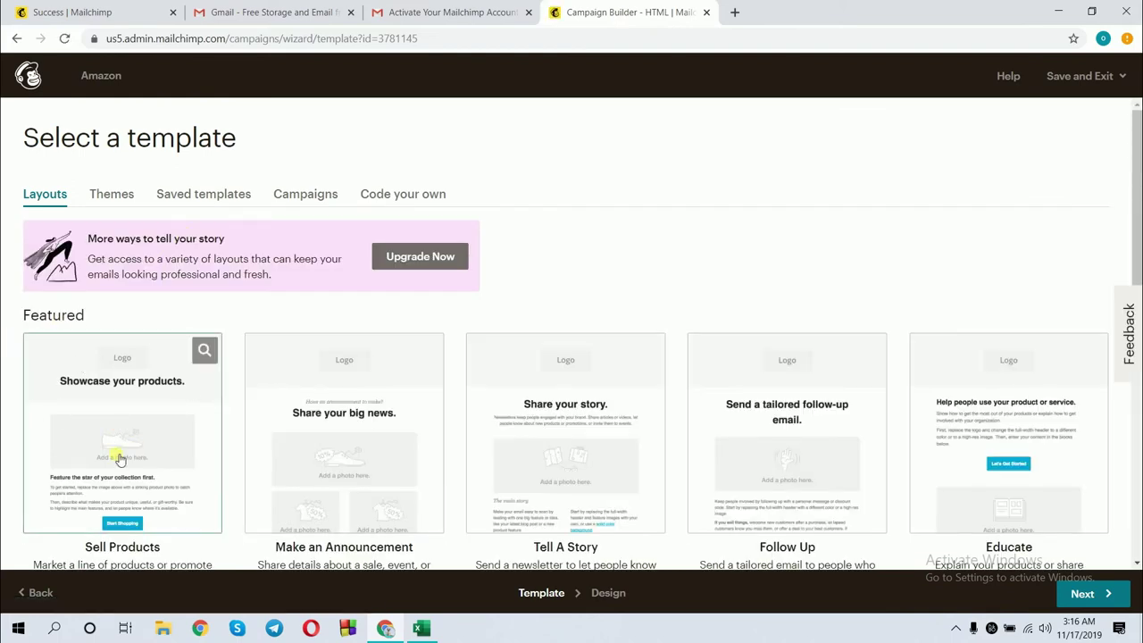
Step: Pick the 1 Column basic layout to open the email designer
scroll(146, 432, "down", 1)
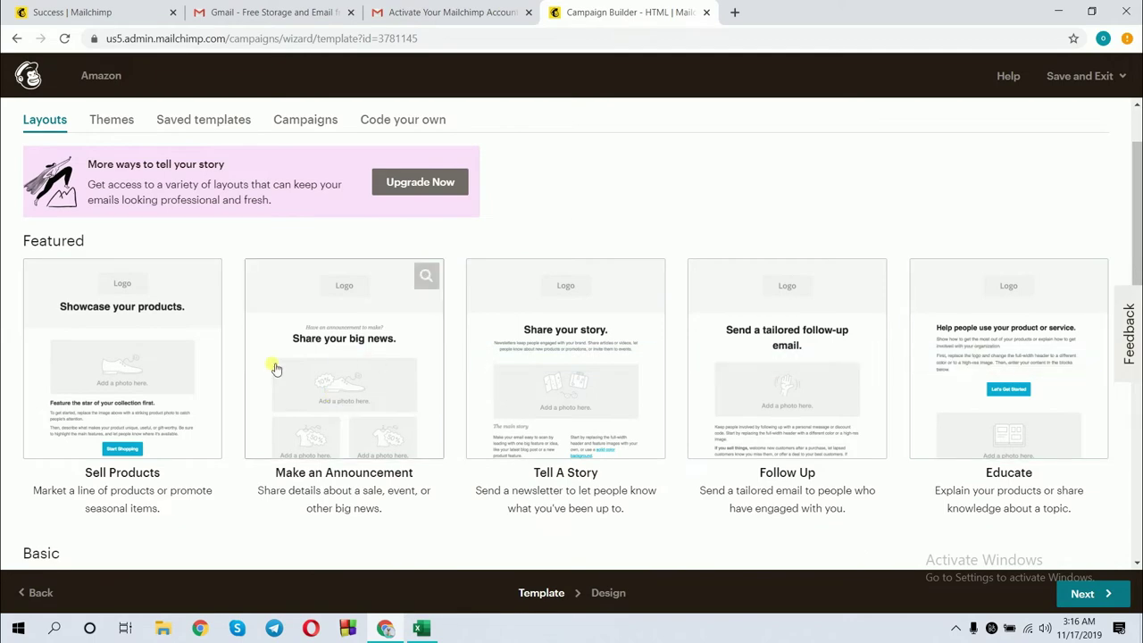
scroll(88, 387, "down", 5)
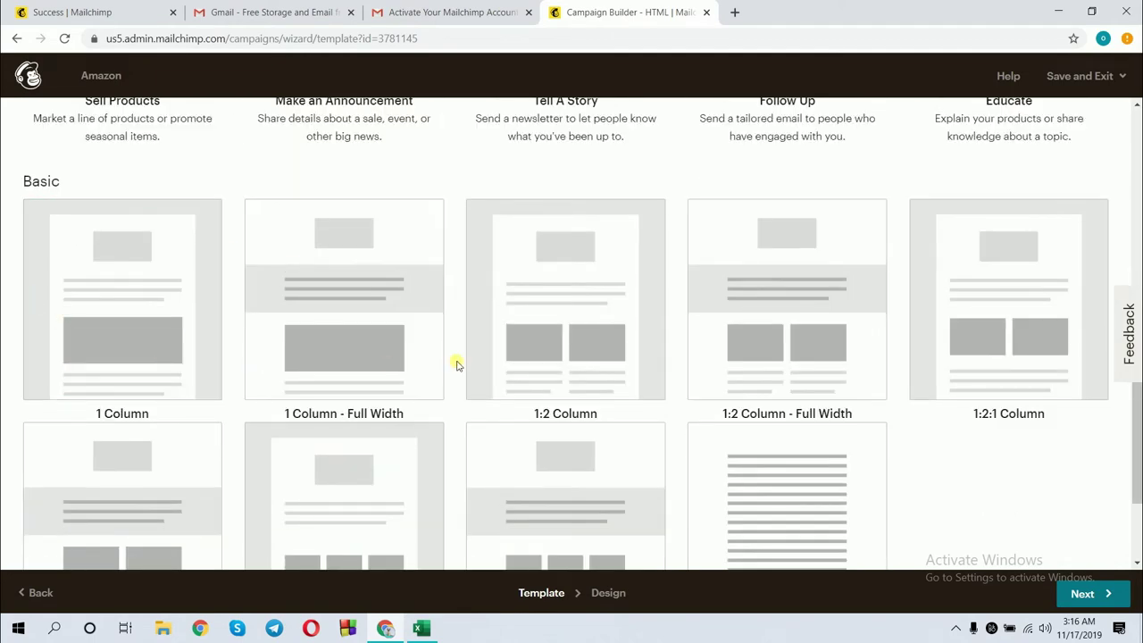
left_click(116, 294)
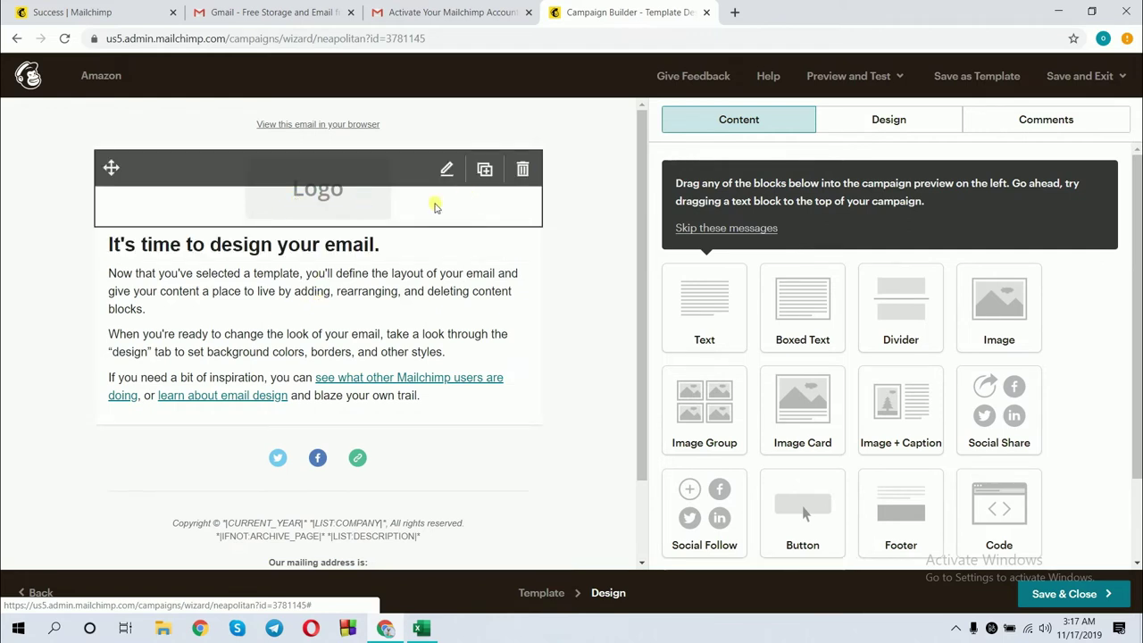
Step: Search Google Images for amazon and open the amazon.in logo in its own tab
left_click(734, 12)
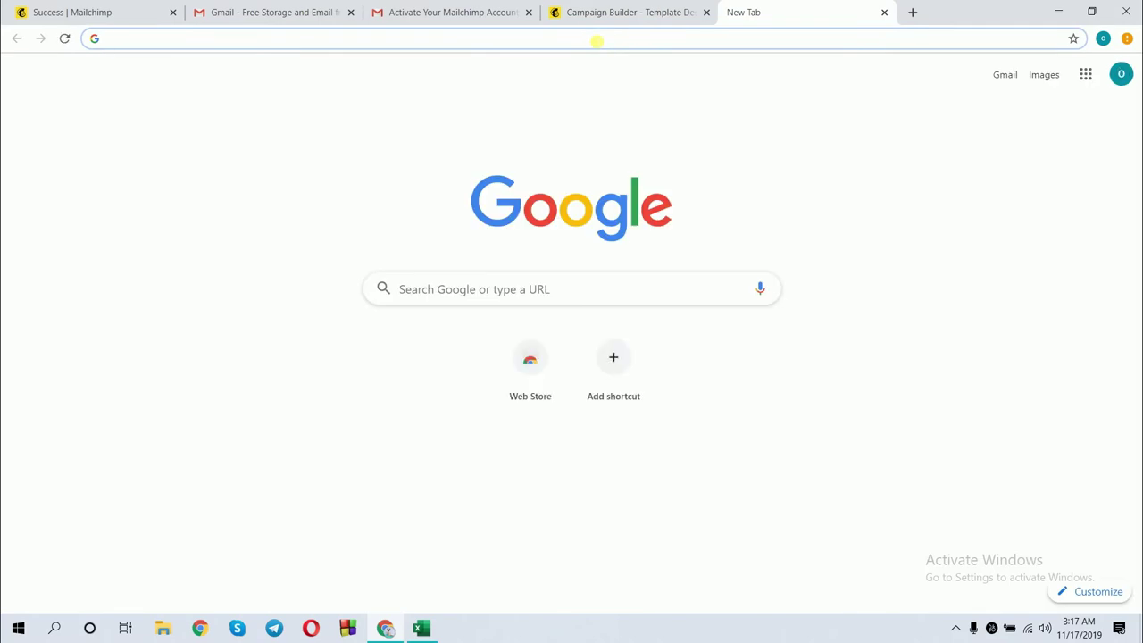
type("amazon")
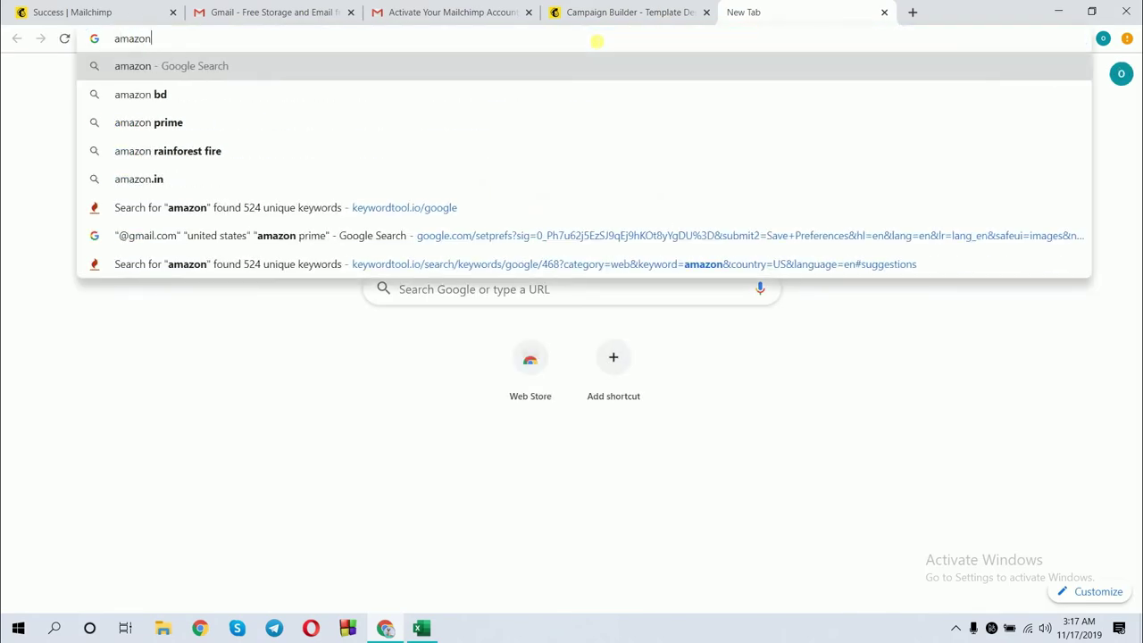
key("Return")
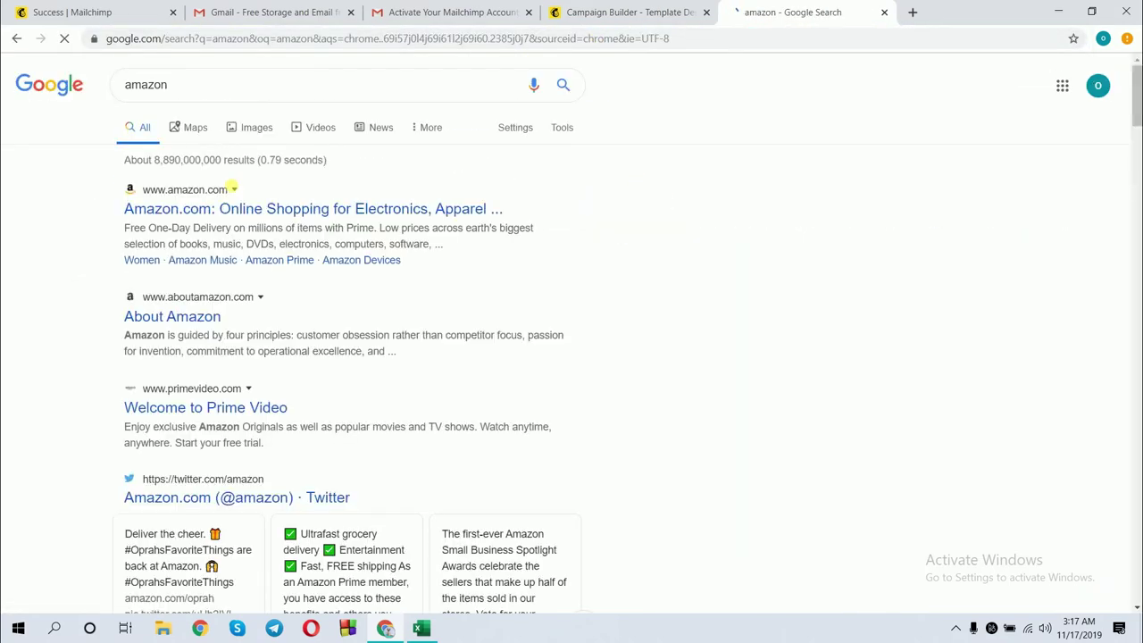
left_click(256, 129)
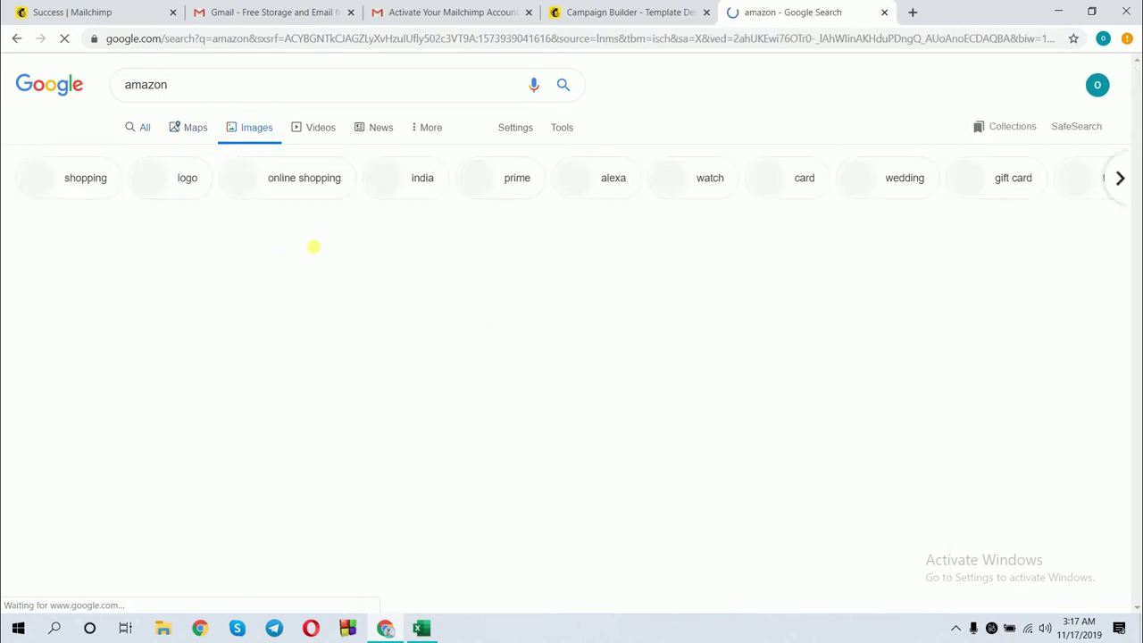
right_click(411, 272)
left_click(442, 282)
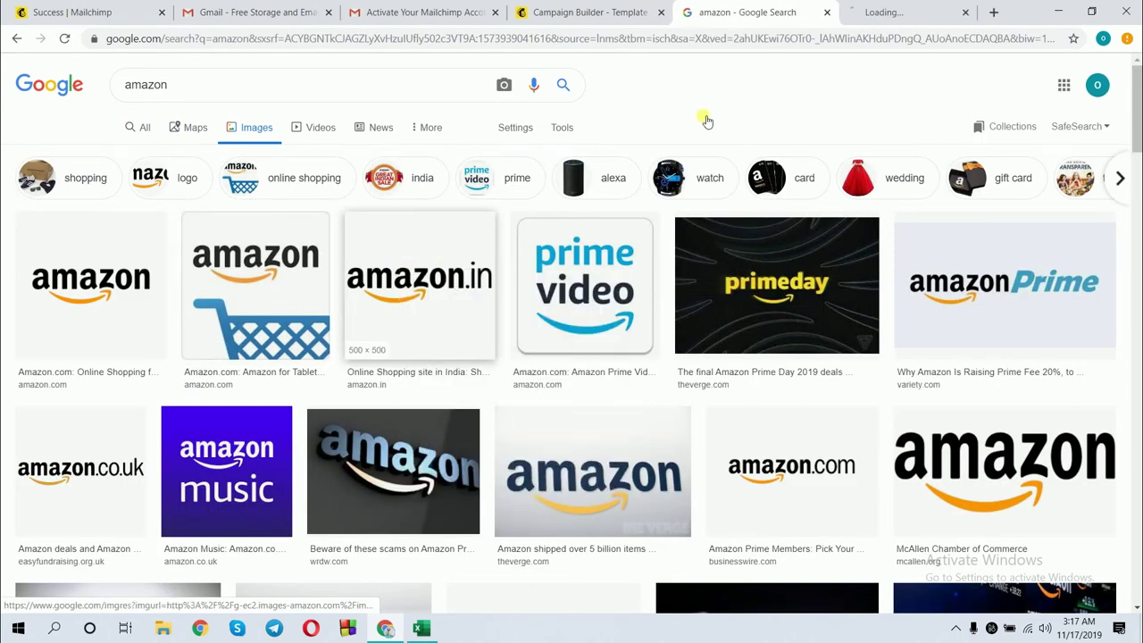
left_click(871, 12)
Step: Save the amazon.in logo image to the Desktop as a JPG and close its tab
right_click(500, 196)
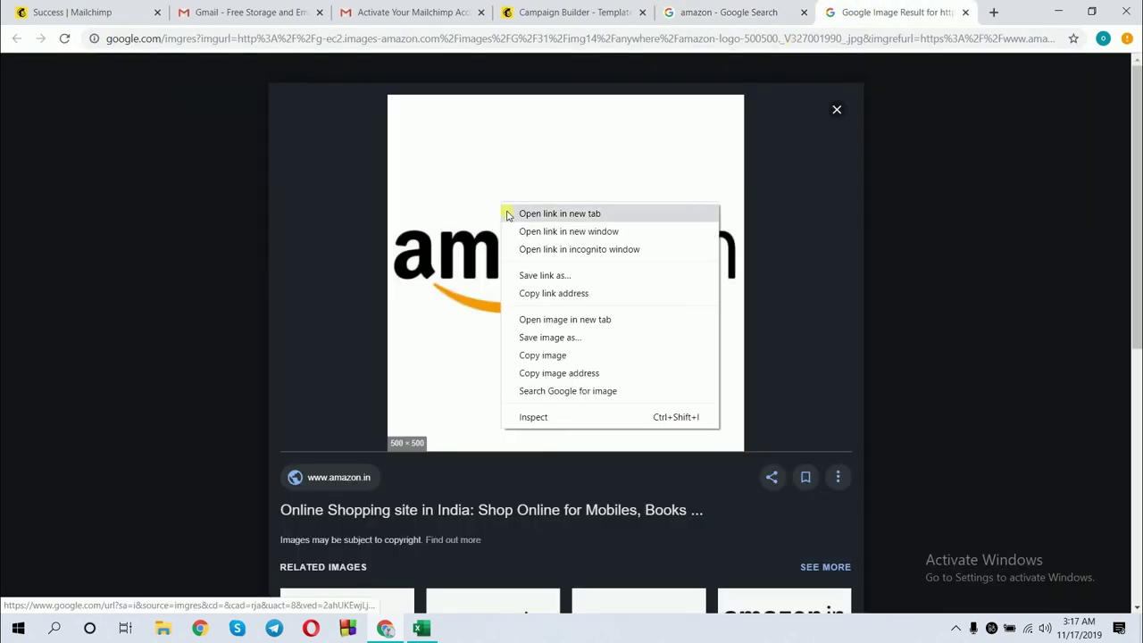
left_click(544, 343)
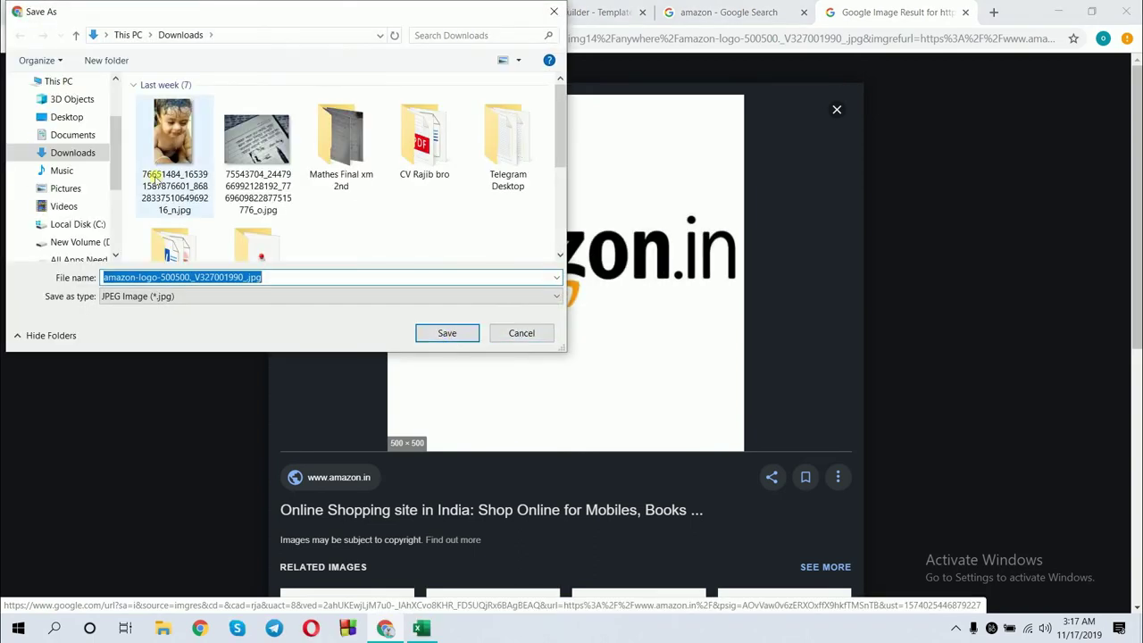
left_click(66, 117)
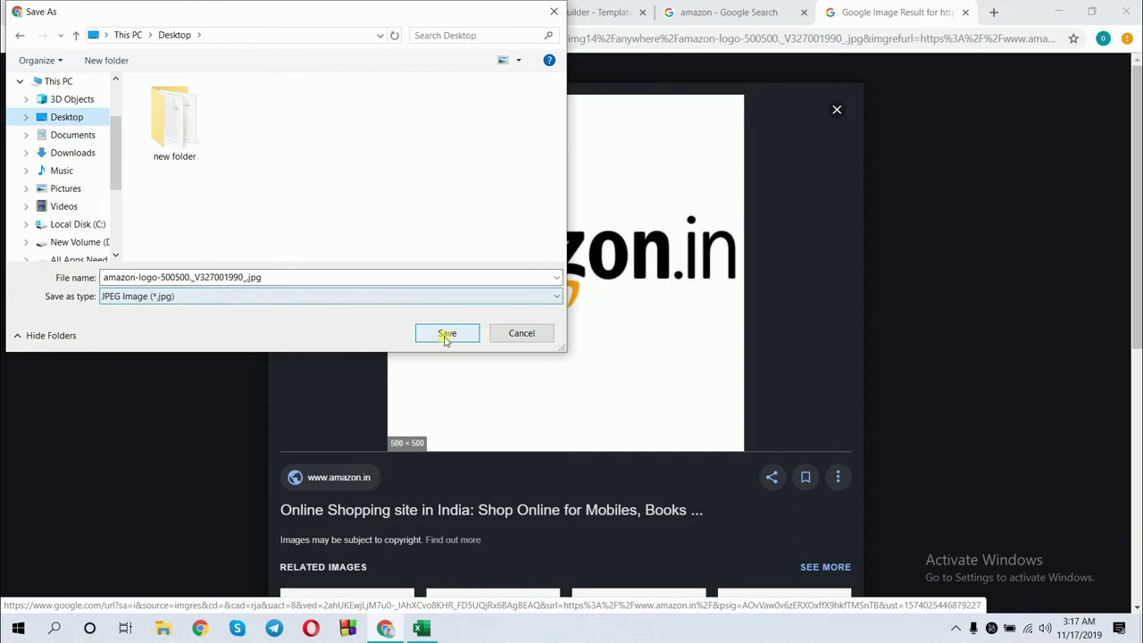
left_click(447, 333)
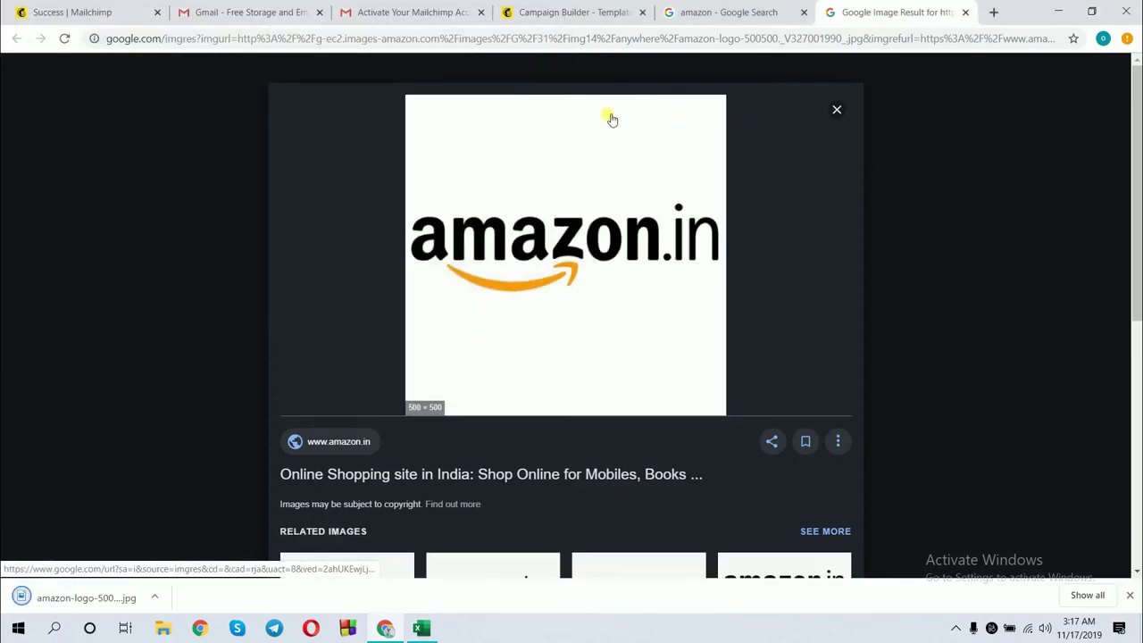
left_click(965, 12)
scroll(568, 251, "down", 5)
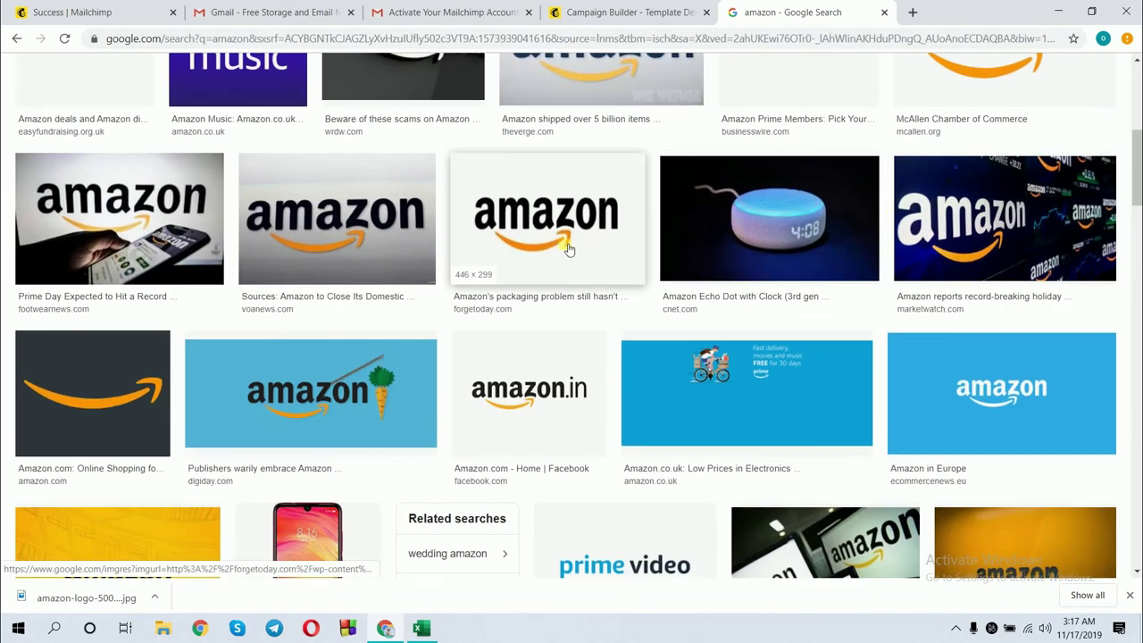
Step: Select the email's placeholder logo block and choose to replace its image
left_click(596, 12)
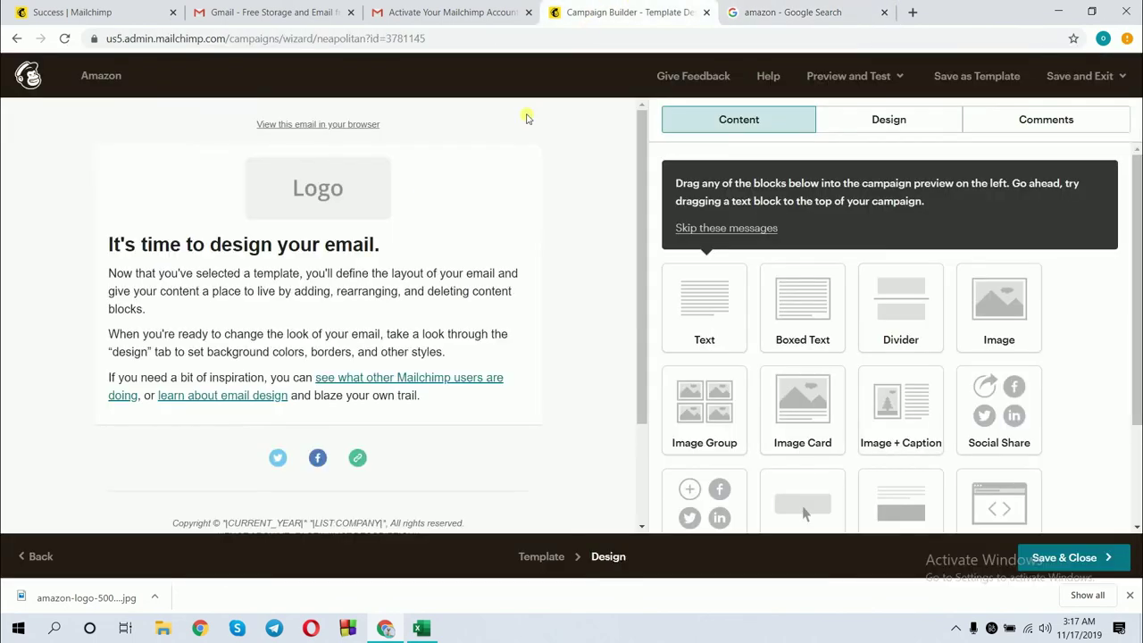
left_click(284, 189)
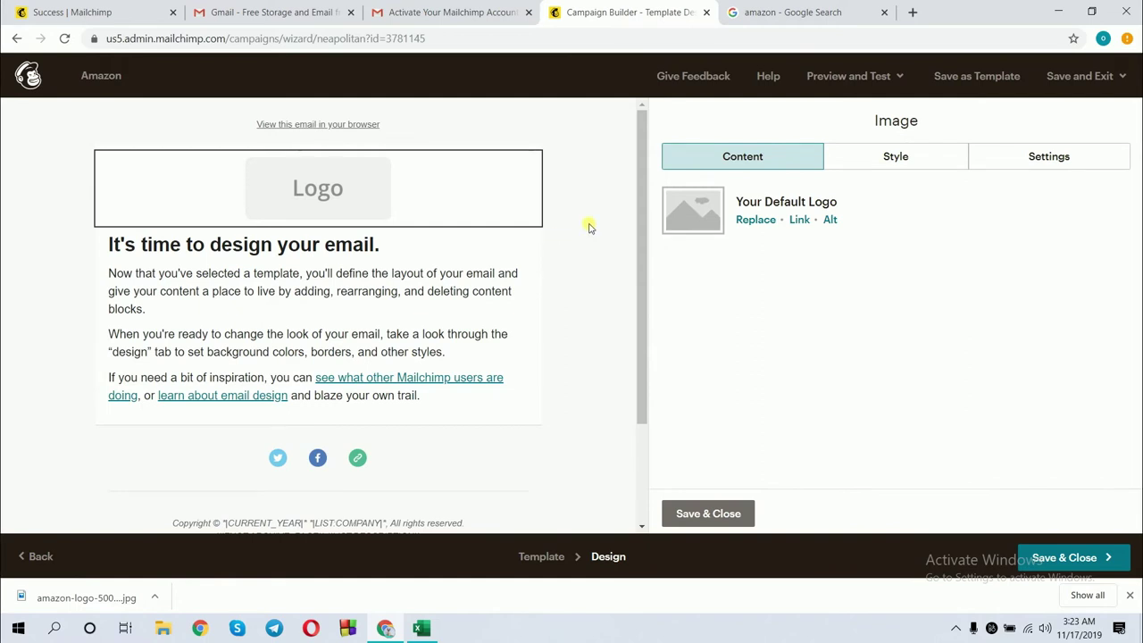
mouse_move(280, 197)
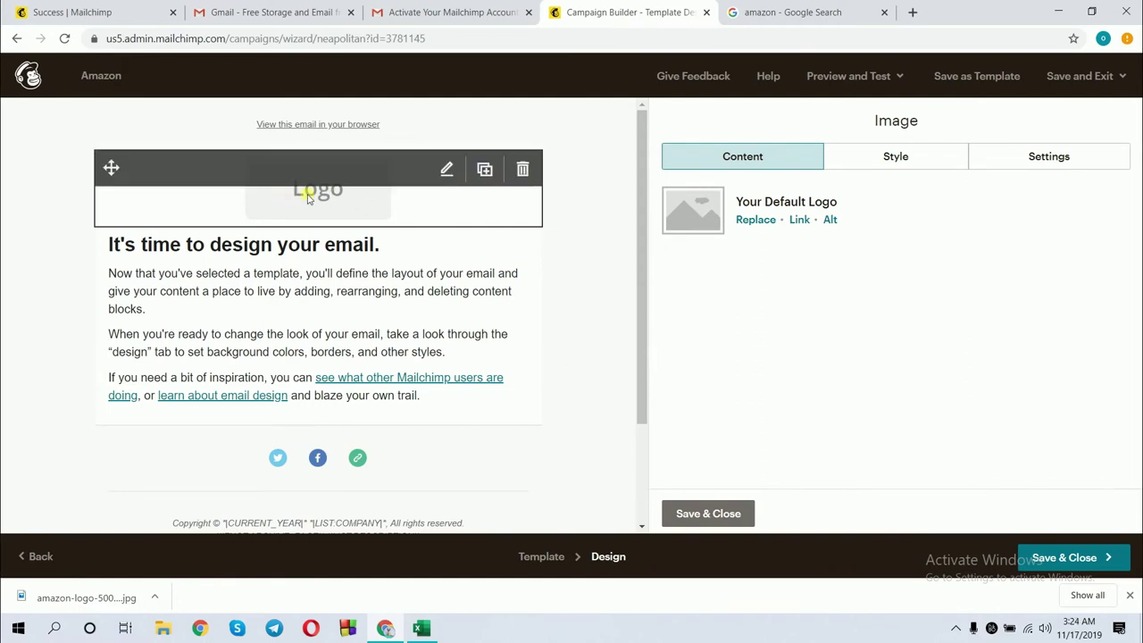
mouse_move(169, 261)
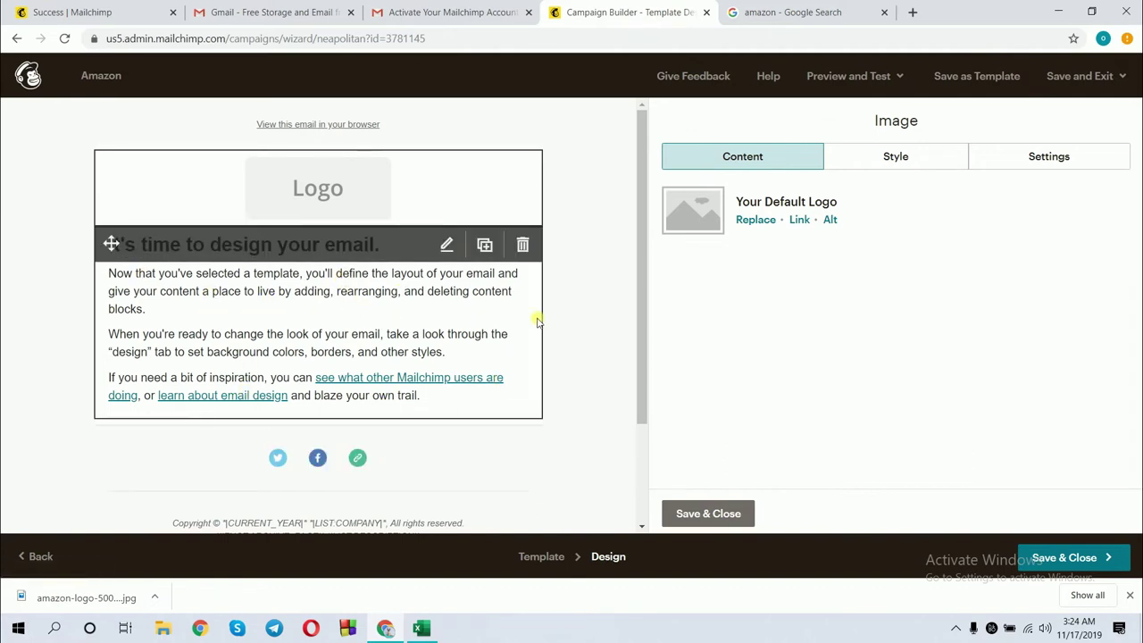
left_click(755, 220)
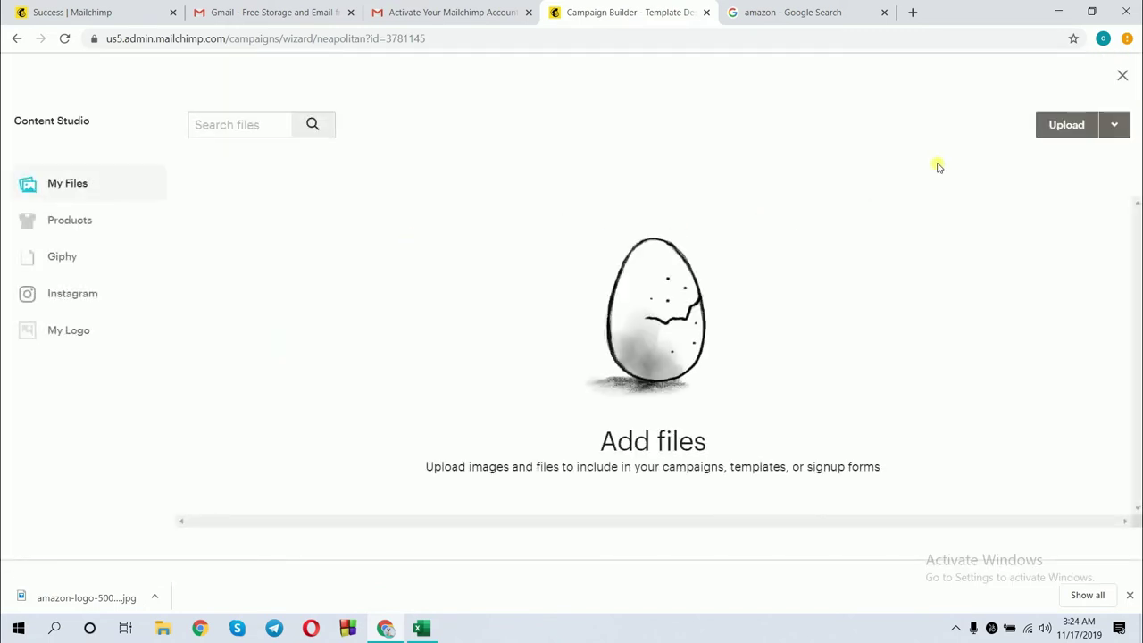
Step: Upload the amazon-logo JPG from the Desktop and insert it into the logo block
left_click(1067, 123)
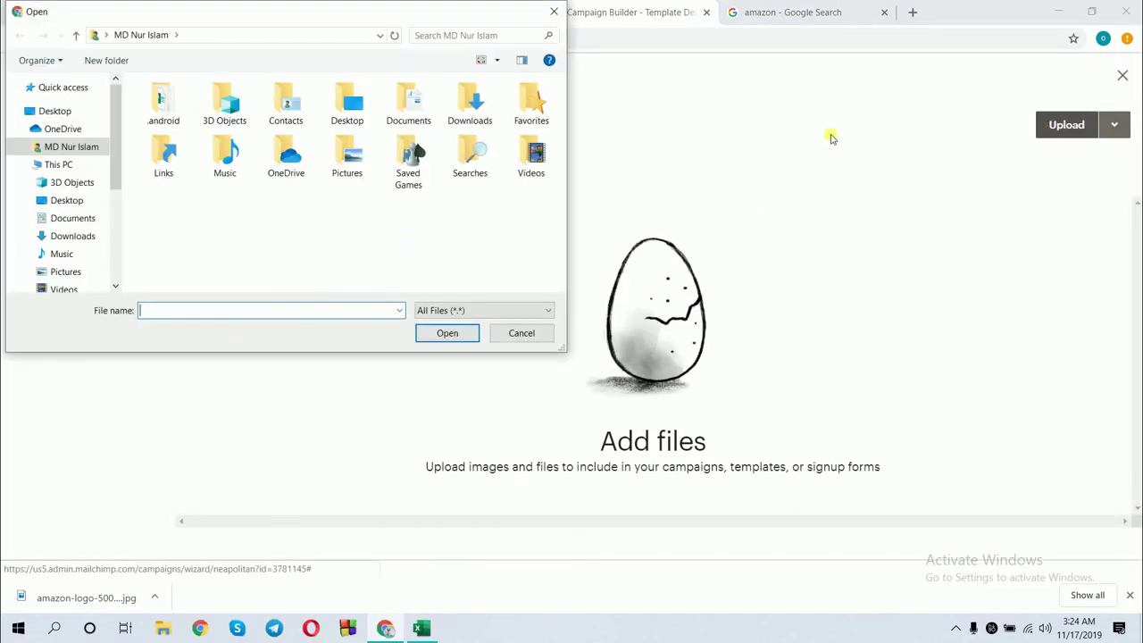
left_click(55, 110)
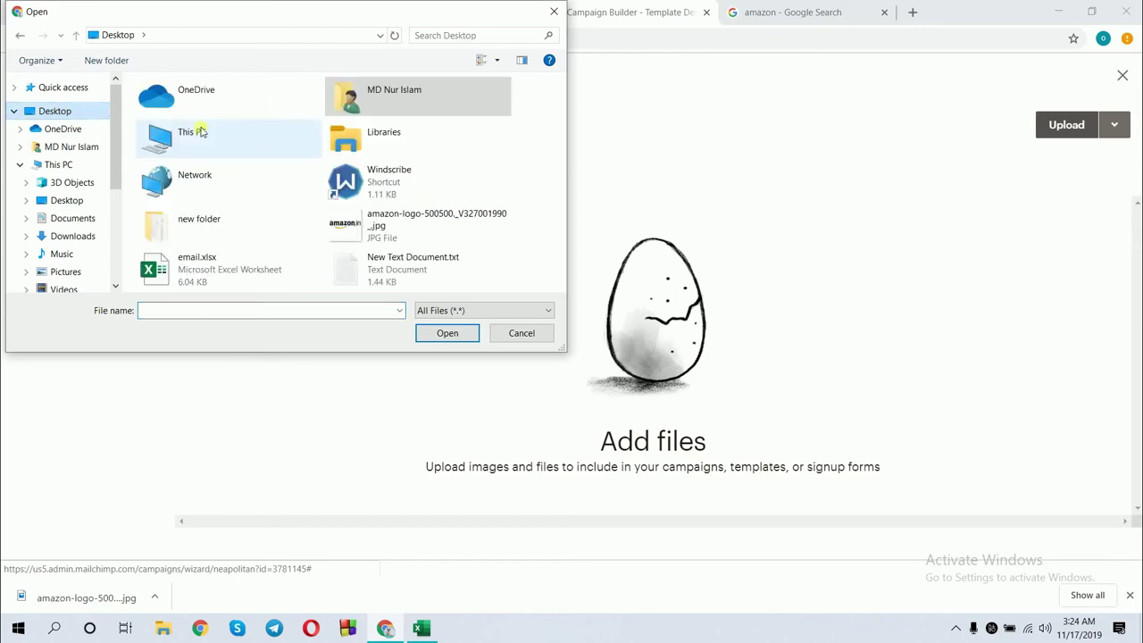
left_click(411, 221)
left_click(444, 333)
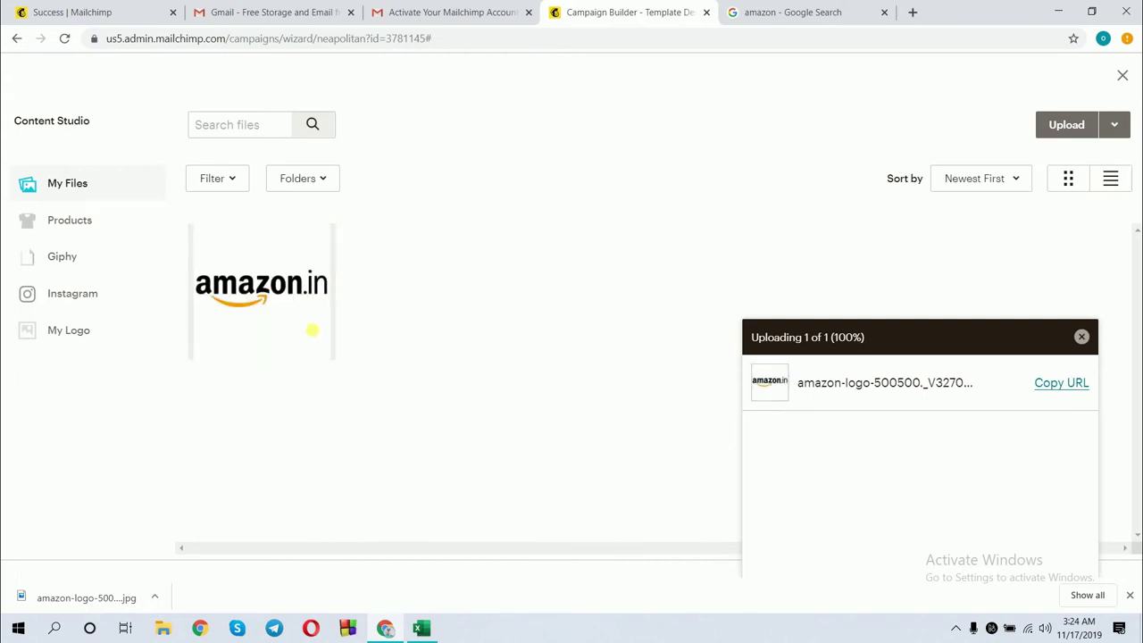
left_click(278, 306)
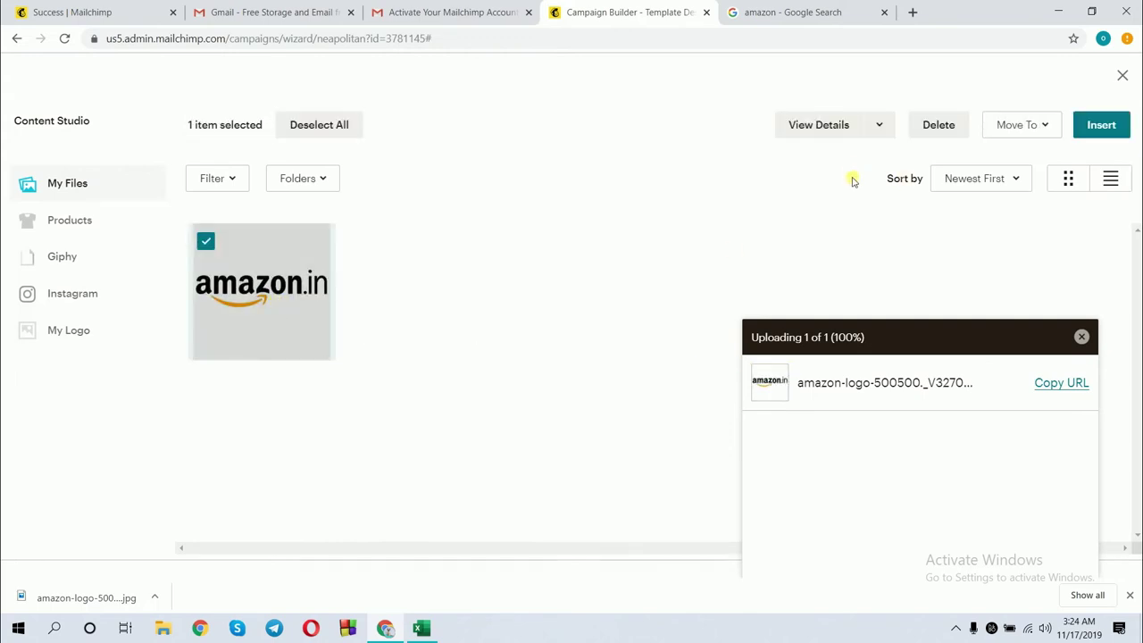
left_click(1093, 125)
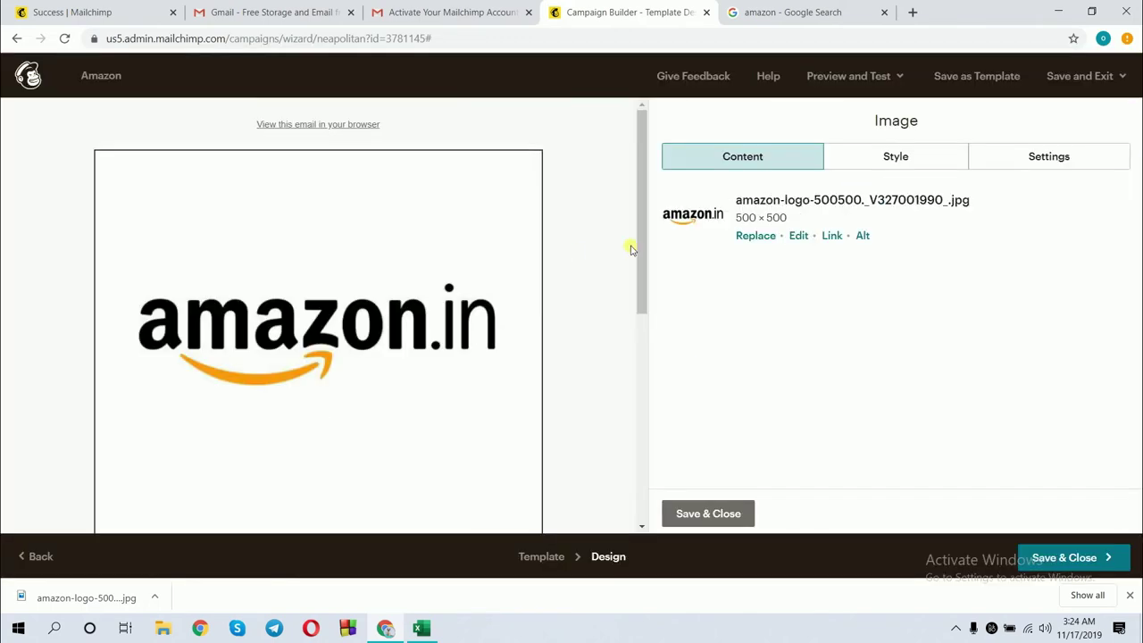
Step: Open the email's body text block in the Text editor, then go back to the amazon search results
mouse_move(468, 282)
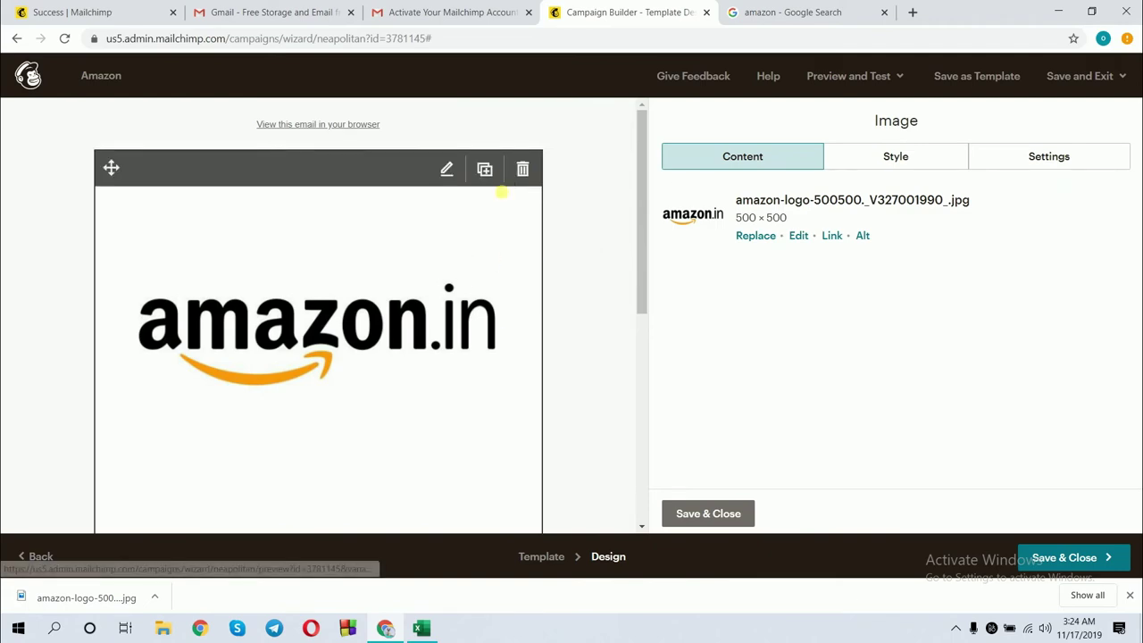
scroll(582, 301, "down", 6)
scroll(357, 299, "up", 4)
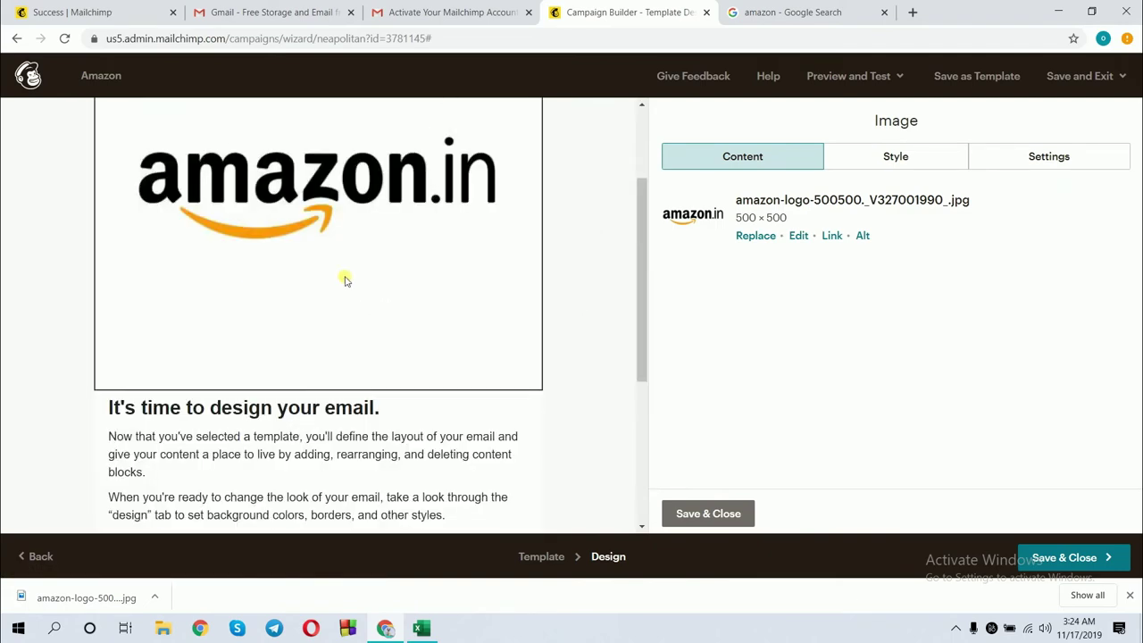
scroll(321, 272, "up", 2)
scroll(306, 258, "down", 4)
scroll(339, 254, "up", 1)
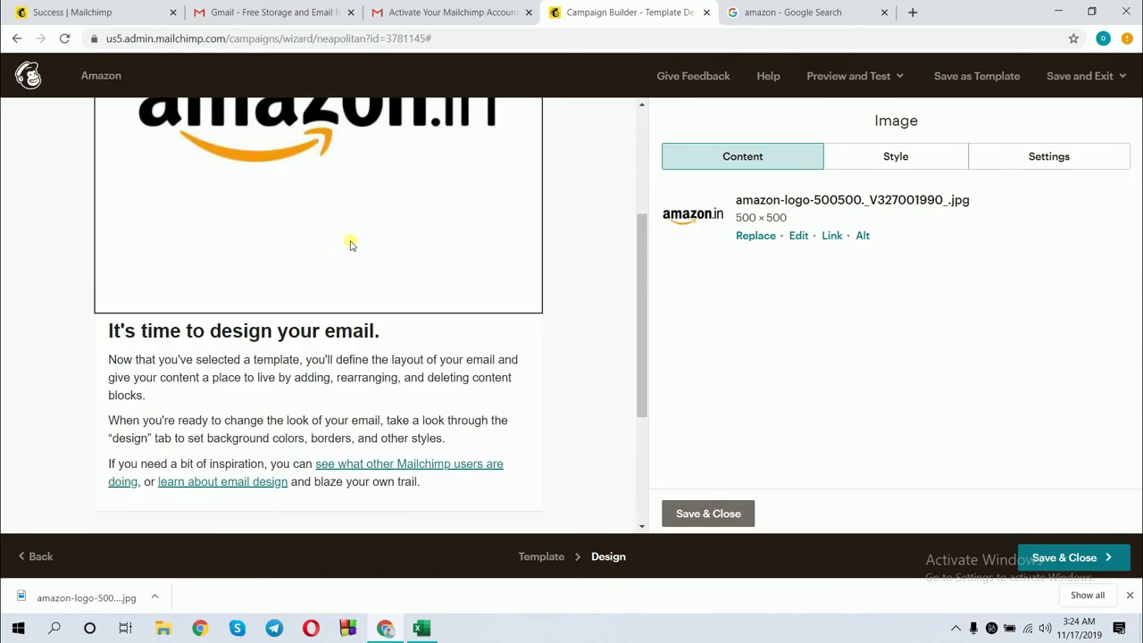
scroll(350, 236, "up", 3)
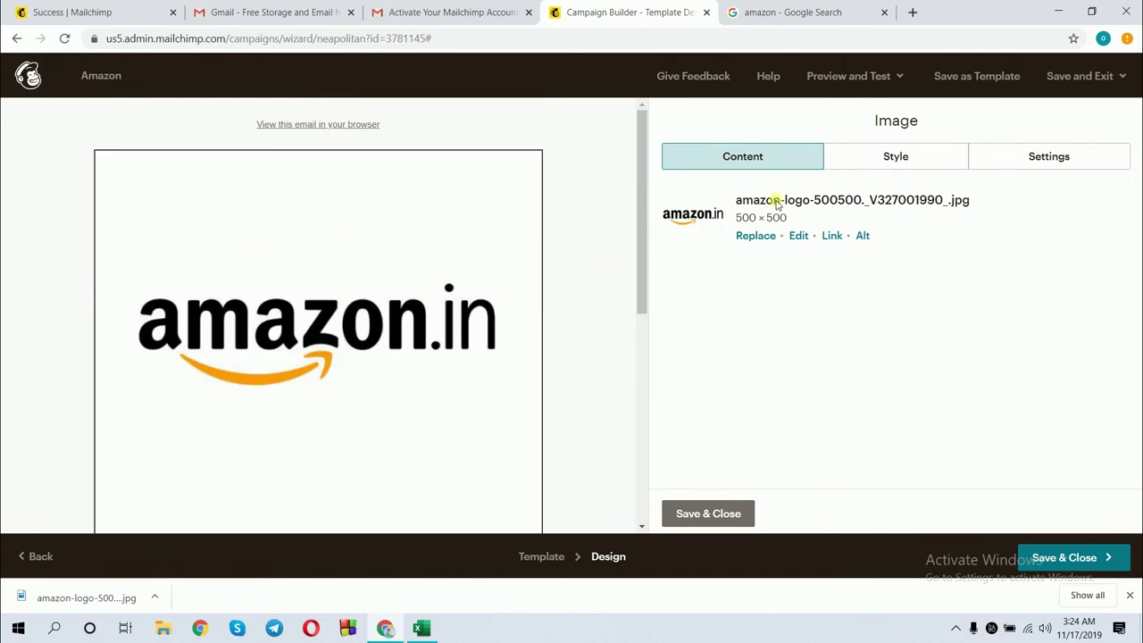
scroll(365, 226, "down", 4)
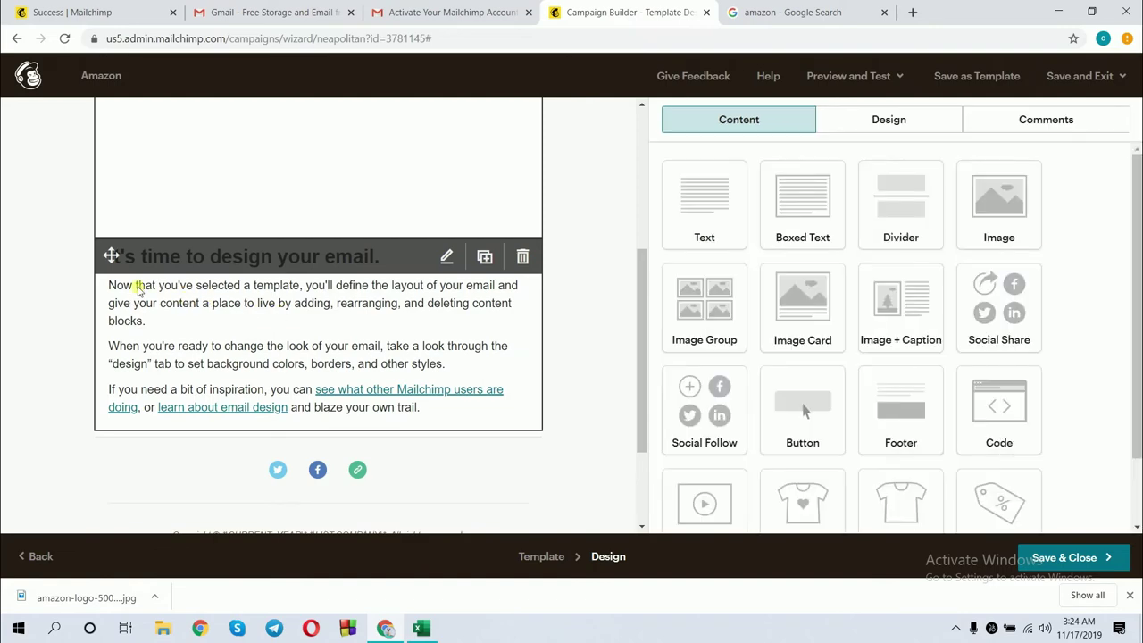
scroll(196, 299, "up", 2)
scroll(202, 311, "down", 4)
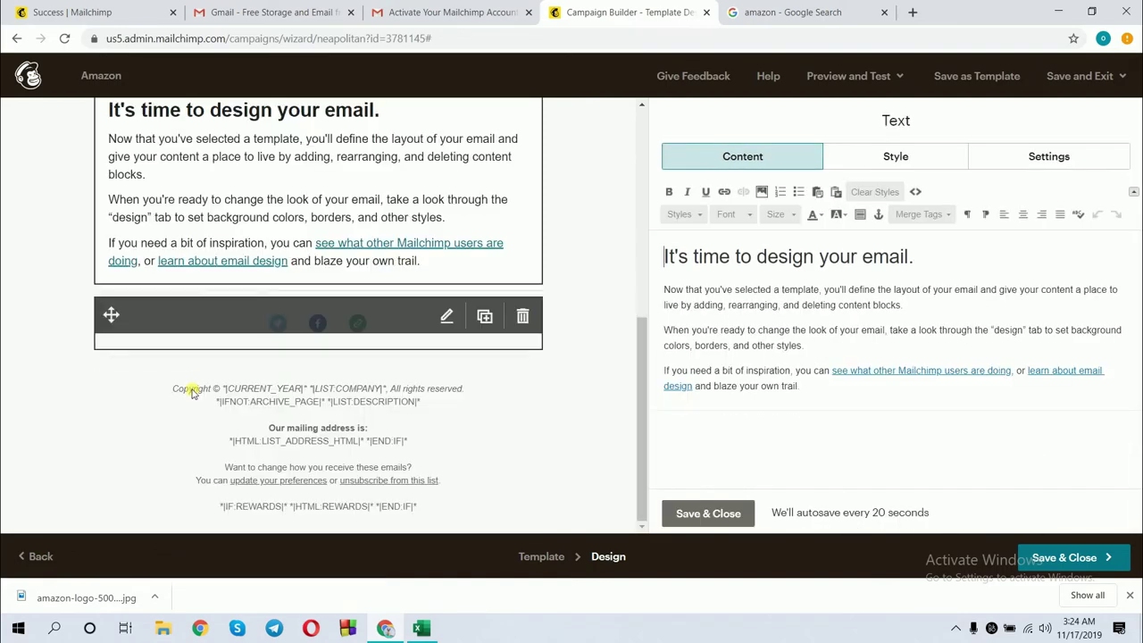
left_click(316, 194)
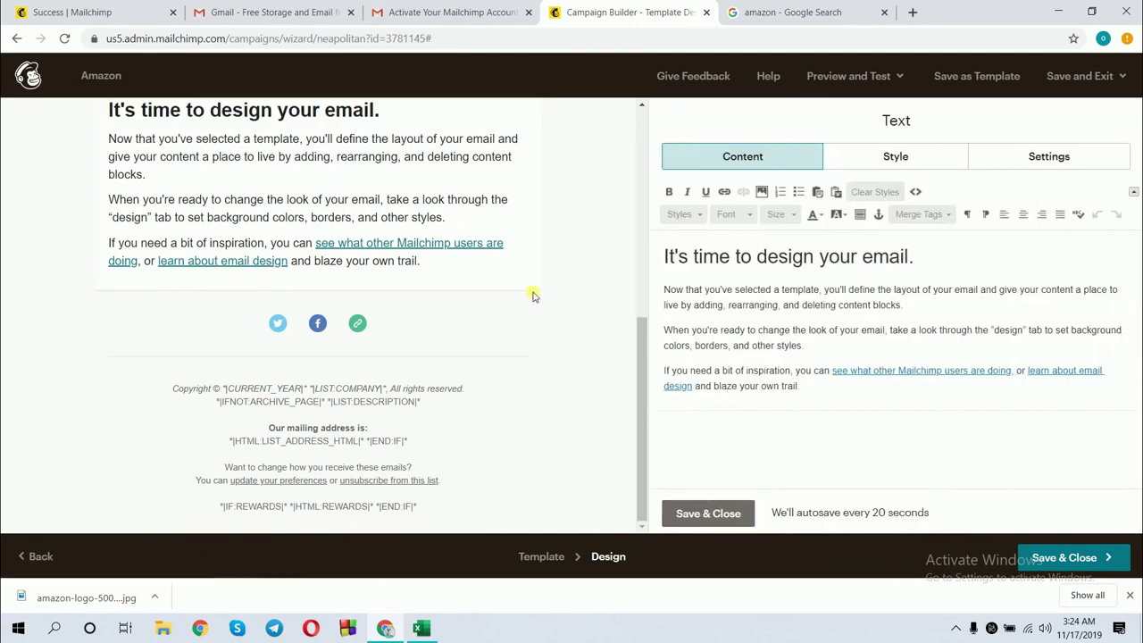
left_click(786, 13)
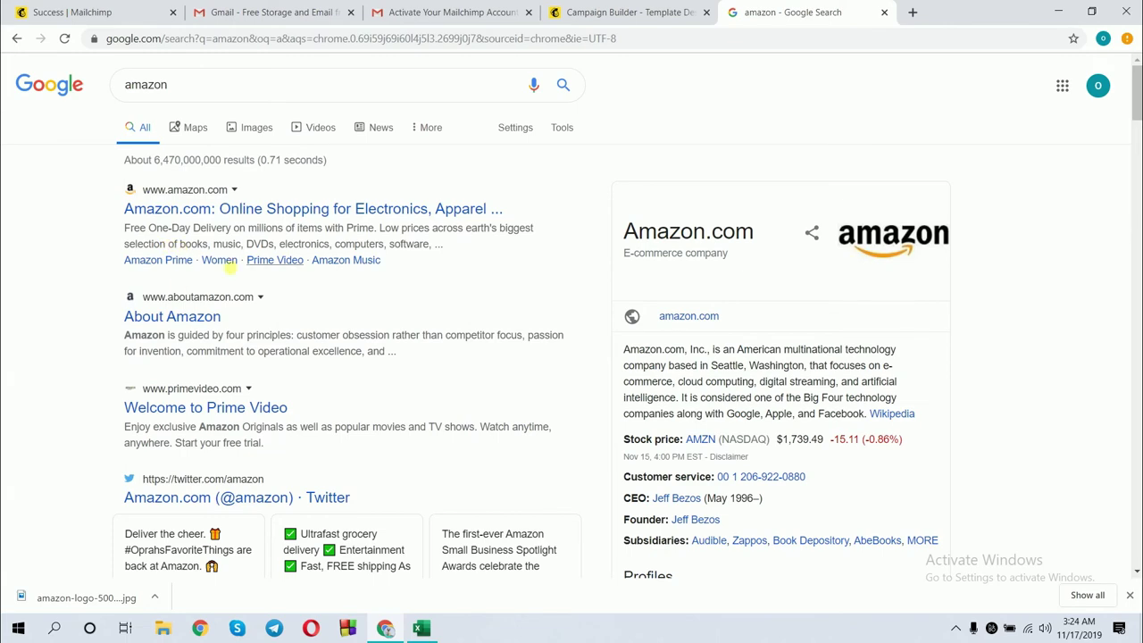
Step: Refine the Google search to 'amazon gift card'
scroll(231, 266, "down", 3)
scroll(683, 414, "up", 4)
left_click(204, 91)
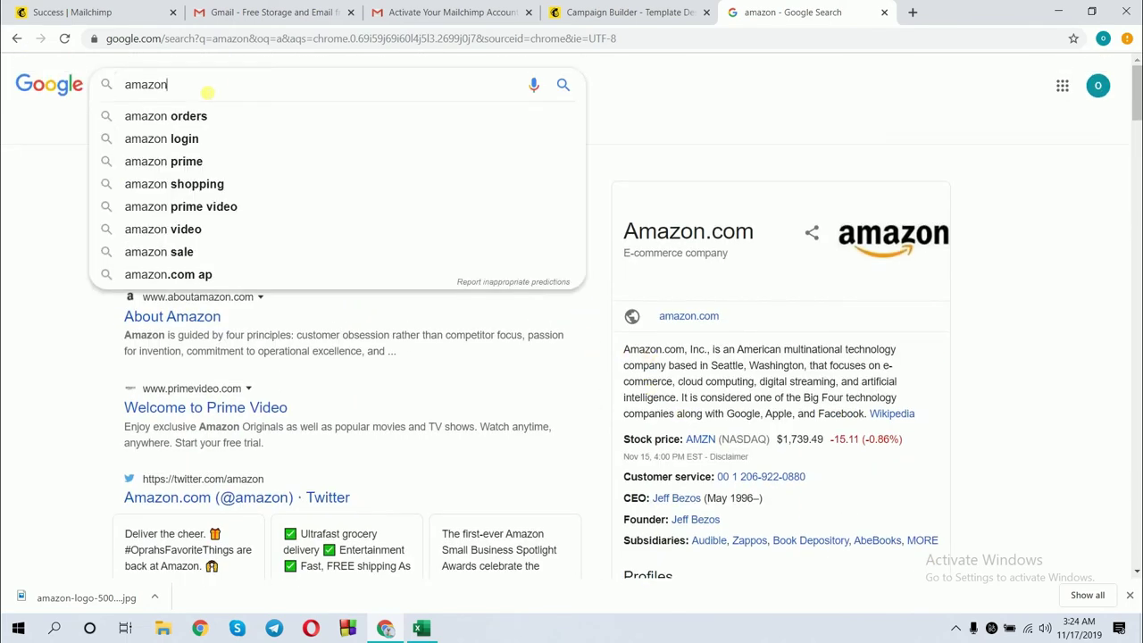
type("gift")
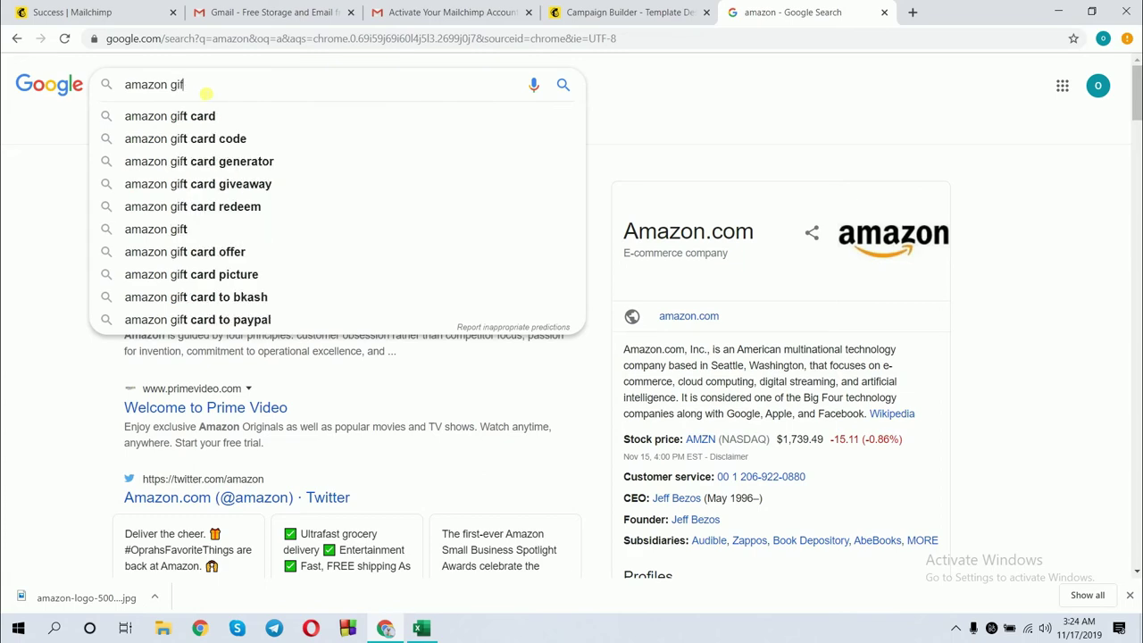
left_click(170, 117)
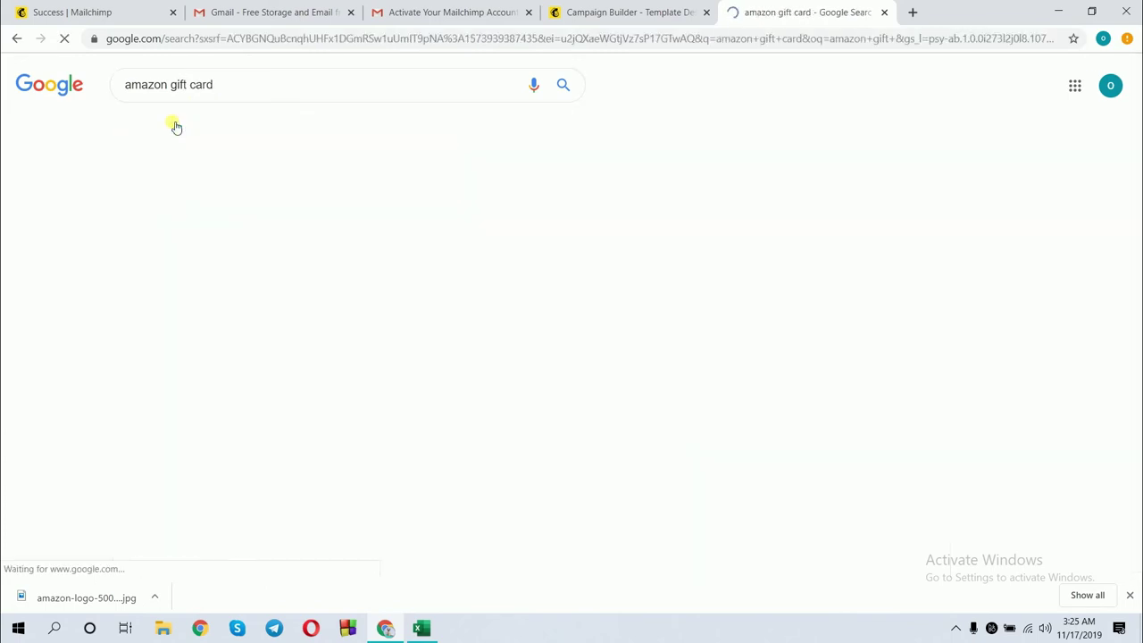
Step: Select the eGifter result's description text in the search results
scroll(230, 305, "down", 8)
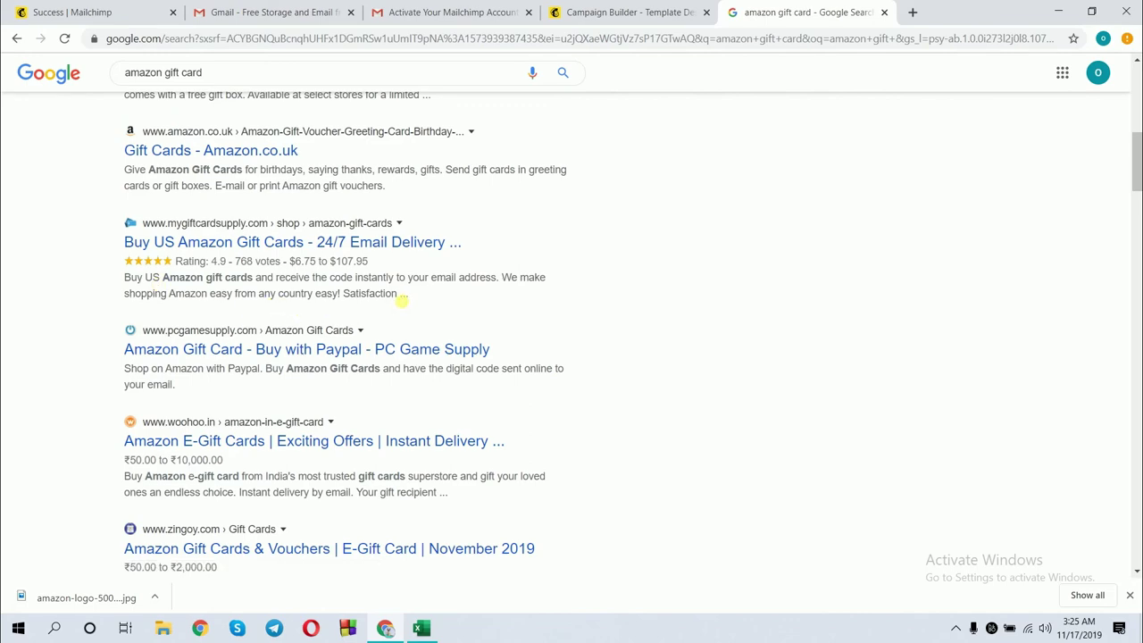
scroll(288, 340, "down", 4)
scroll(263, 333, "down", 5)
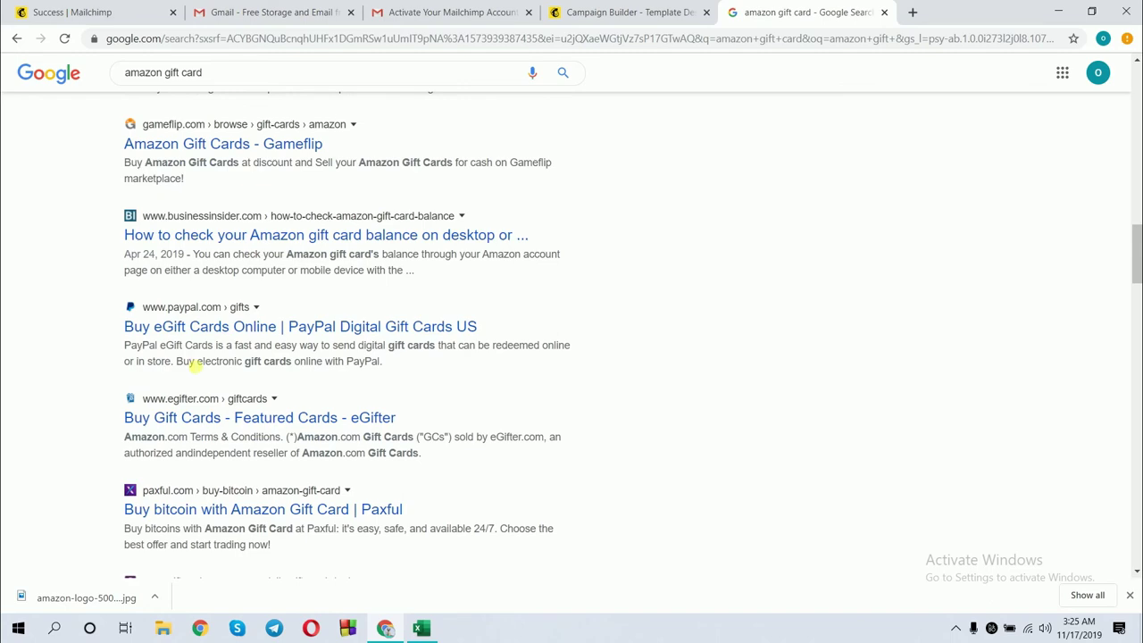
scroll(190, 365, "down", 2)
left_click_drag(424, 305, 123, 299)
key("ctrl+c")
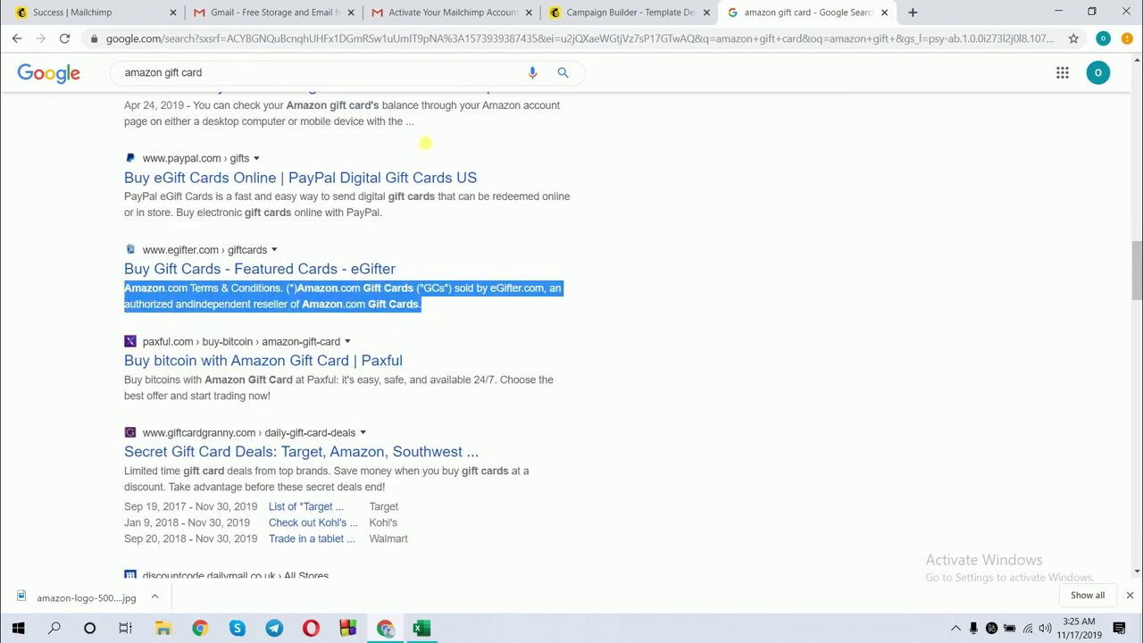
Step: Replace the two body paragraphs with the pasted eGifter gift card terms
left_click(629, 11)
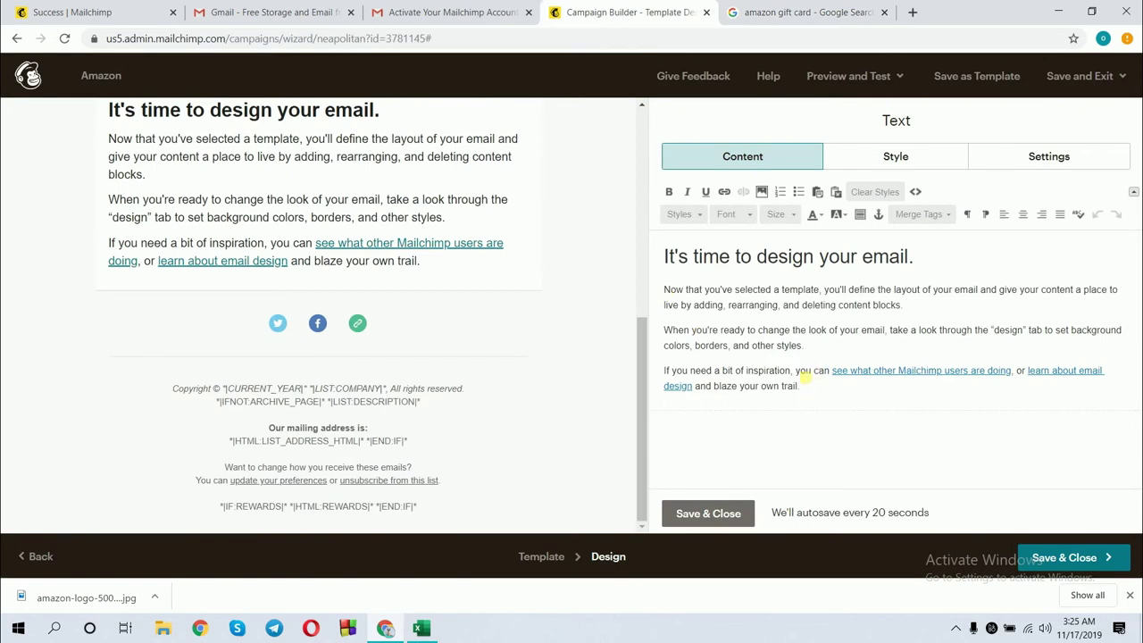
left_click_drag(819, 351, 665, 289)
key("ctrl+v")
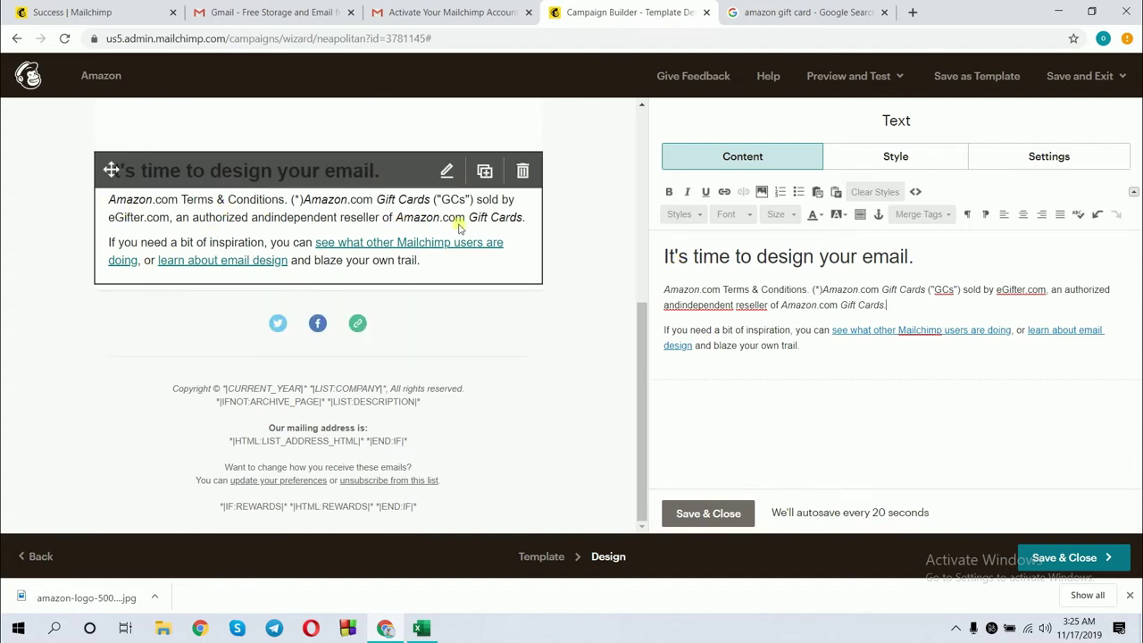
Step: Change the heading to 'Free amazon Gift card offer'
left_click_drag(930, 261, 607, 250)
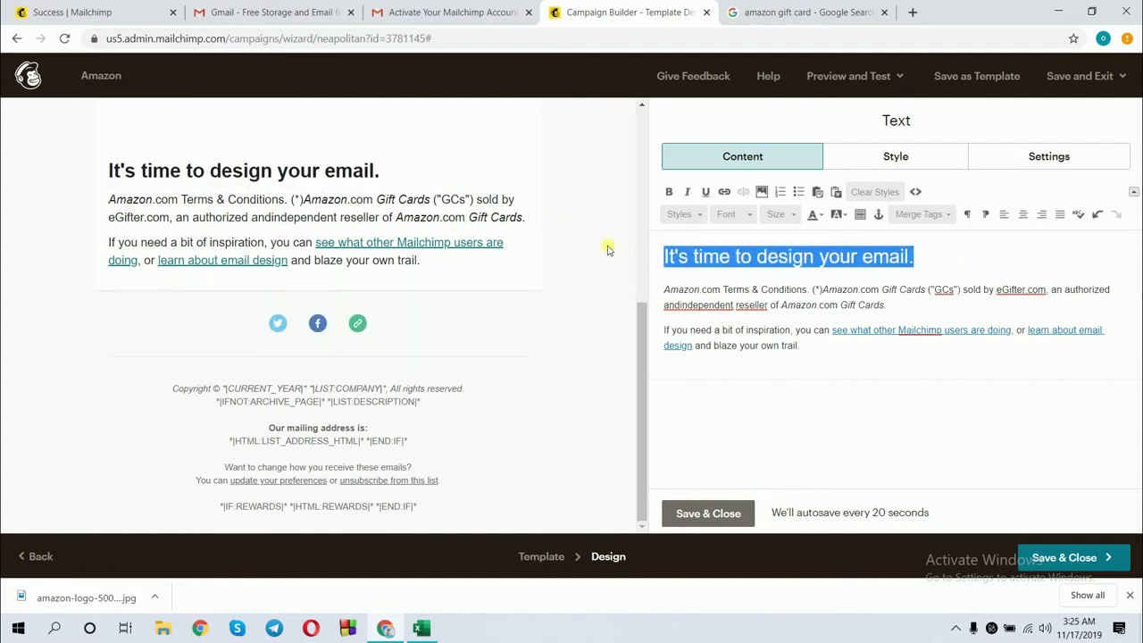
key("BackSpace")
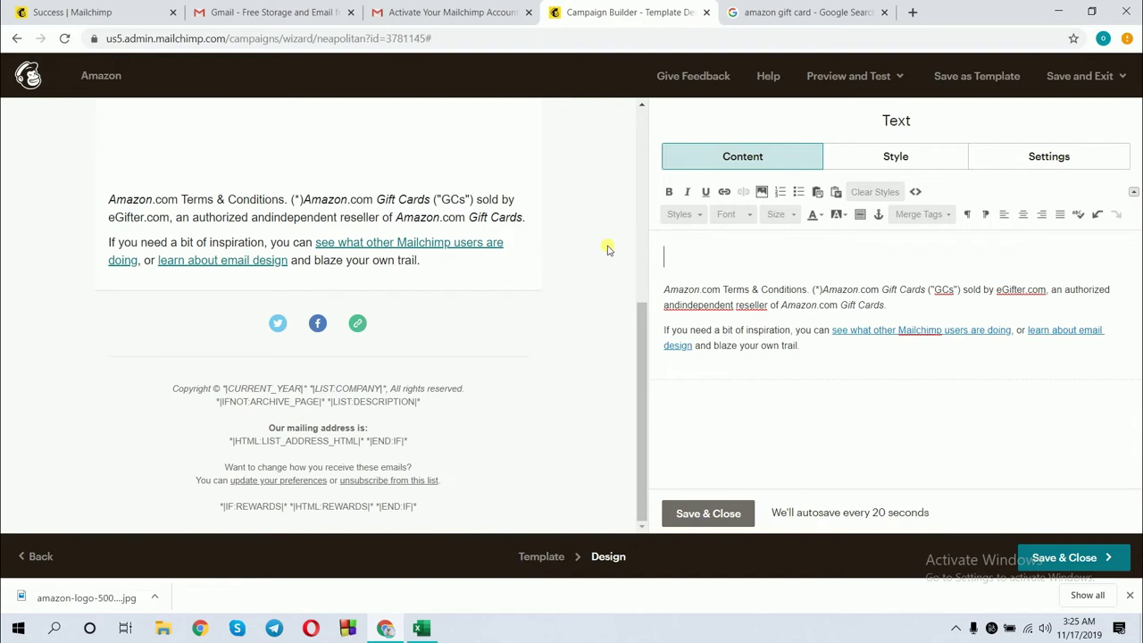
type("Free amazon Gift carg offer")
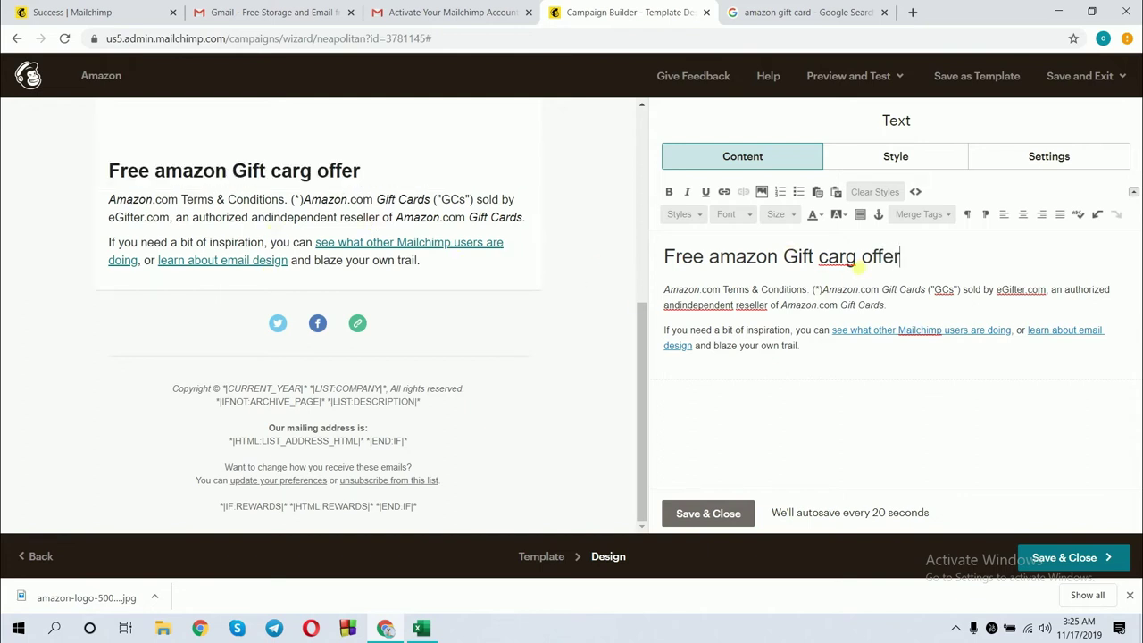
type("\\")
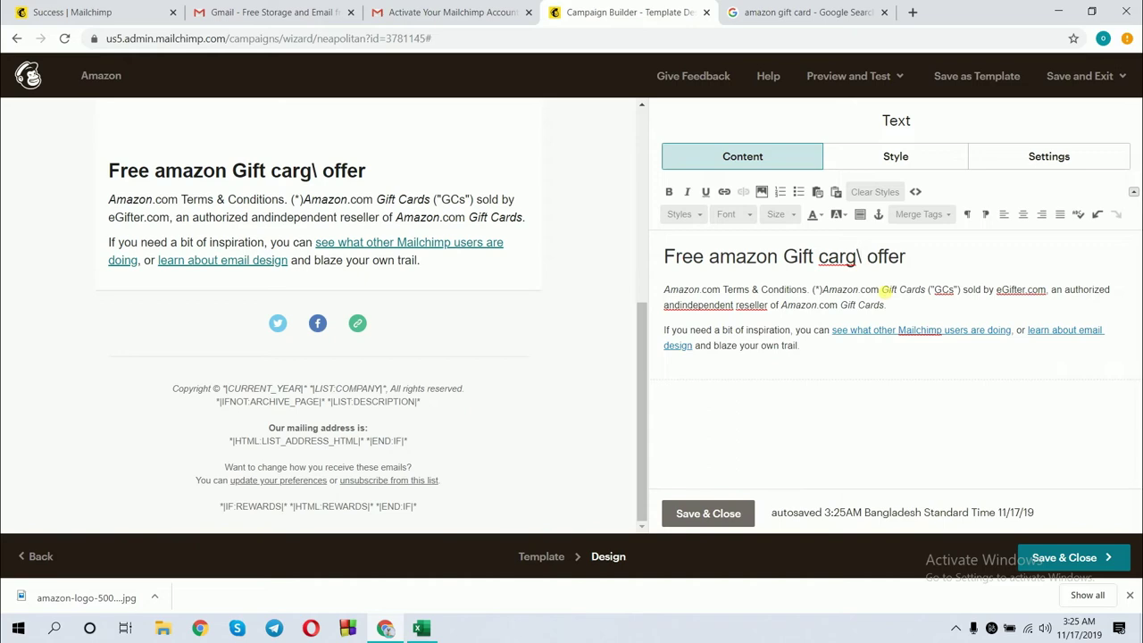
key("BackSpace")
key("BackSpace")
type("d")
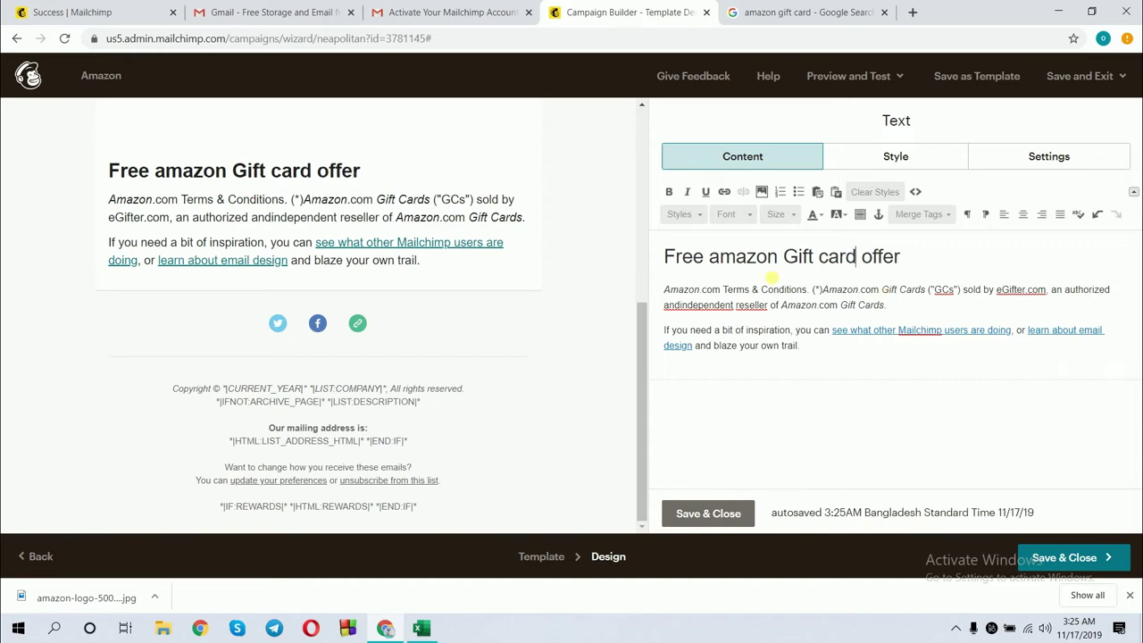
scroll(482, 223, "up", 4)
scroll(450, 213, "down", 2)
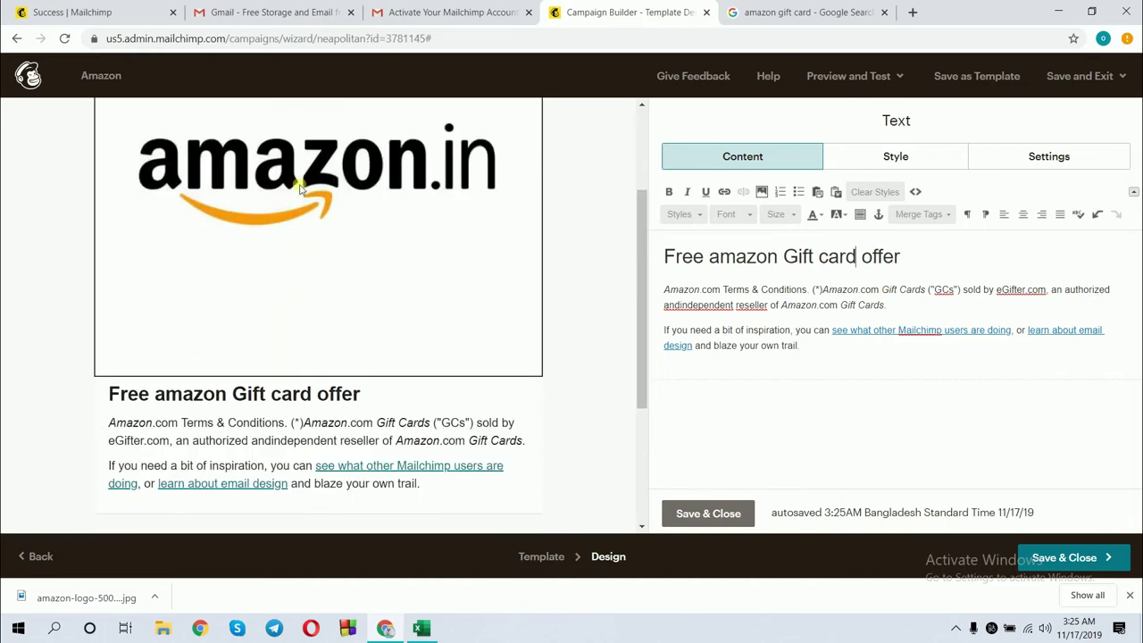
Step: Select the amazon.in logo image and open its Insert or Edit Link dialog
scroll(268, 202, "down", 3)
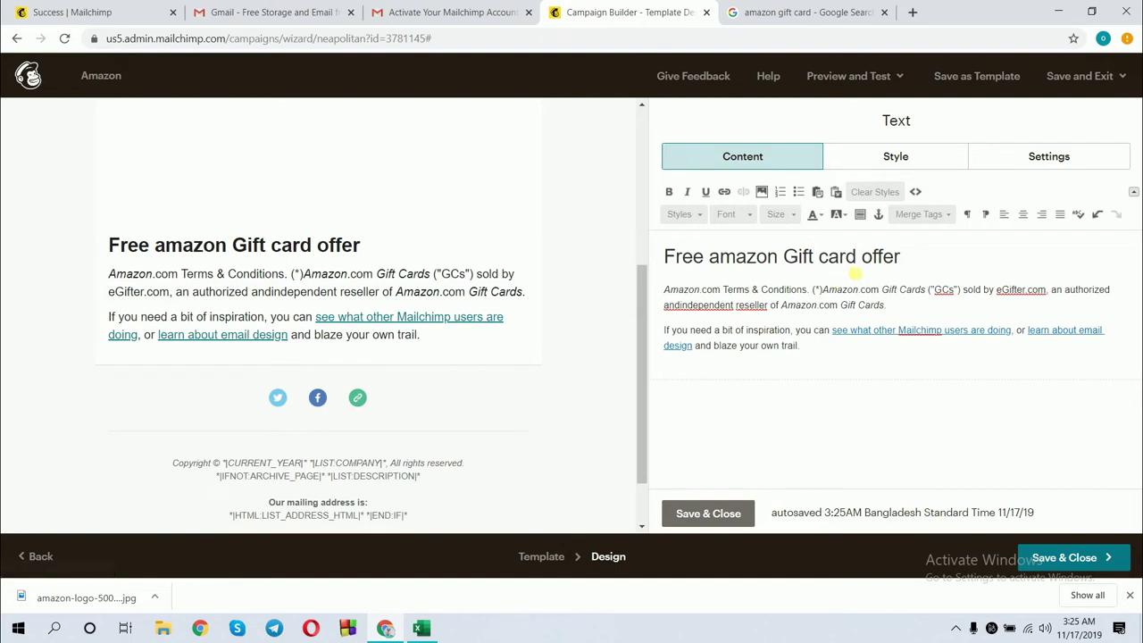
left_click(344, 172)
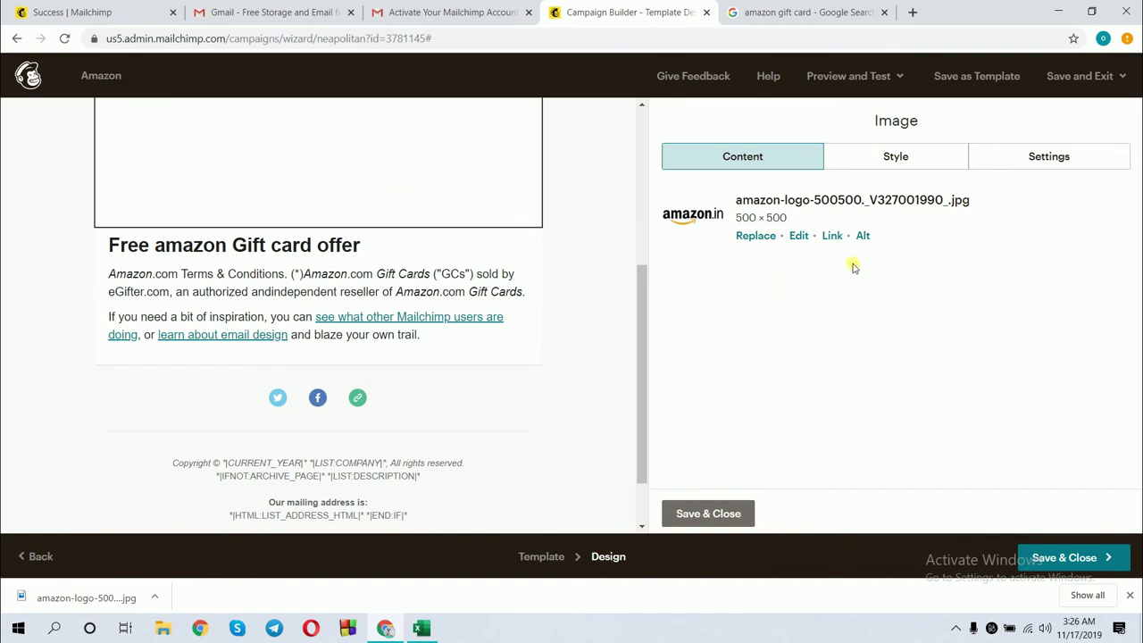
left_click(833, 236)
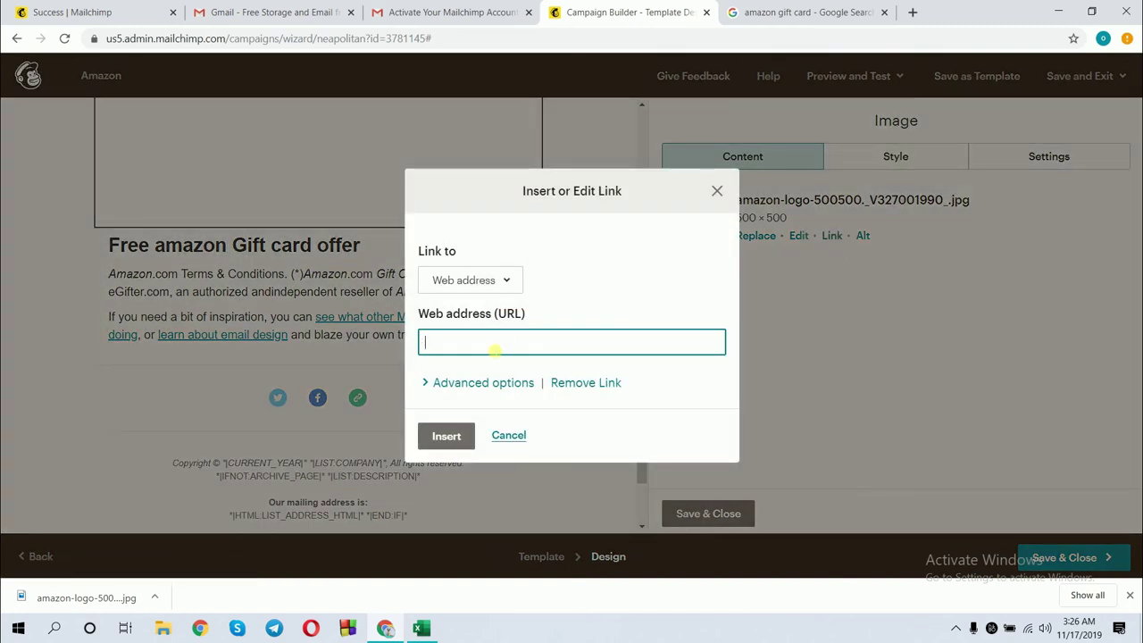
Step: Search Google for blogger and open the Blogger.com site
left_click(912, 12)
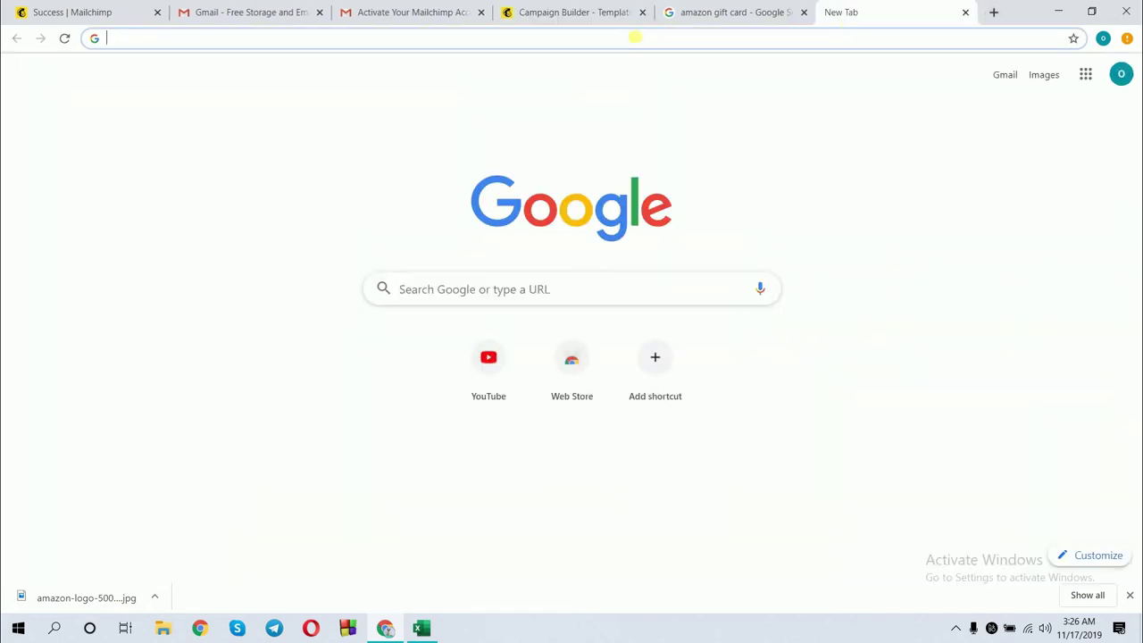
type("bl")
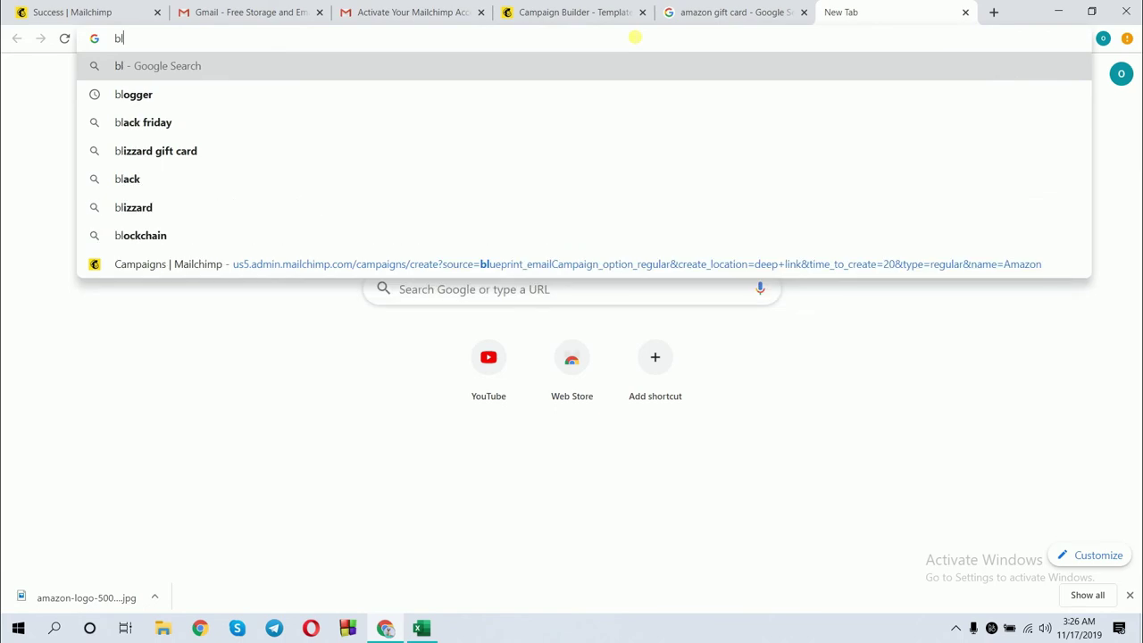
left_click(381, 99)
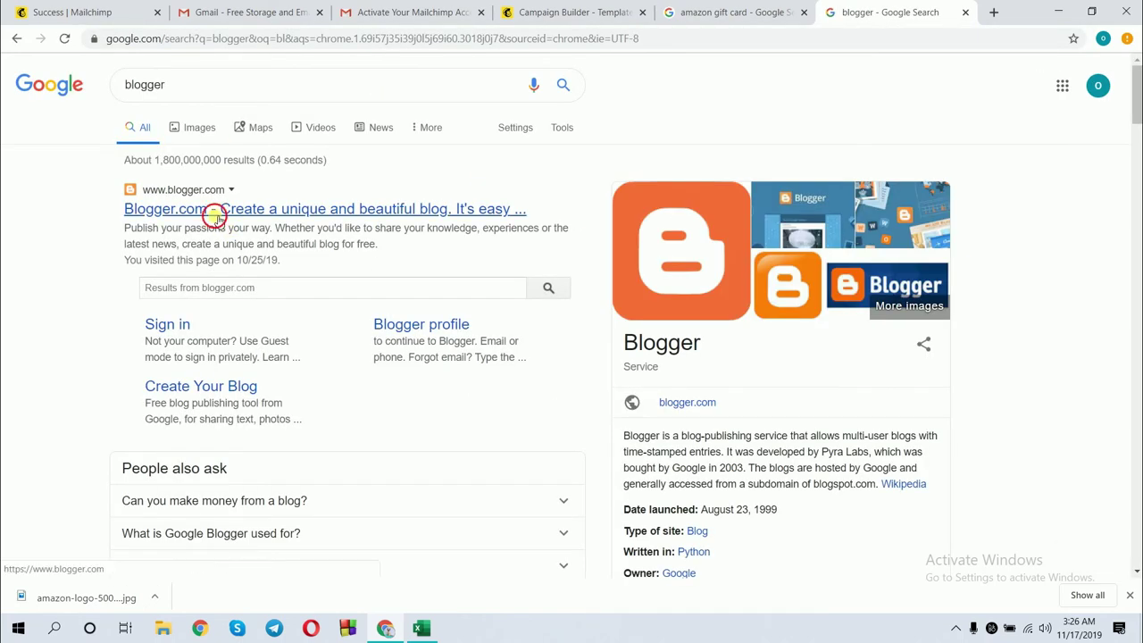
left_click(218, 214)
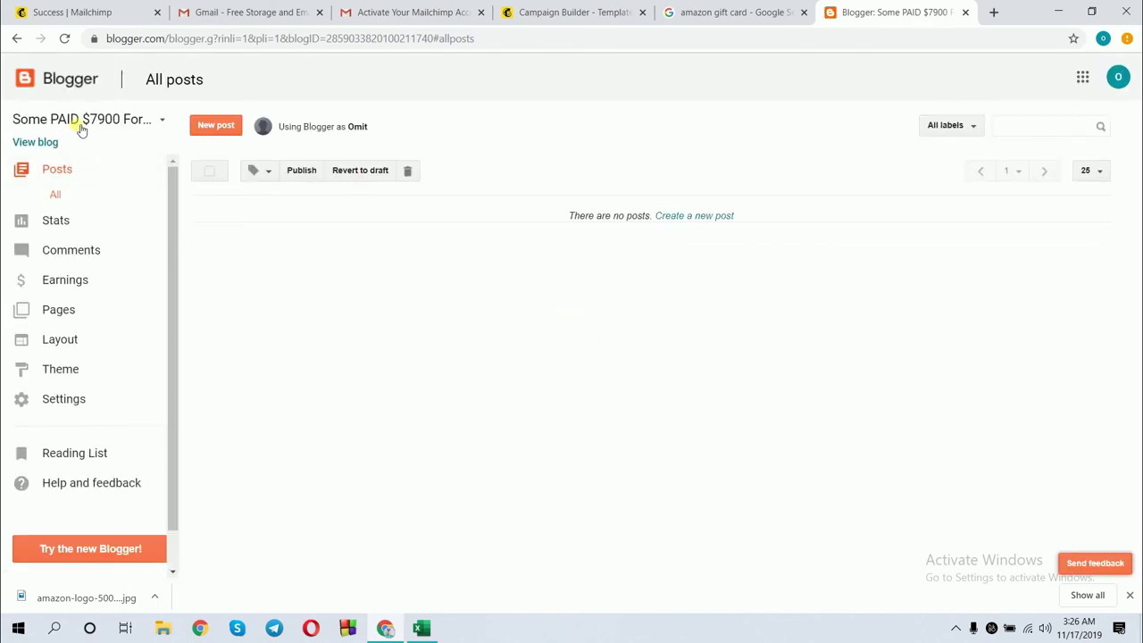
Step: Switch Blogger to the 'Generating up to $300 or more in a day!' blog
left_click(78, 122)
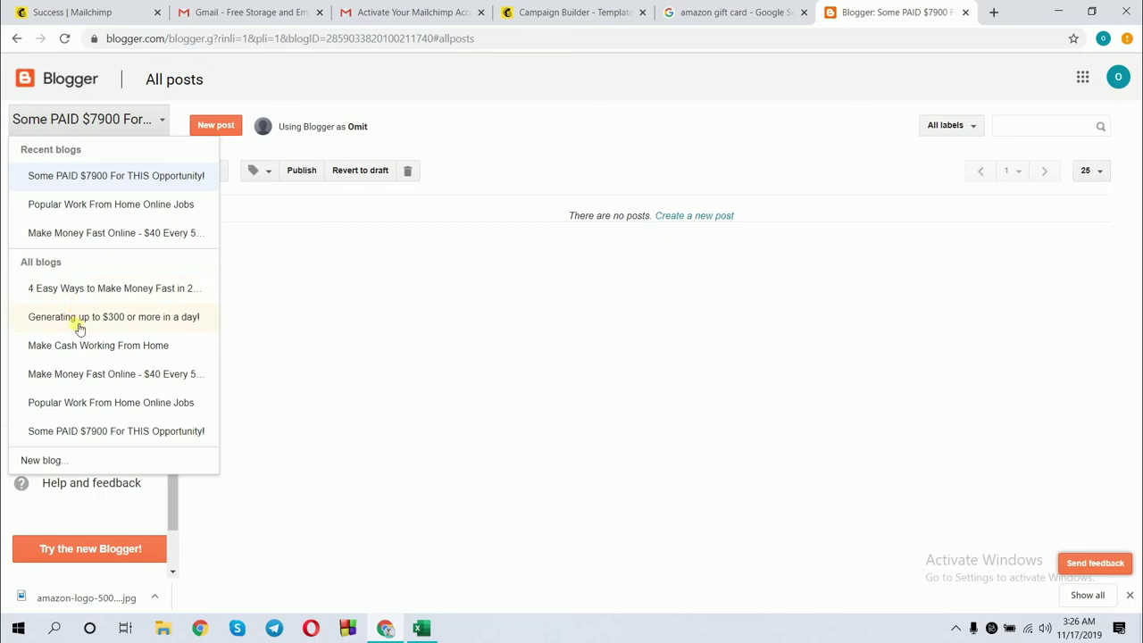
left_click(104, 323)
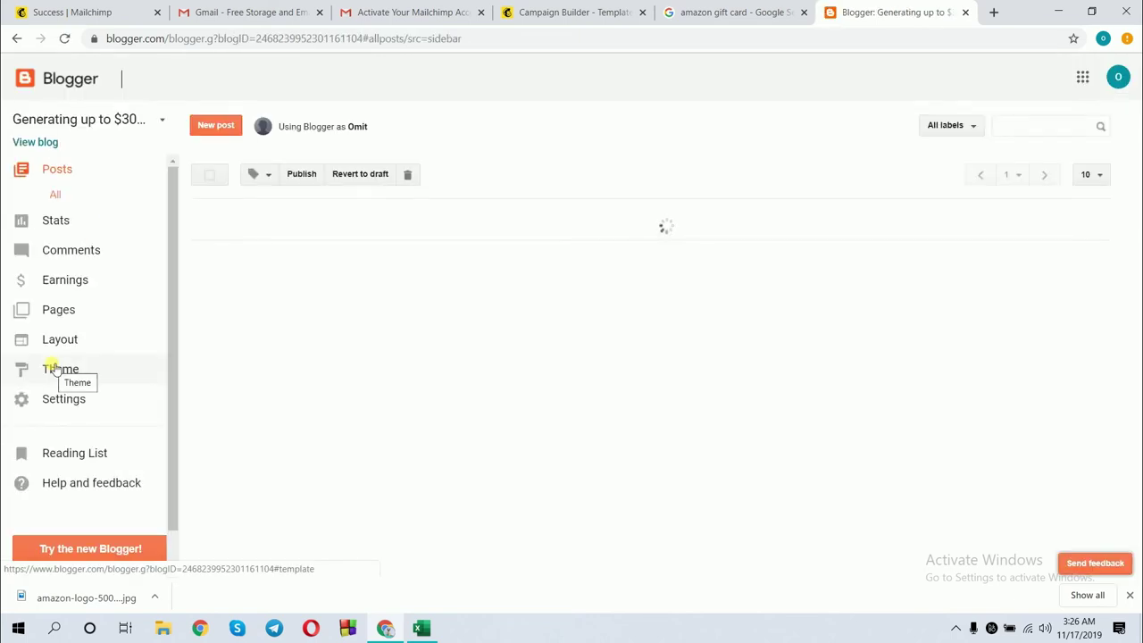
left_click(121, 119)
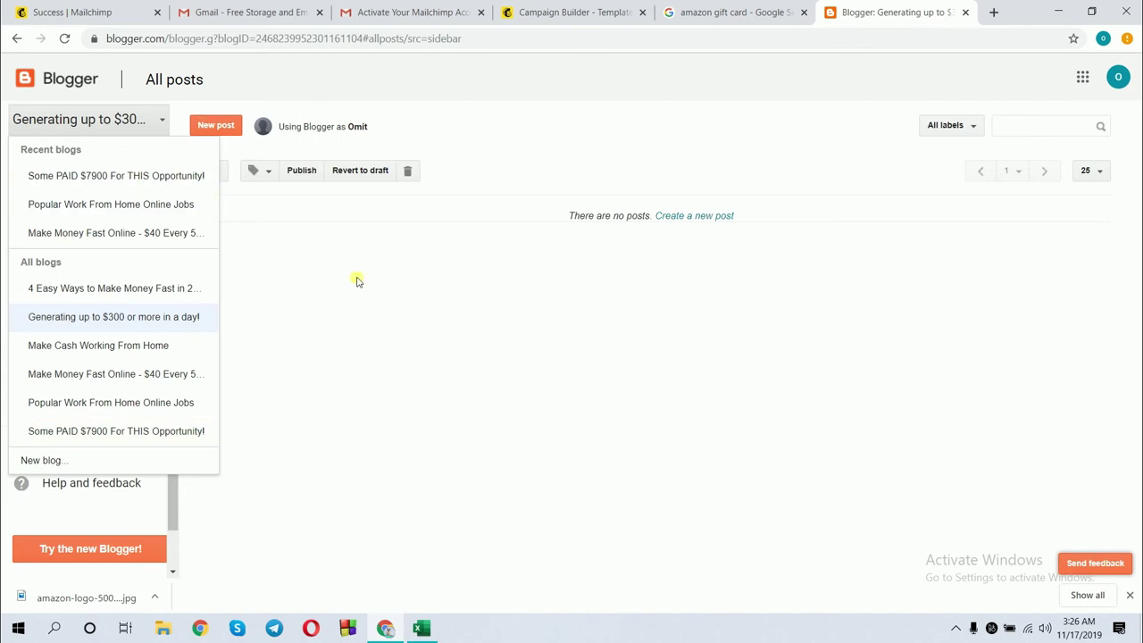
left_click(327, 275)
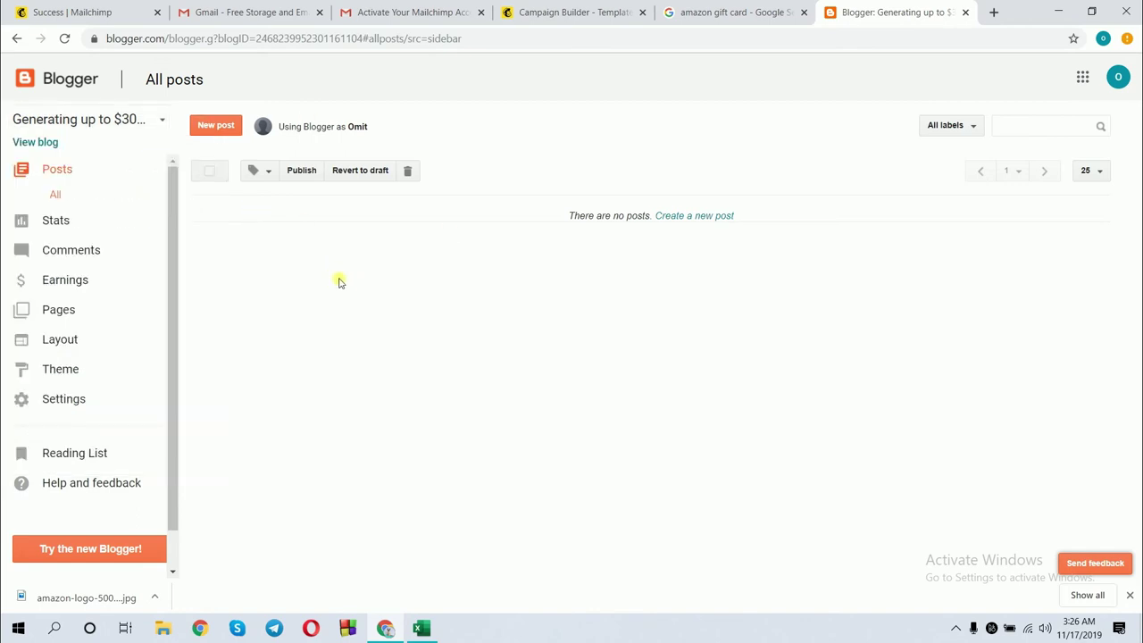
Step: Open the live blog workfromhome50tr.blogspot.com and select its address bar URL
left_click(30, 147)
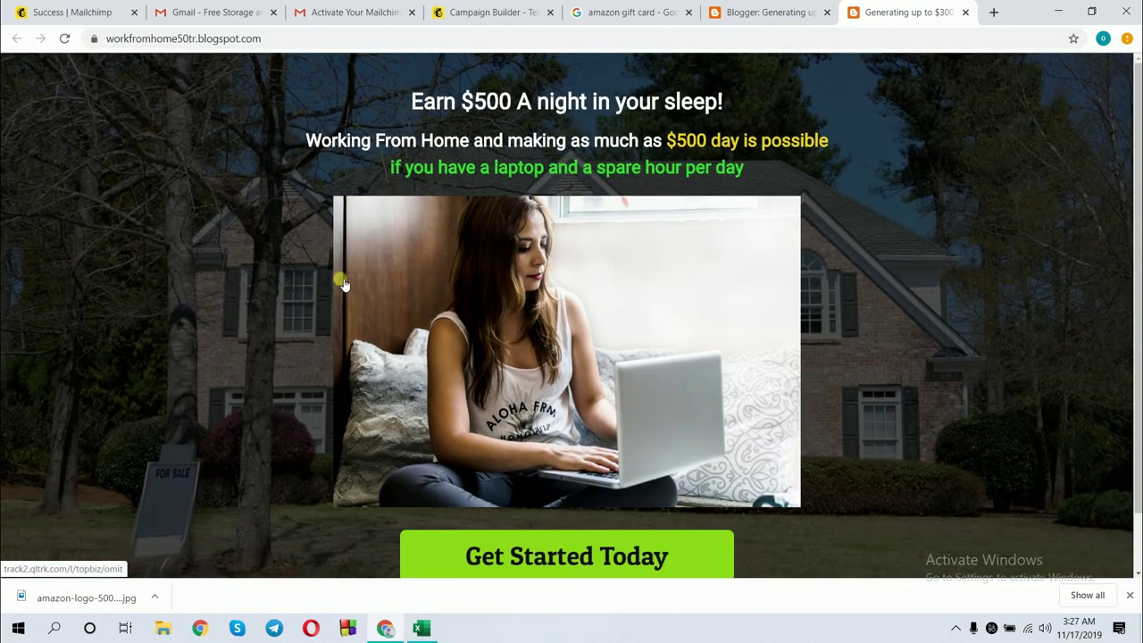
left_click(1130, 595)
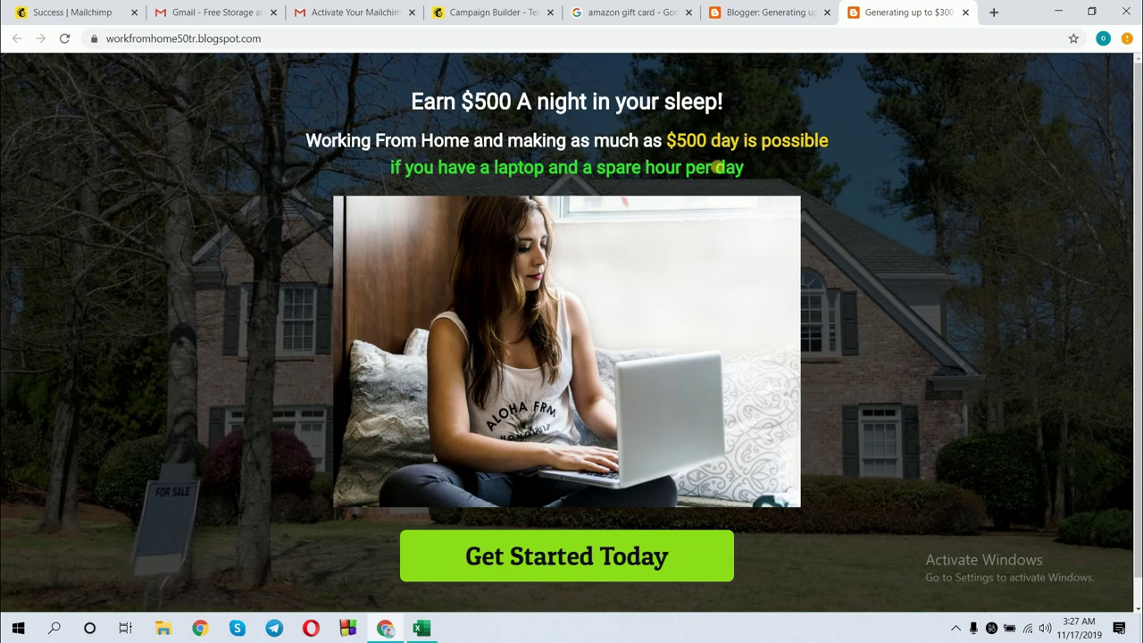
left_click_drag(300, 40, 107, 40)
key("ctrl+c")
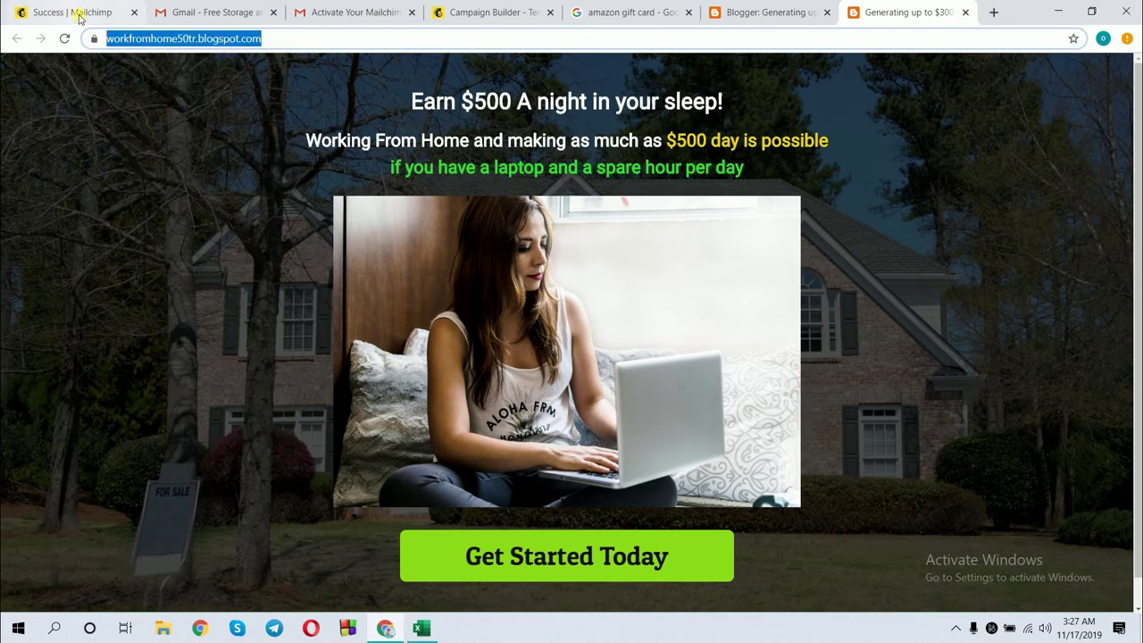
left_click(492, 10)
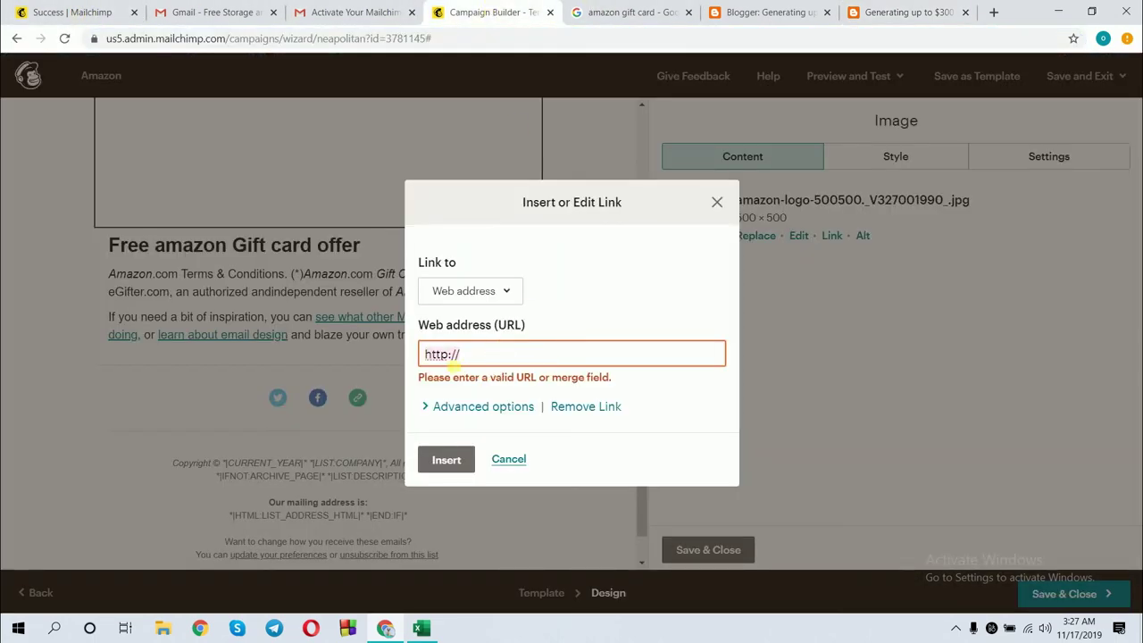
key("ctrl+v")
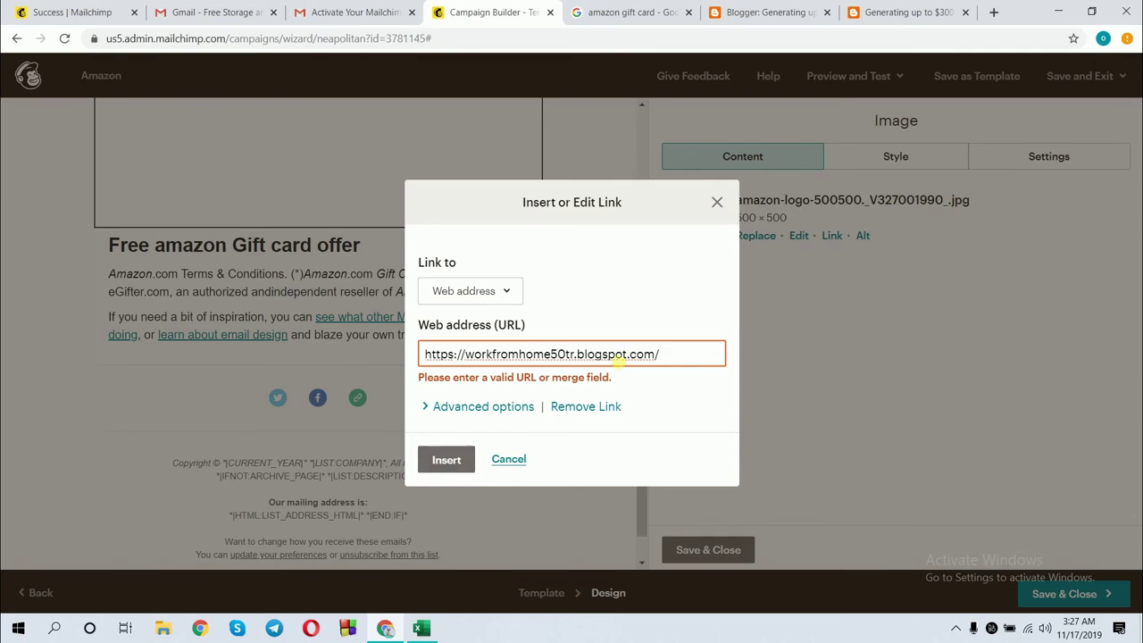
left_click(458, 470)
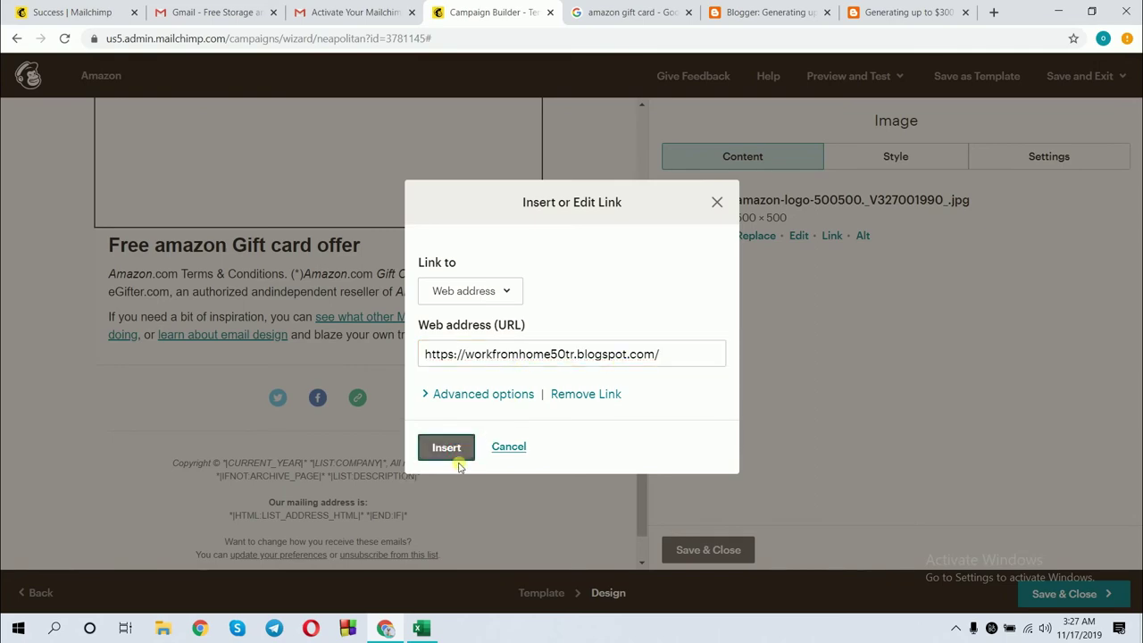
left_click(457, 465)
scroll(442, 419, "up", 3)
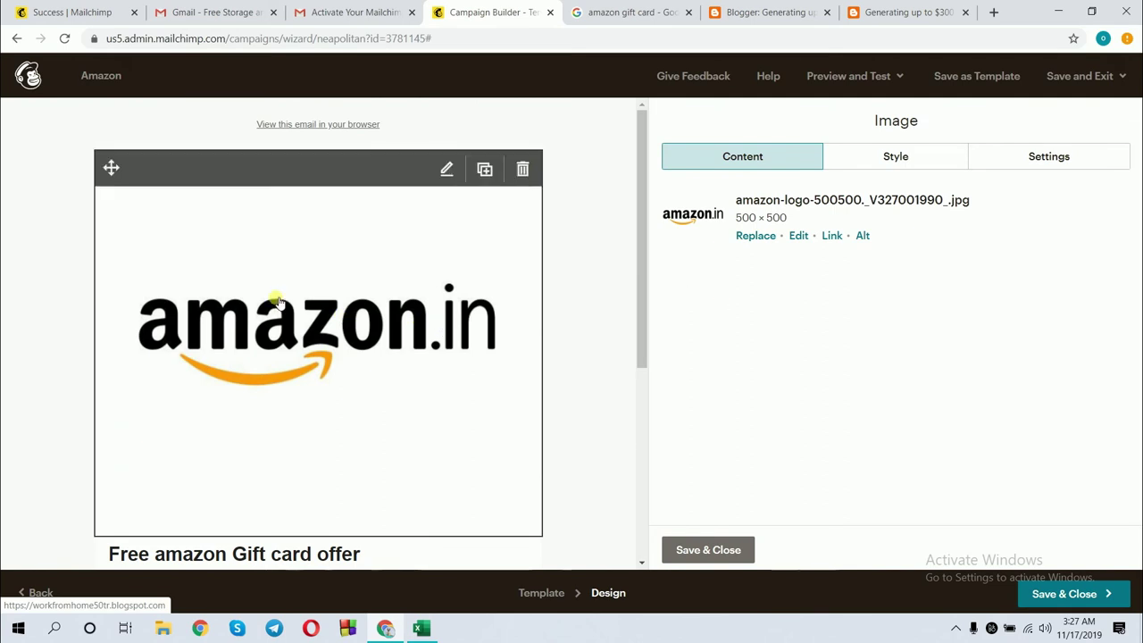
scroll(278, 303, "down", 2)
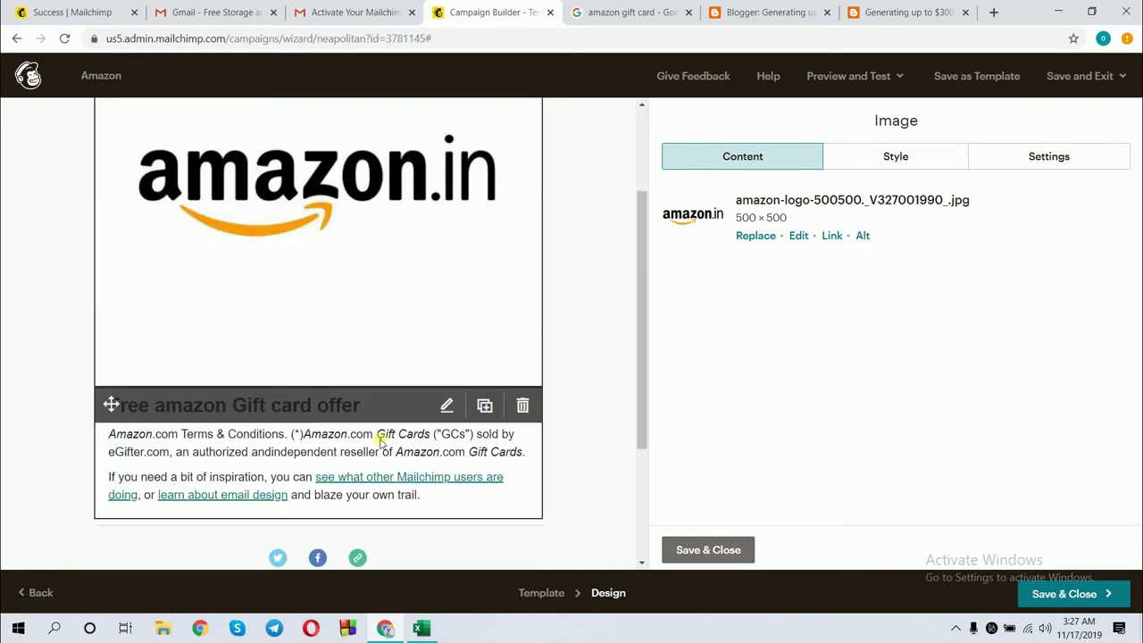
scroll(357, 441, "down", 2)
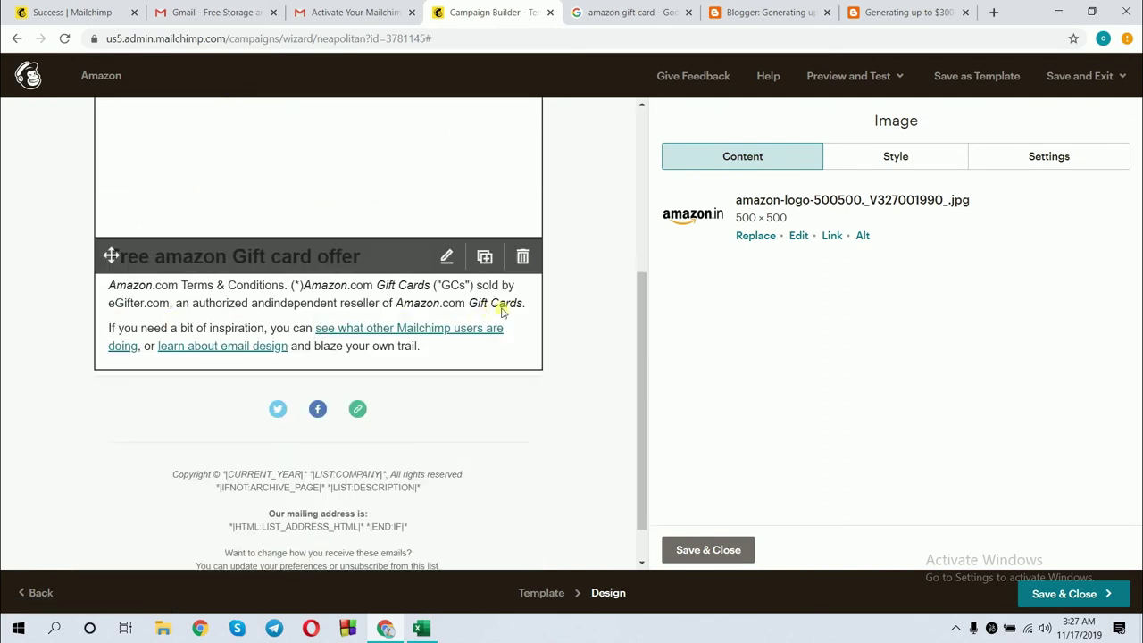
Step: Link the words 'Amazon.com Gift Cards' in the body text to the blog URL
left_click(464, 306)
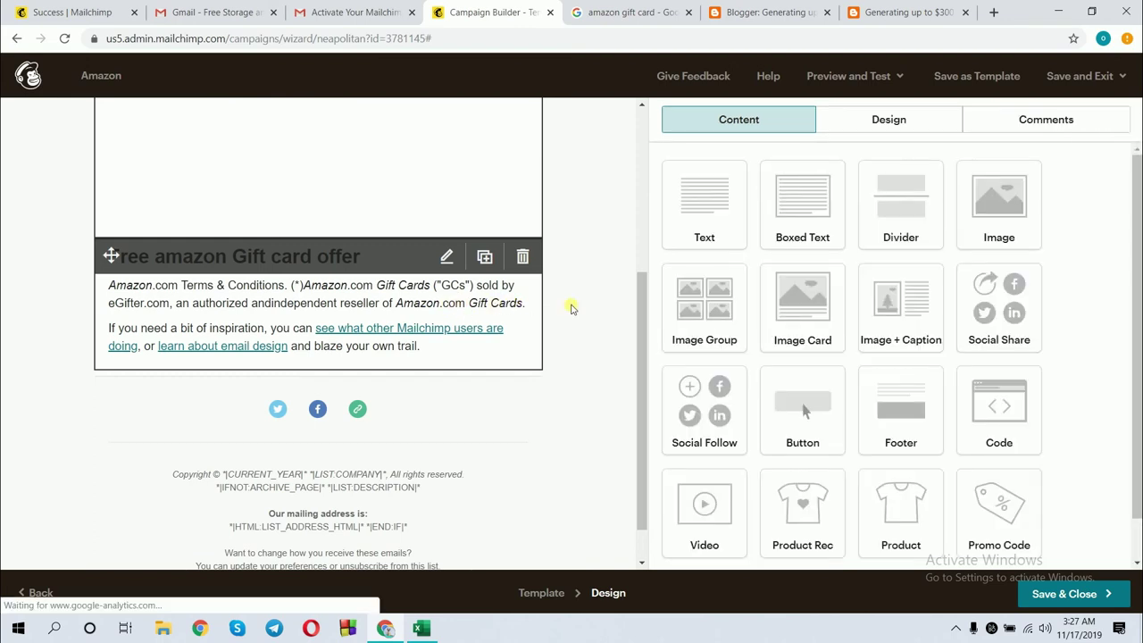
left_click_drag(900, 323, 832, 325)
left_click(911, 324)
left_click_drag(905, 307, 781, 306)
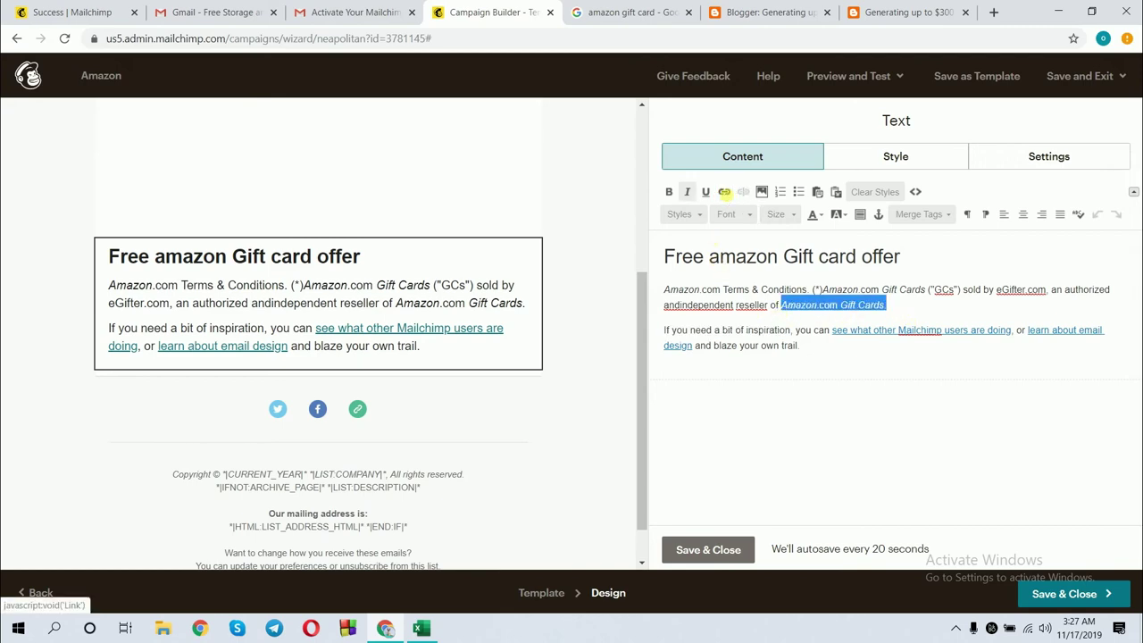
left_click(724, 191)
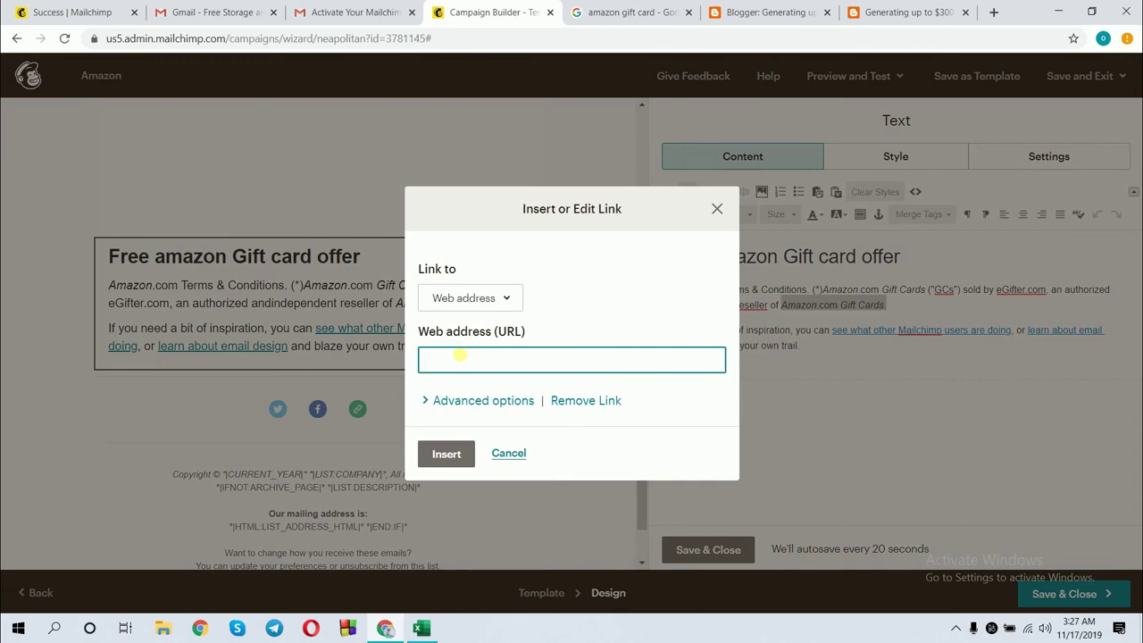
type("https://workfromhome60tc.blogspot.com/")
left_click(445, 453)
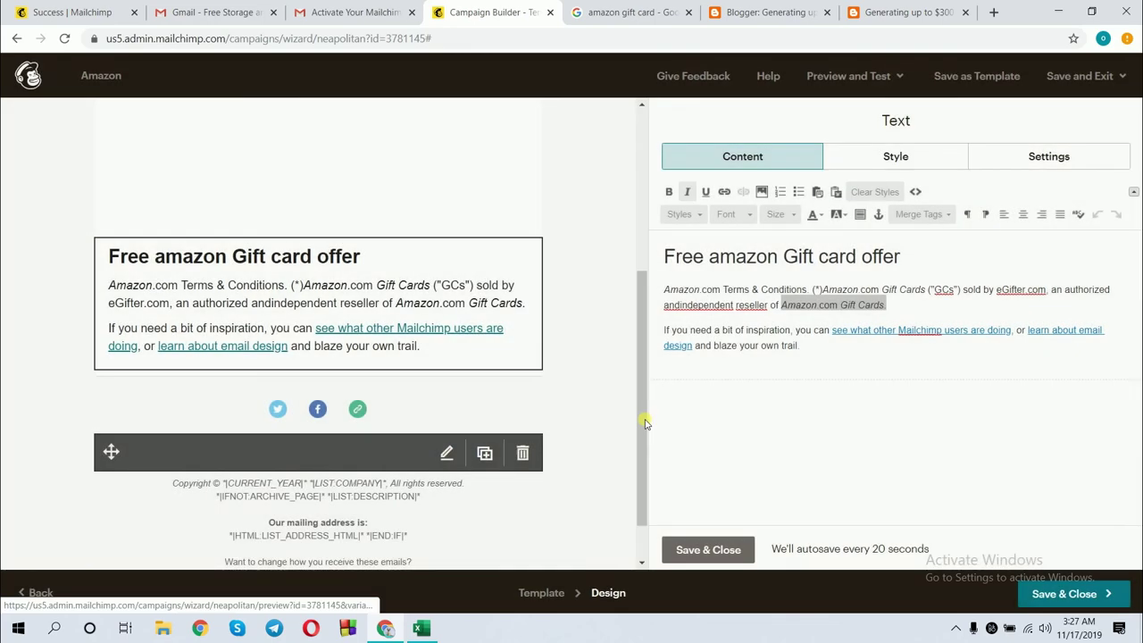
Step: Delete the boilerplate inspiration paragraph and open the Social Follow block for editing
left_click_drag(801, 347, 645, 331)
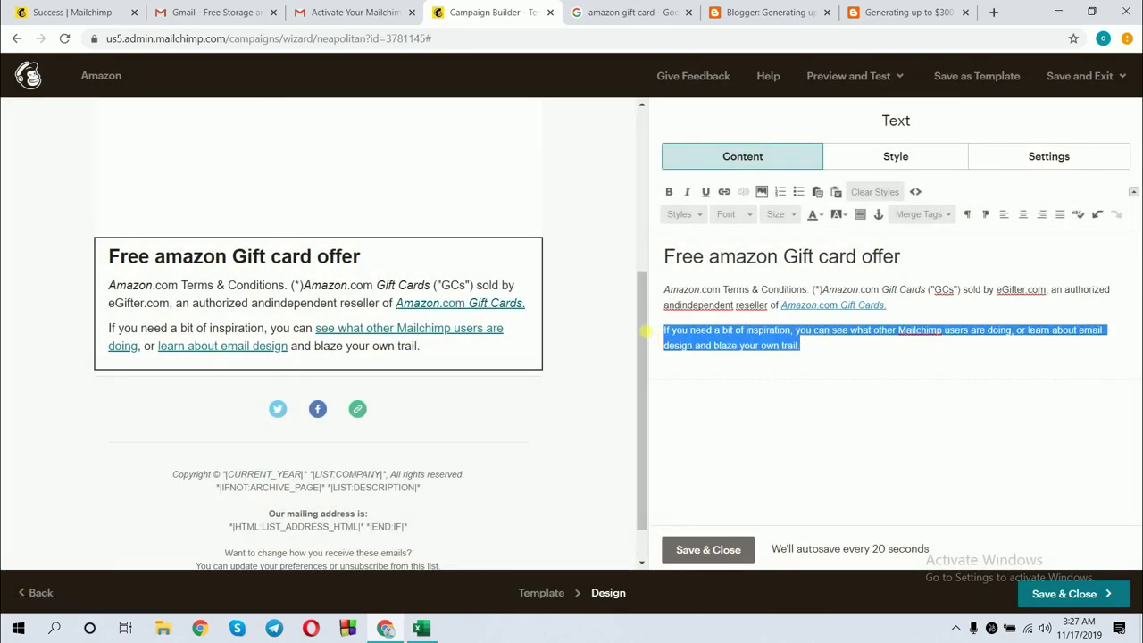
key("BackSpace")
mouse_move(344, 366)
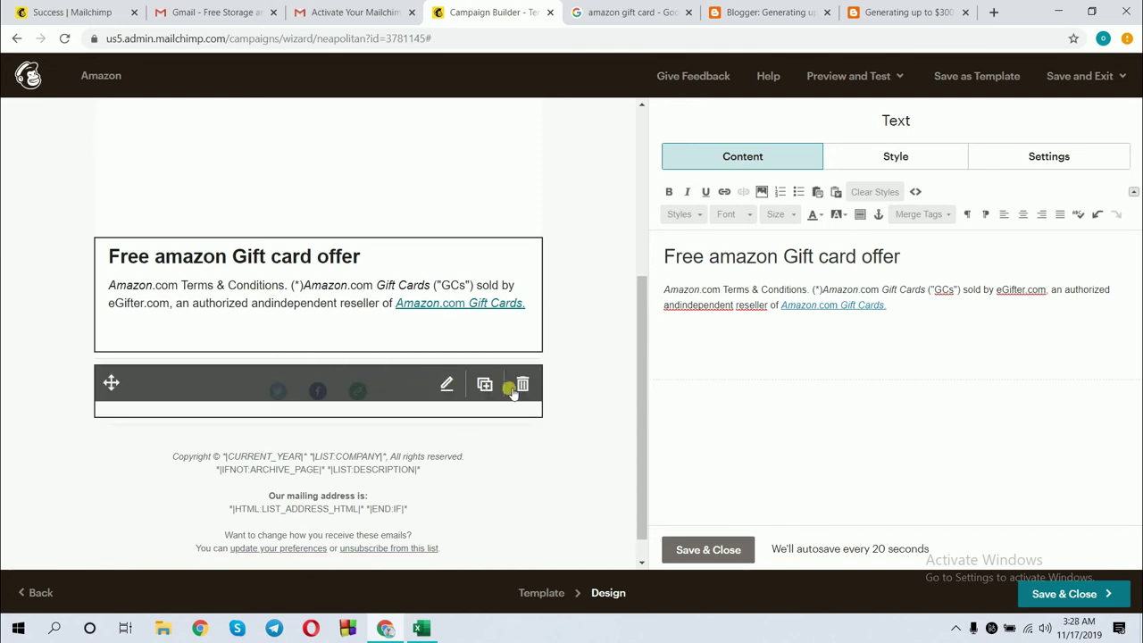
left_click(325, 400)
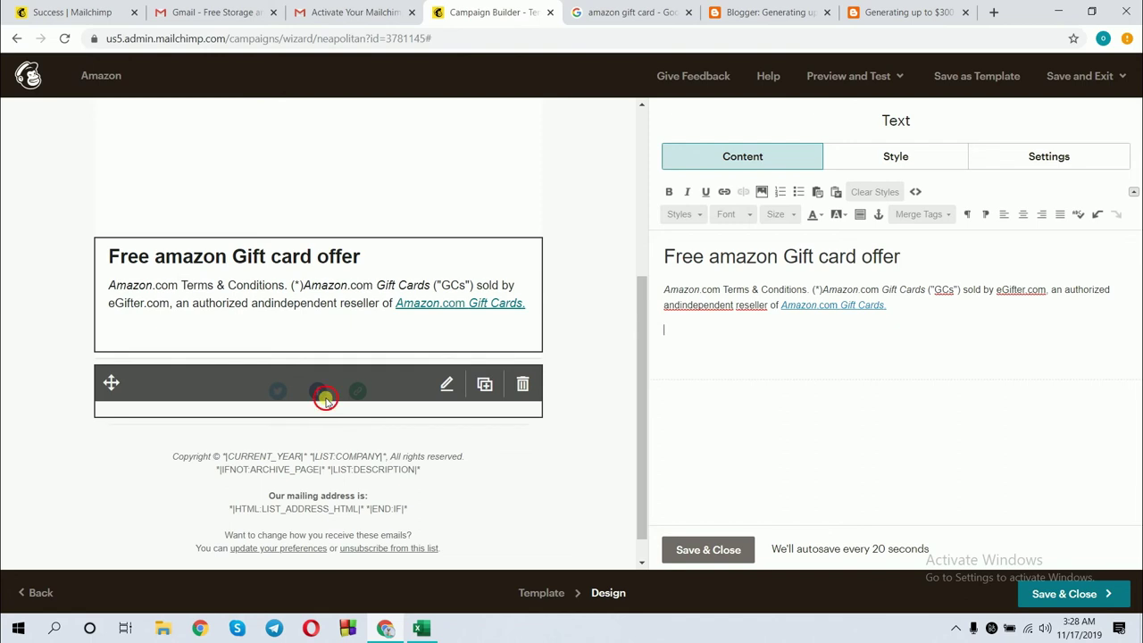